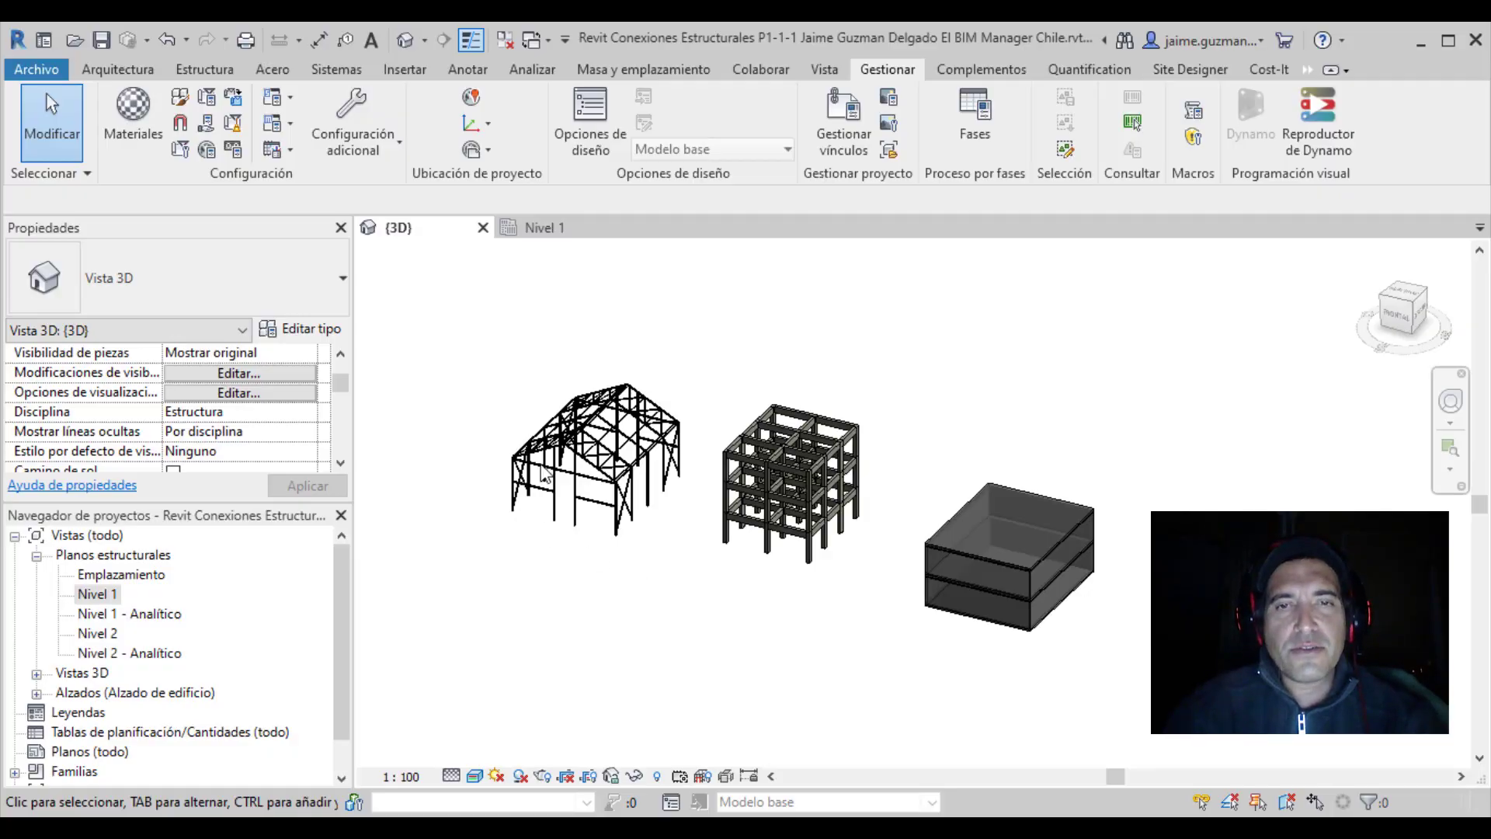
Re-centre and orbit the 3D view, then browse the Acero steel and Naviate REX rebar tools.
scroll(524, 491, "up", 4)
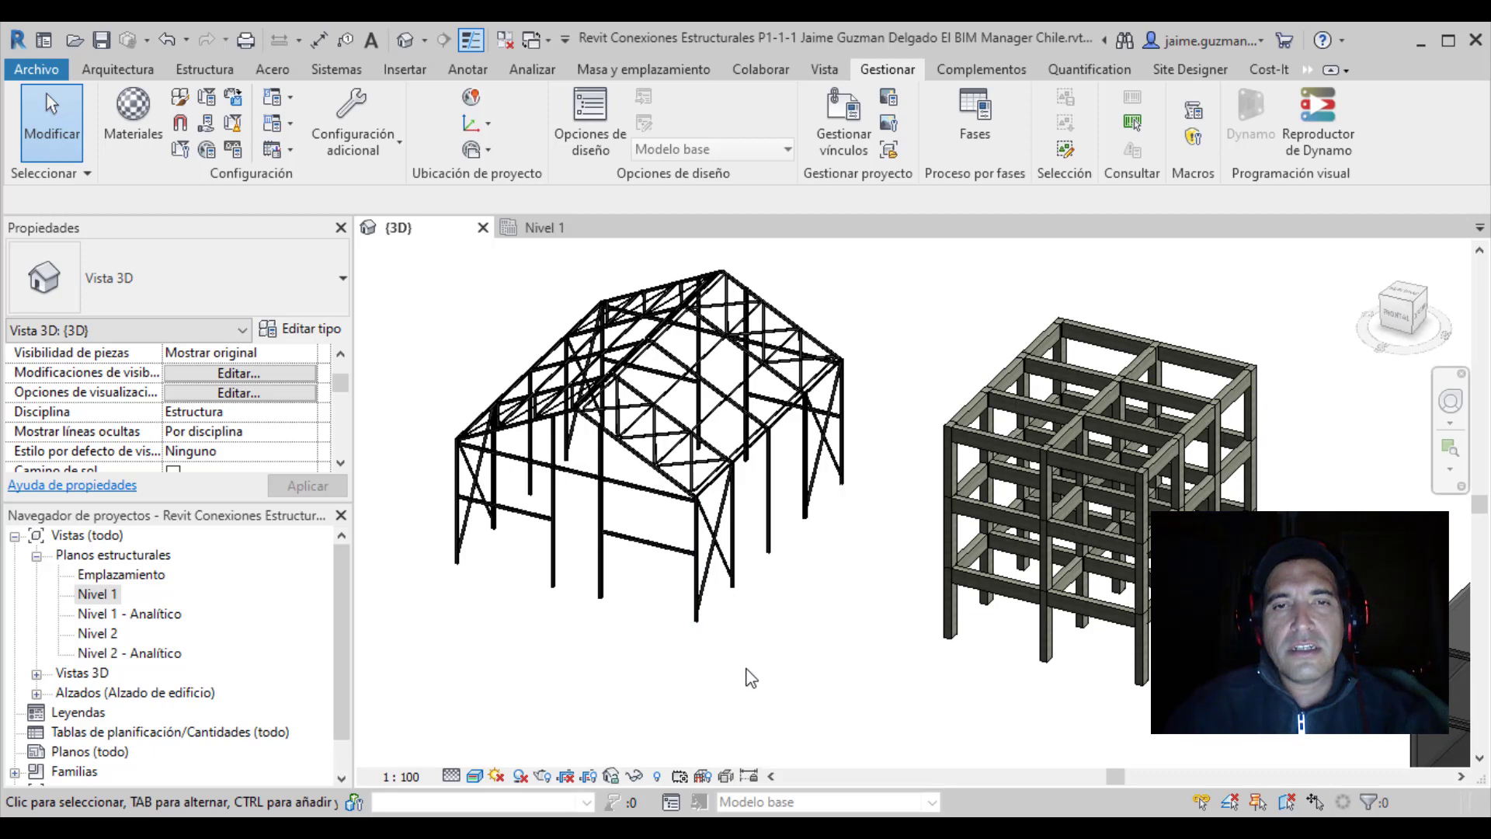
scroll(742, 674, "down", 2)
mouse_move(738, 672)
middle_mouse_down()
mouse_move(633, 626)
mouse_move(833, 536)
middle_mouse_up()
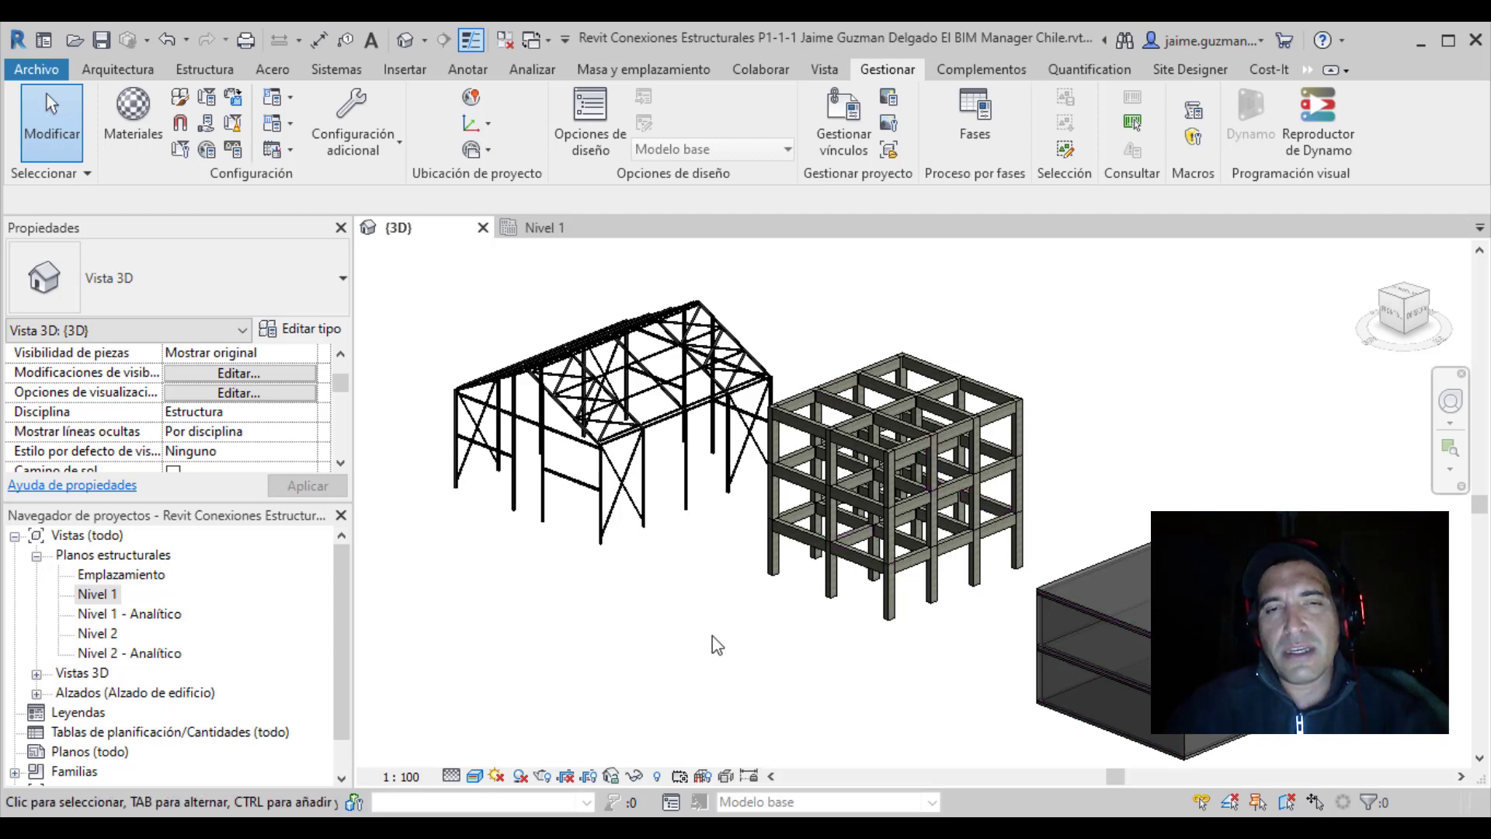
mouse_move(639, 626)
middle_mouse_down("shift")
mouse_move(723, 659)
mouse_move(719, 632)
mouse_move(552, 579)
middle_mouse_up("shift")
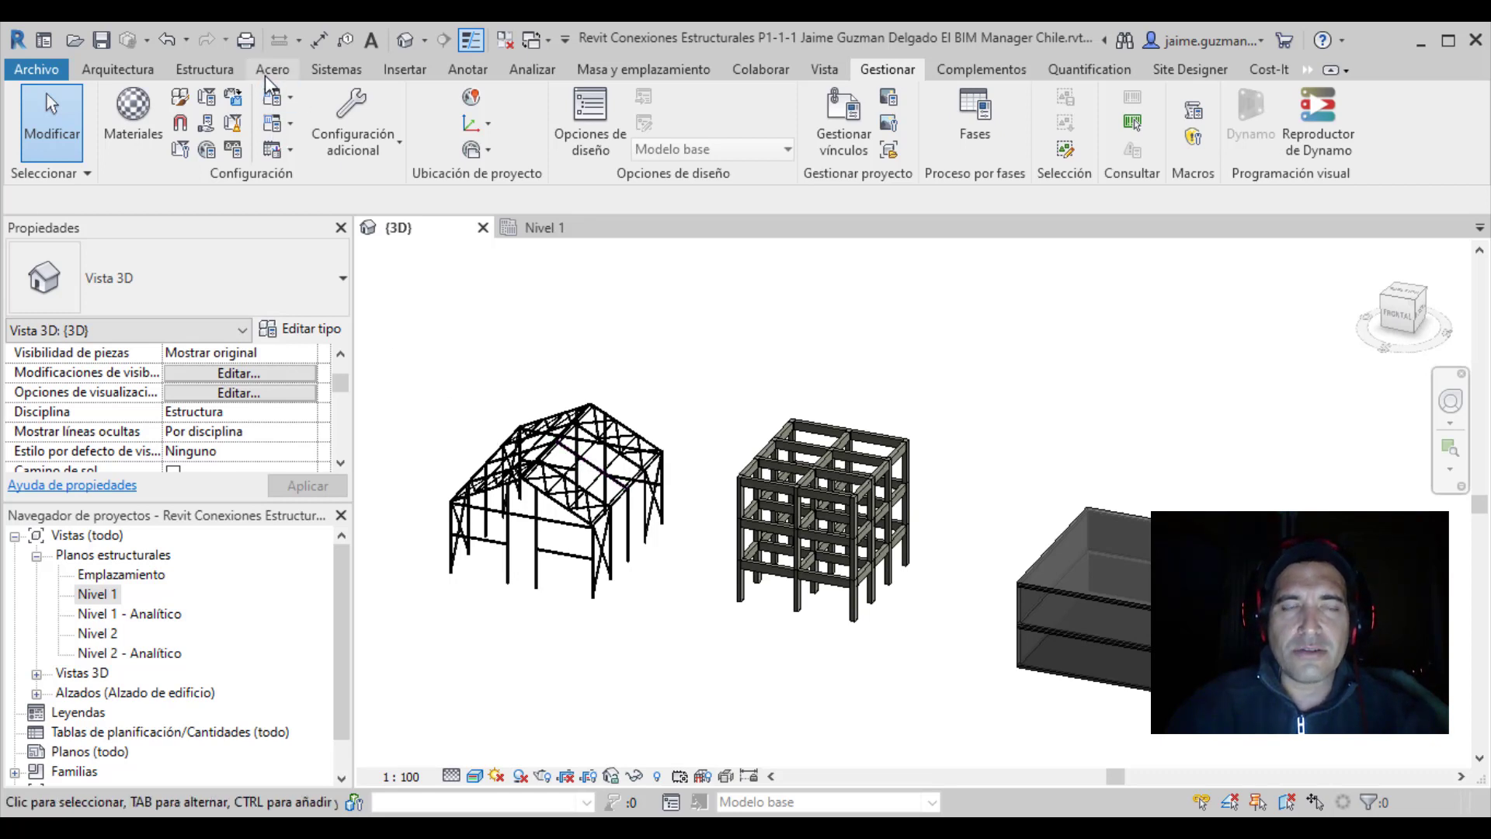
left_click(266, 78)
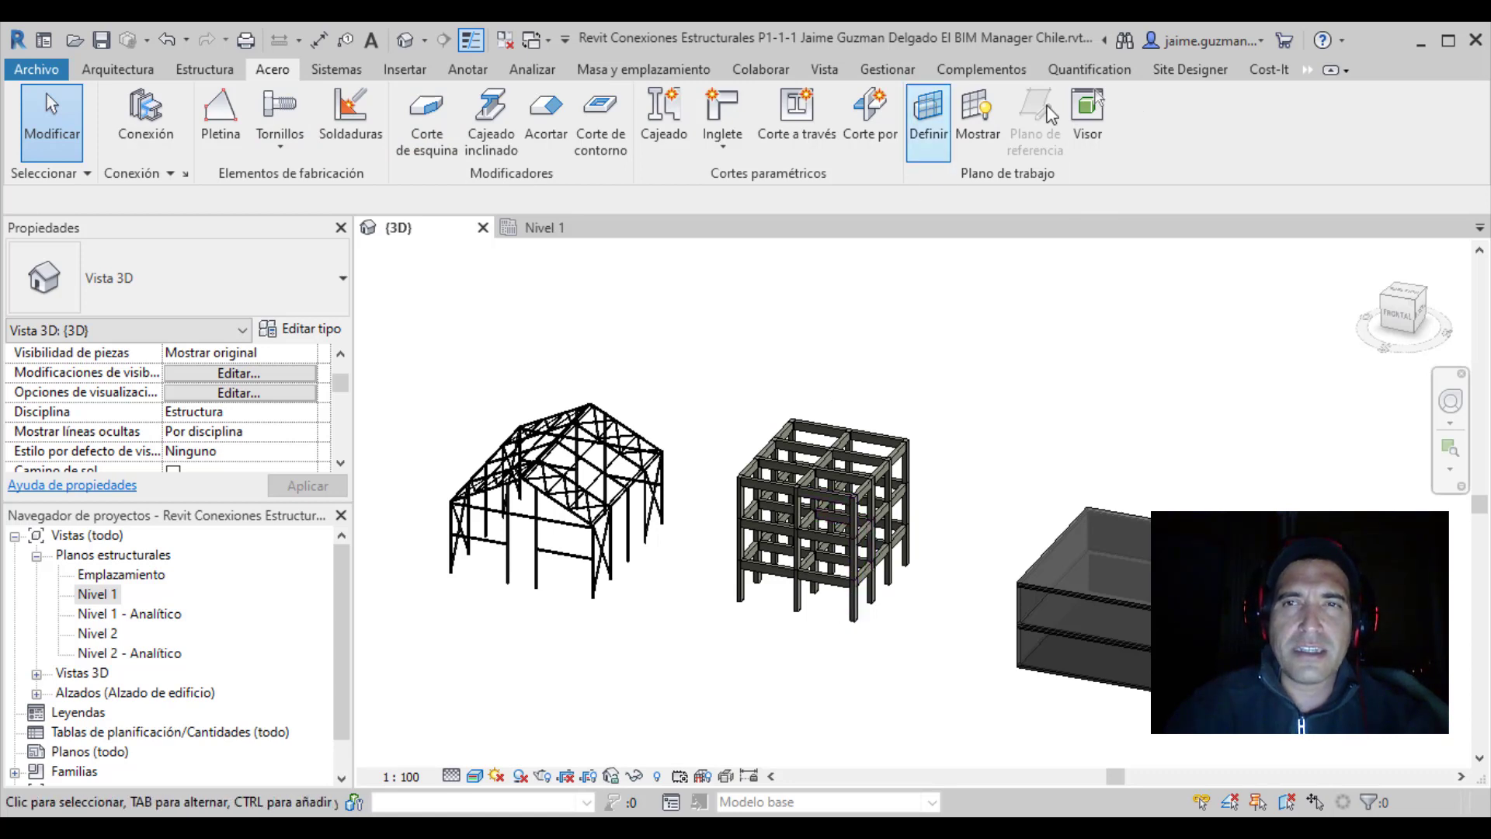
left_click(1308, 69)
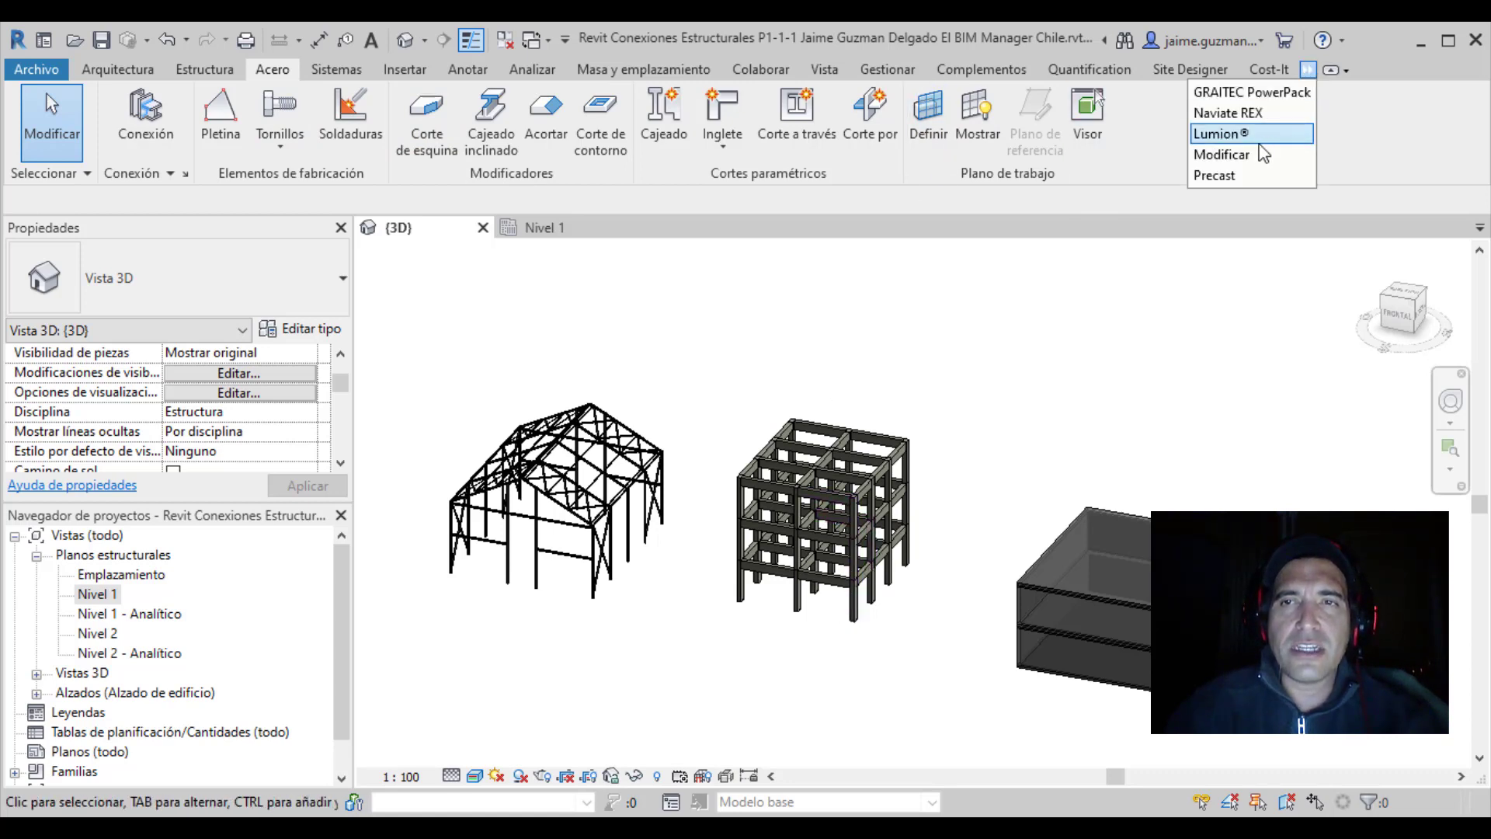
left_click(1243, 114)
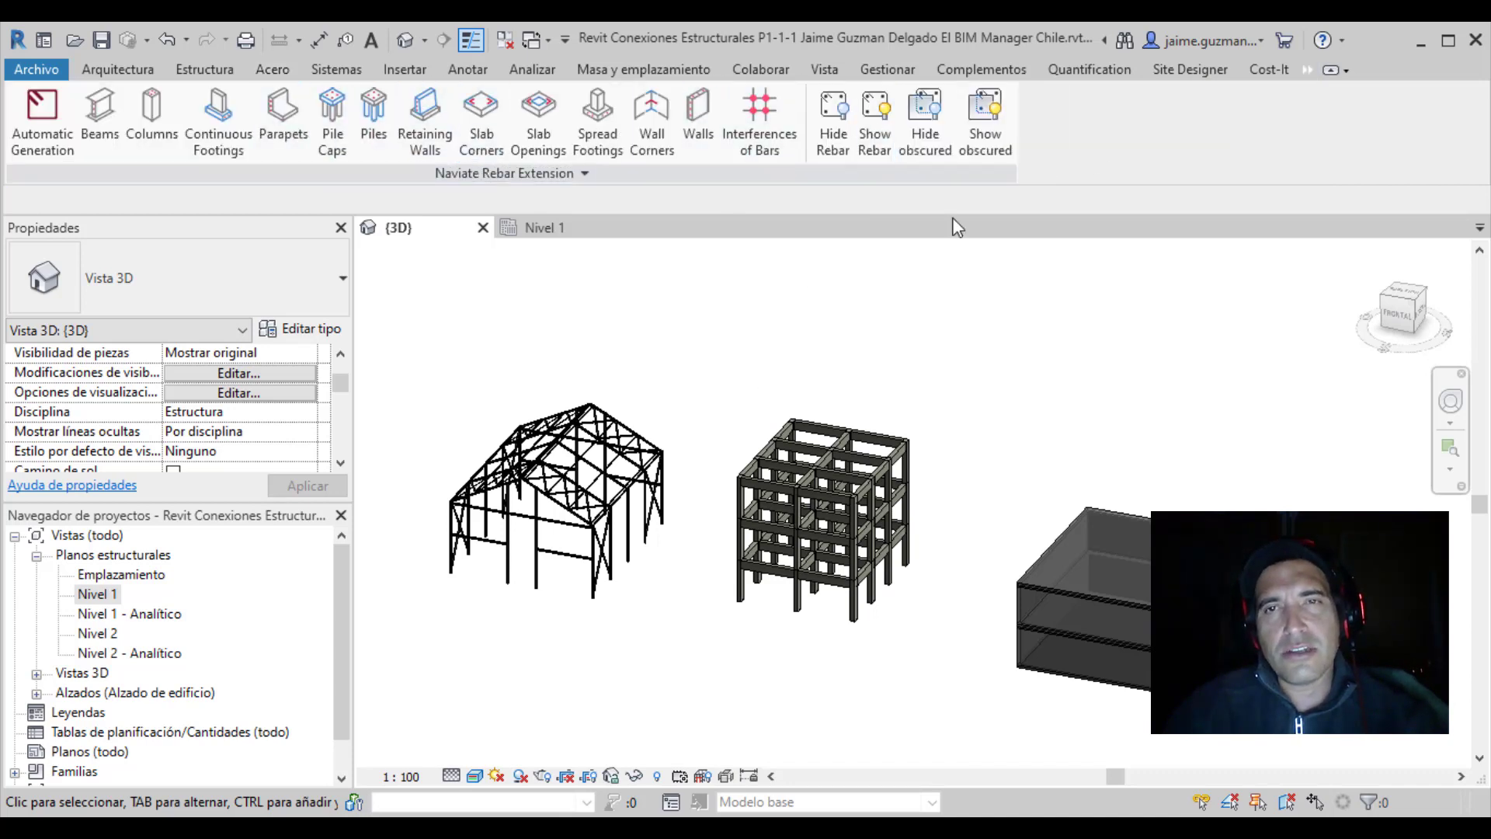
Show the Precast add-in tools from the ribbon overflow, then pan and orbit both structures.
left_click(1311, 70)
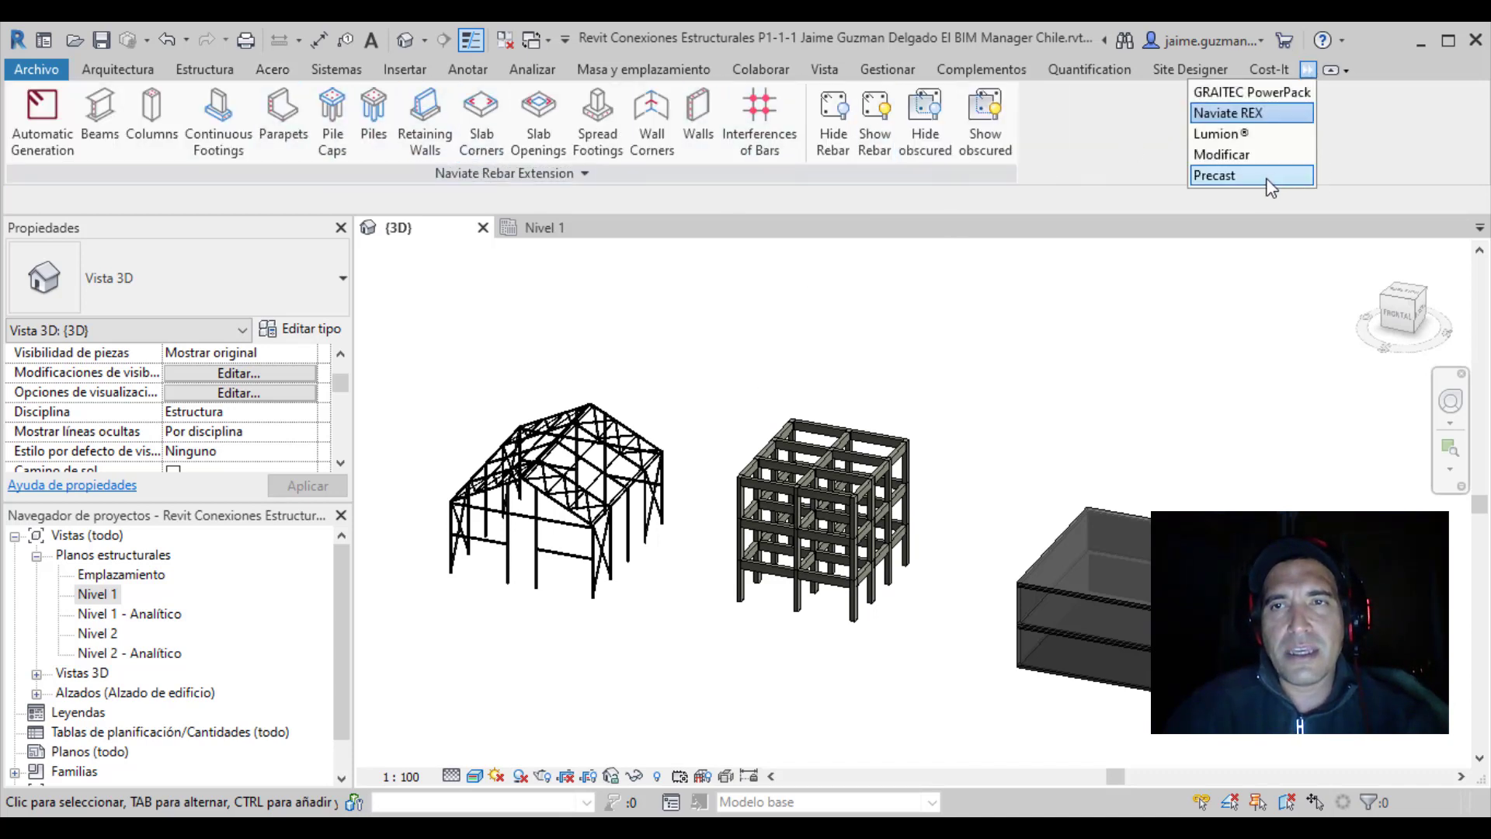
left_click(1223, 176)
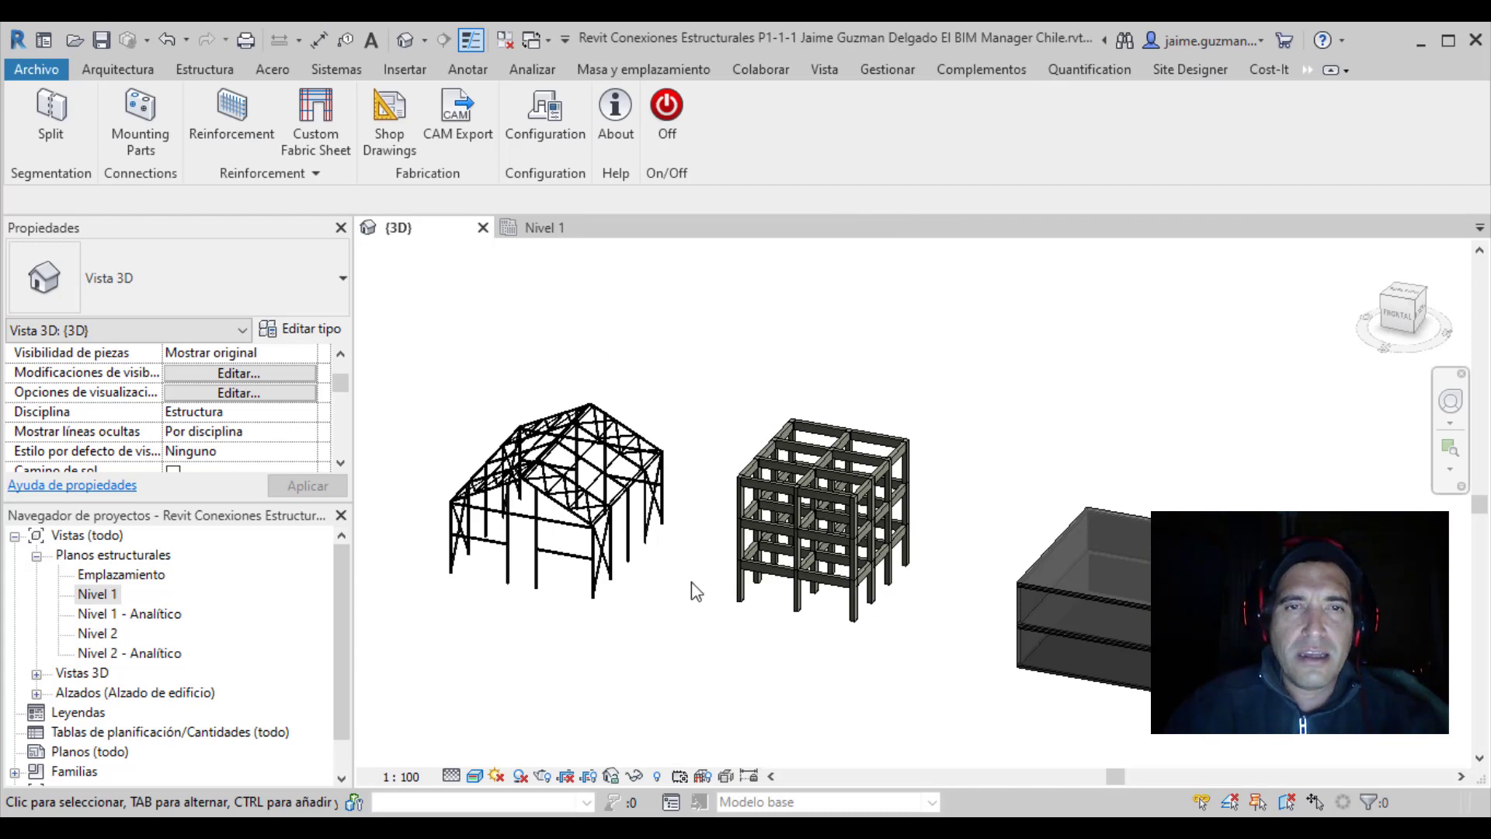
mouse_move(691, 581)
middle_mouse_down("shift")
mouse_move(777, 578)
mouse_move(760, 576)
middle_mouse_up("shift")
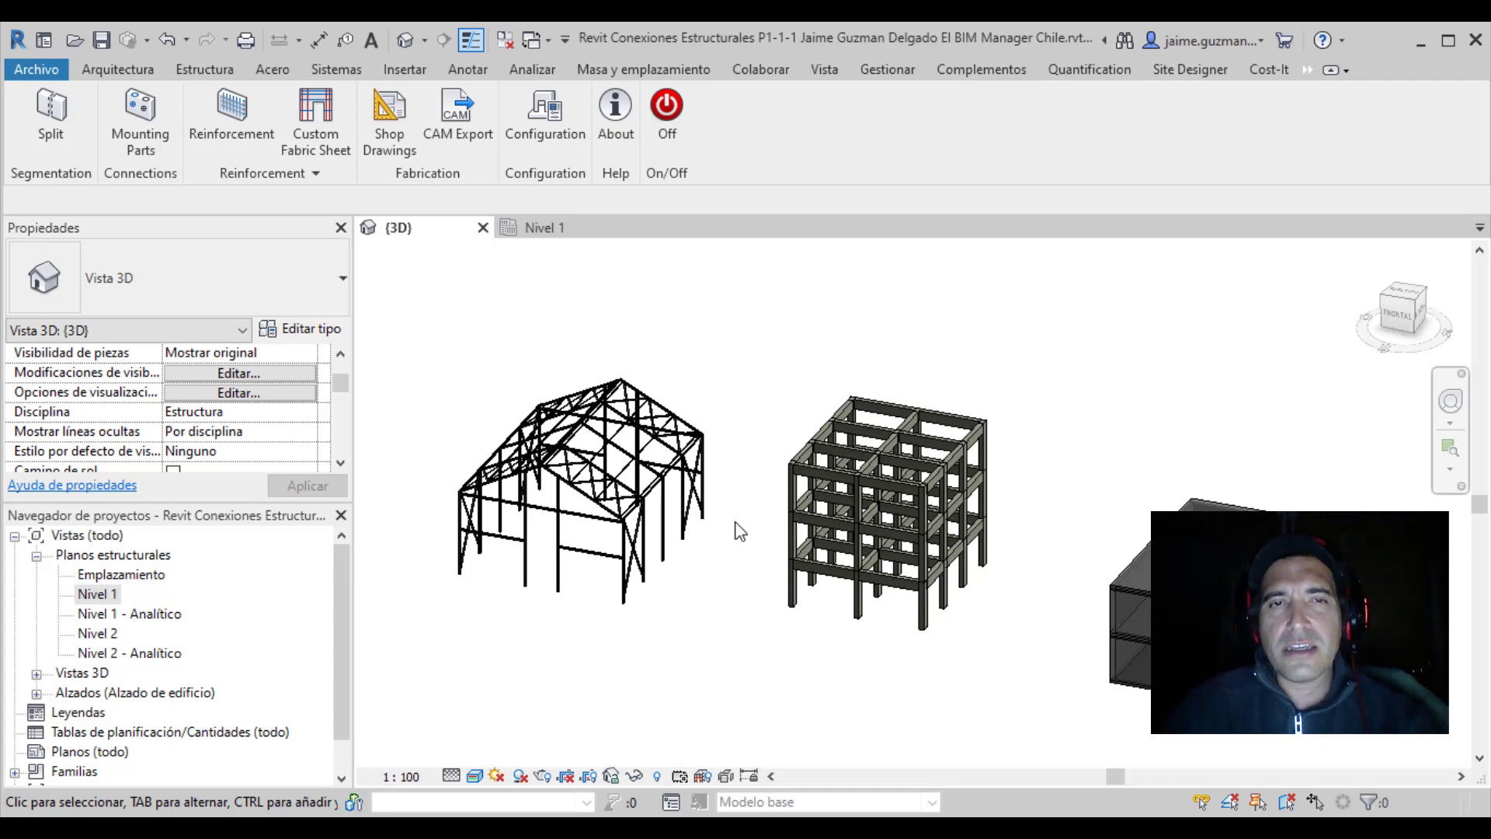
mouse_move(740, 532)
middle_mouse_down()
mouse_move(775, 566)
mouse_move(775, 519)
mouse_move(722, 563)
mouse_move(678, 552)
middle_mouse_up()
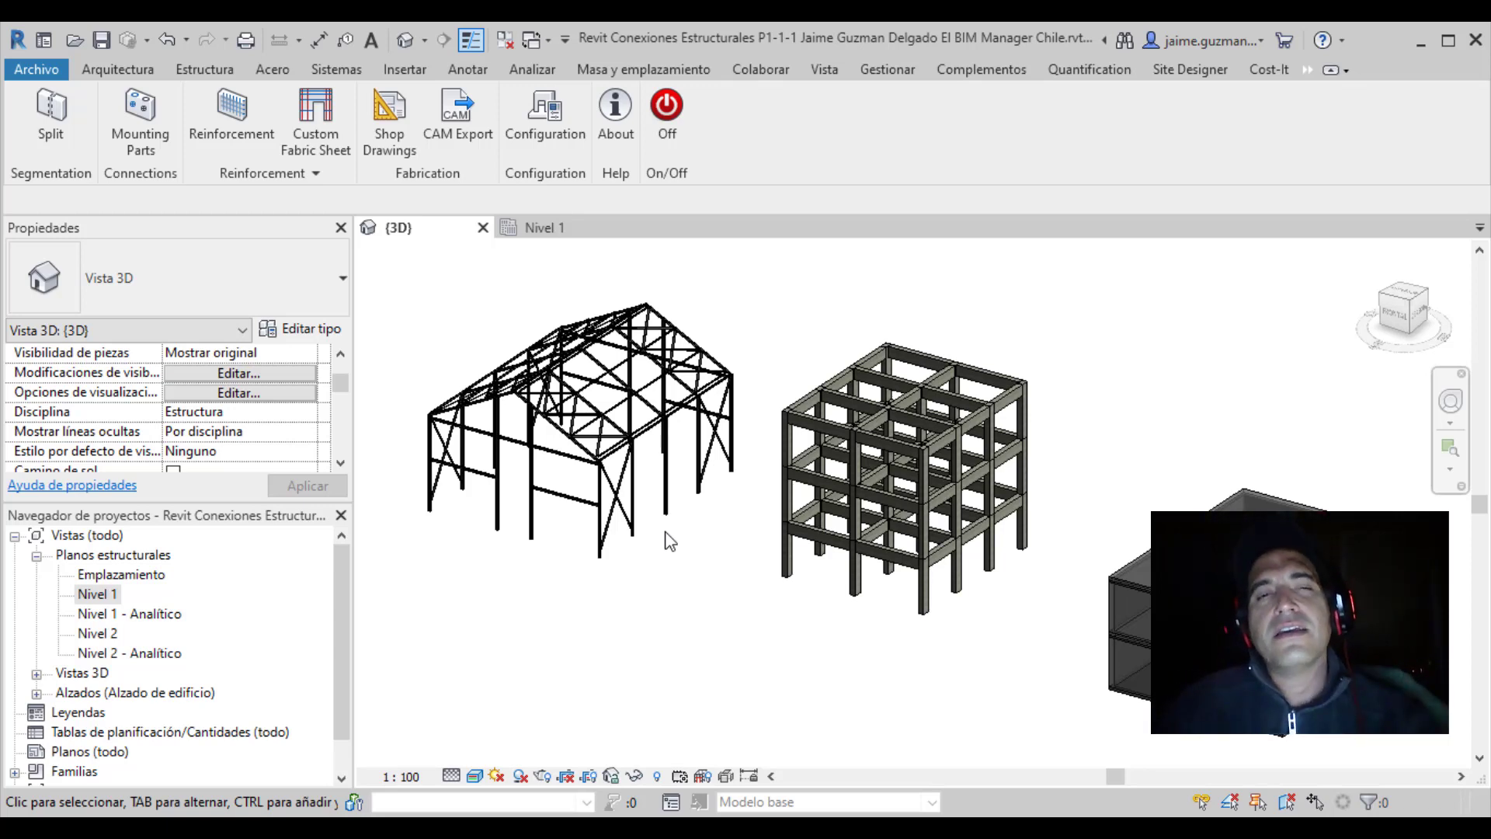
mouse_move(746, 559)
middle_mouse_down("shift")
mouse_move(689, 559)
mouse_move(746, 605)
middle_mouse_up("shift")
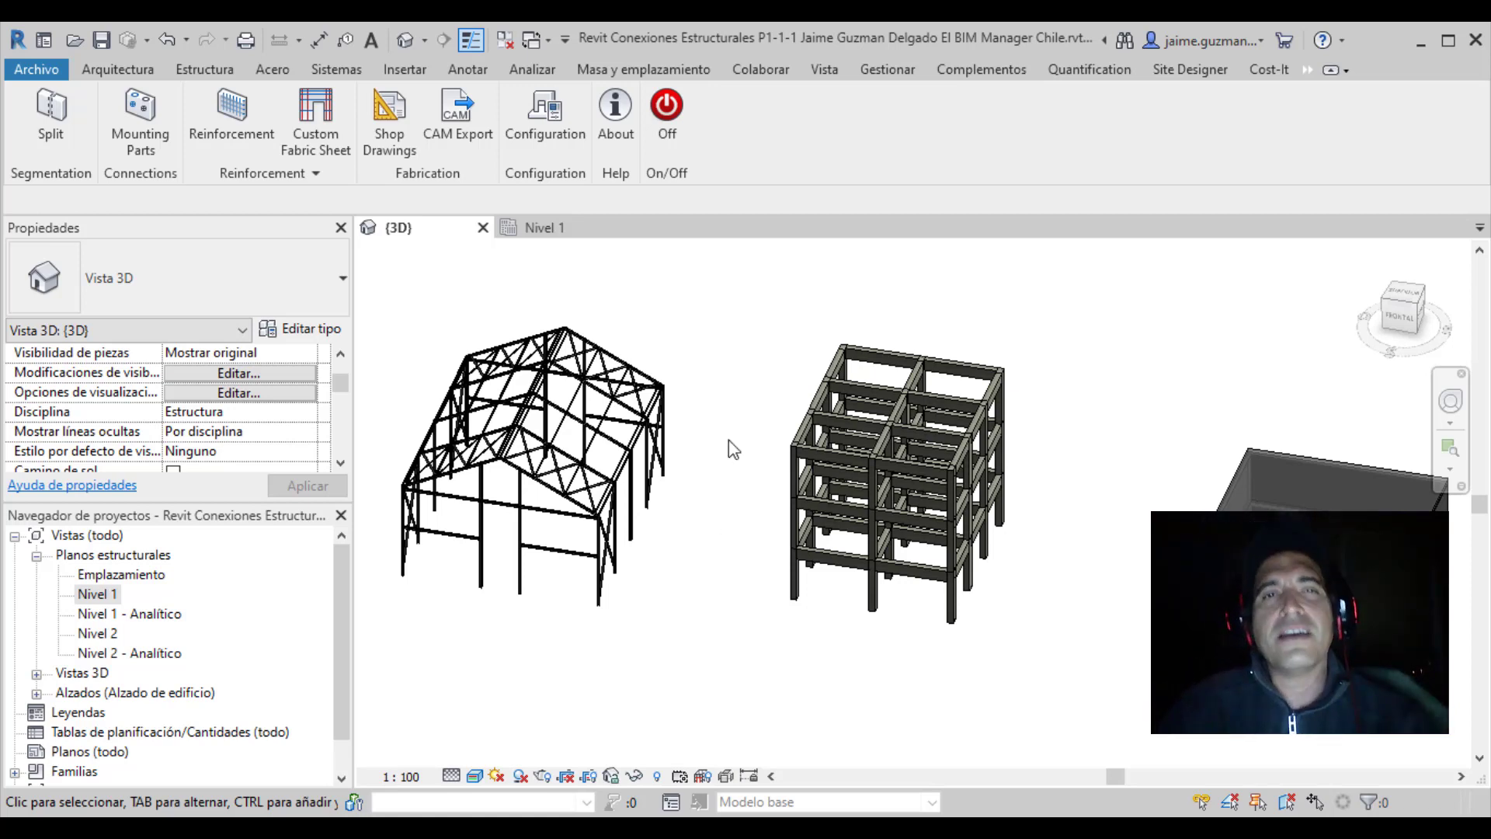
Look through the Colaborar and Gestionar tabs, orbit slightly, then display the Estructura tab.
left_click(762, 70)
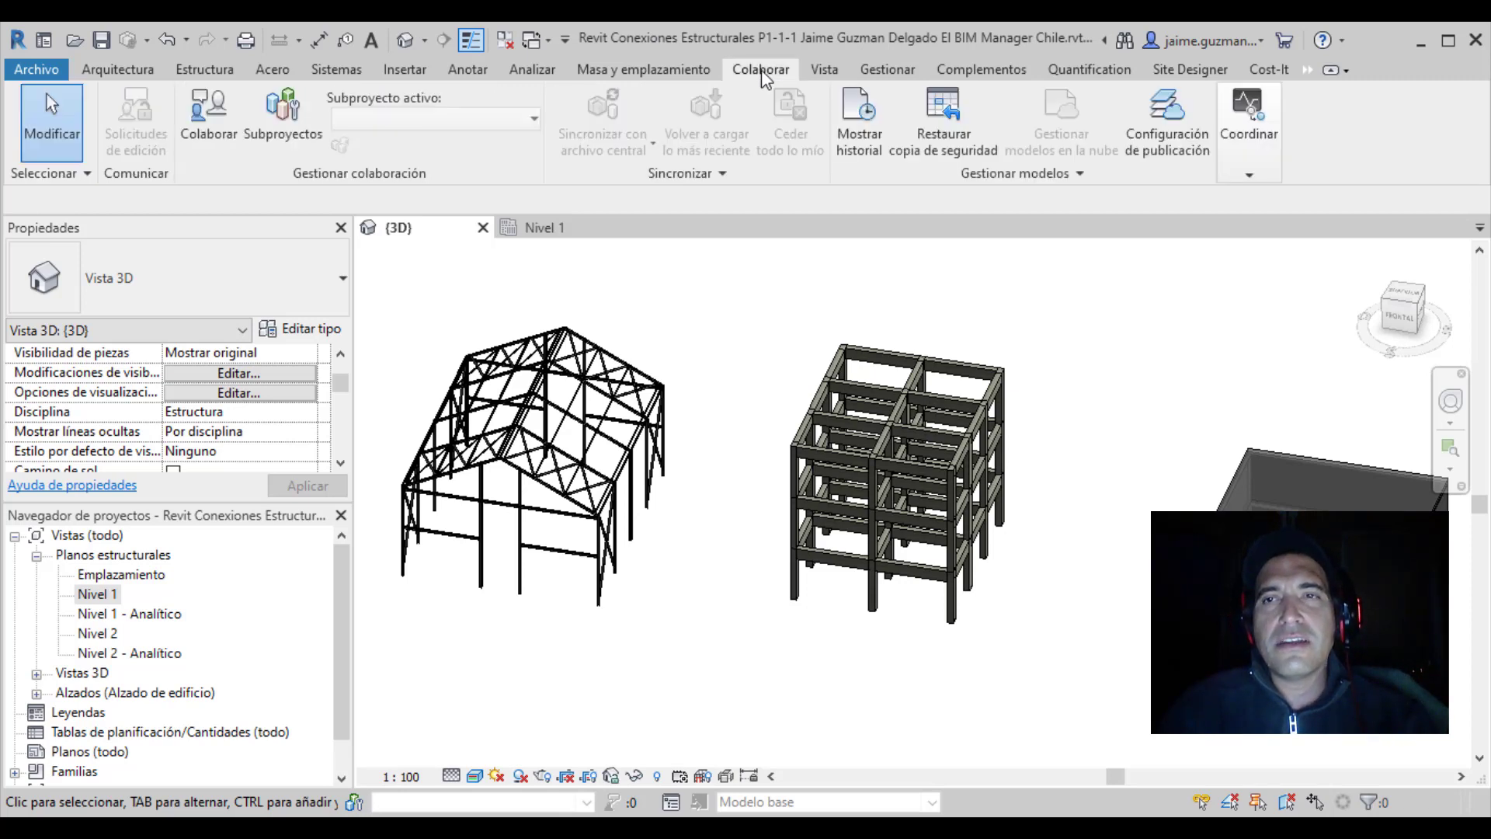
left_click(888, 70)
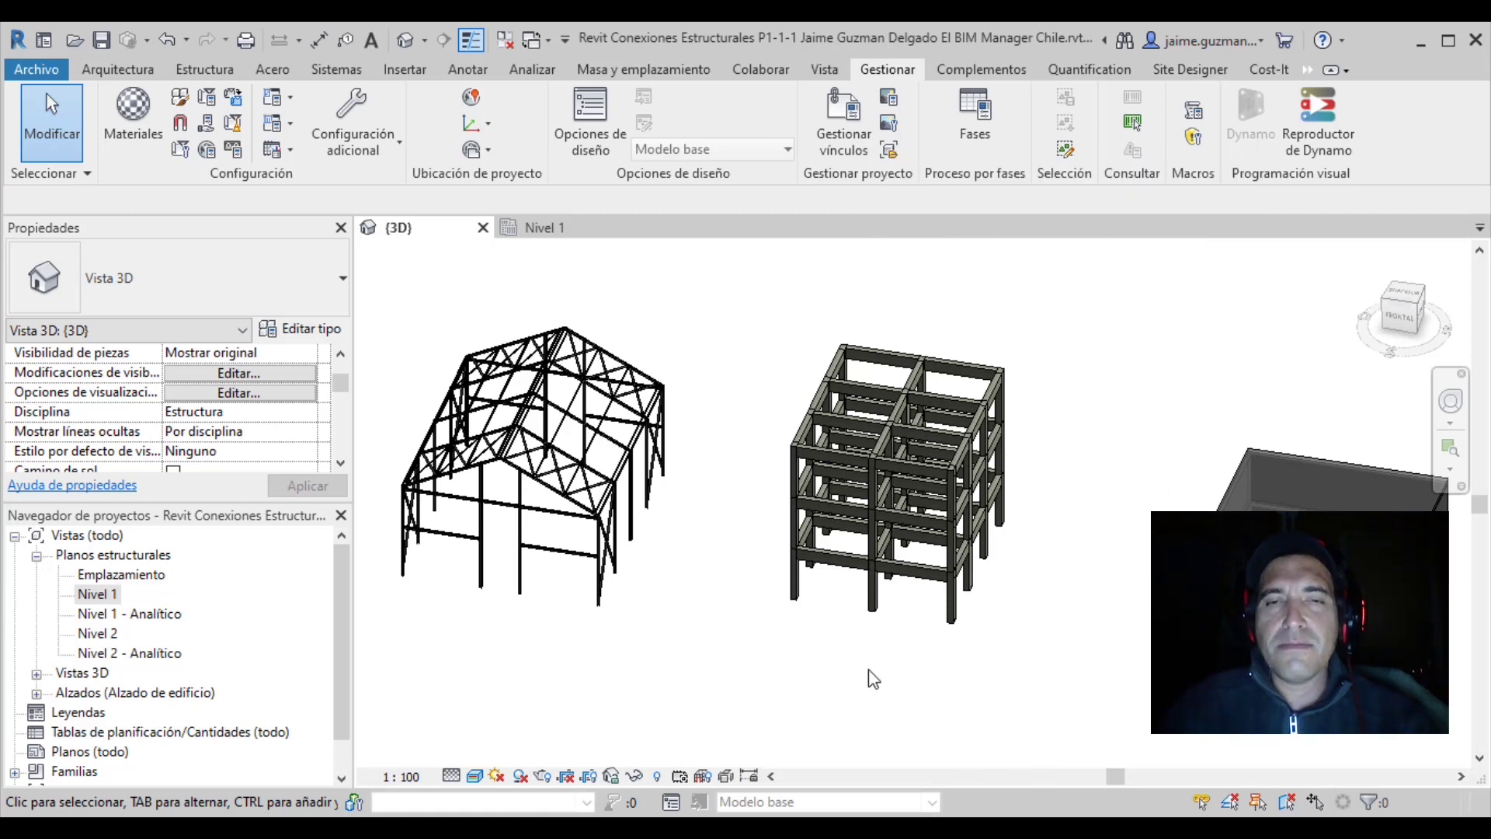
middle_click_drag(821, 691, 803, 693, "shift")
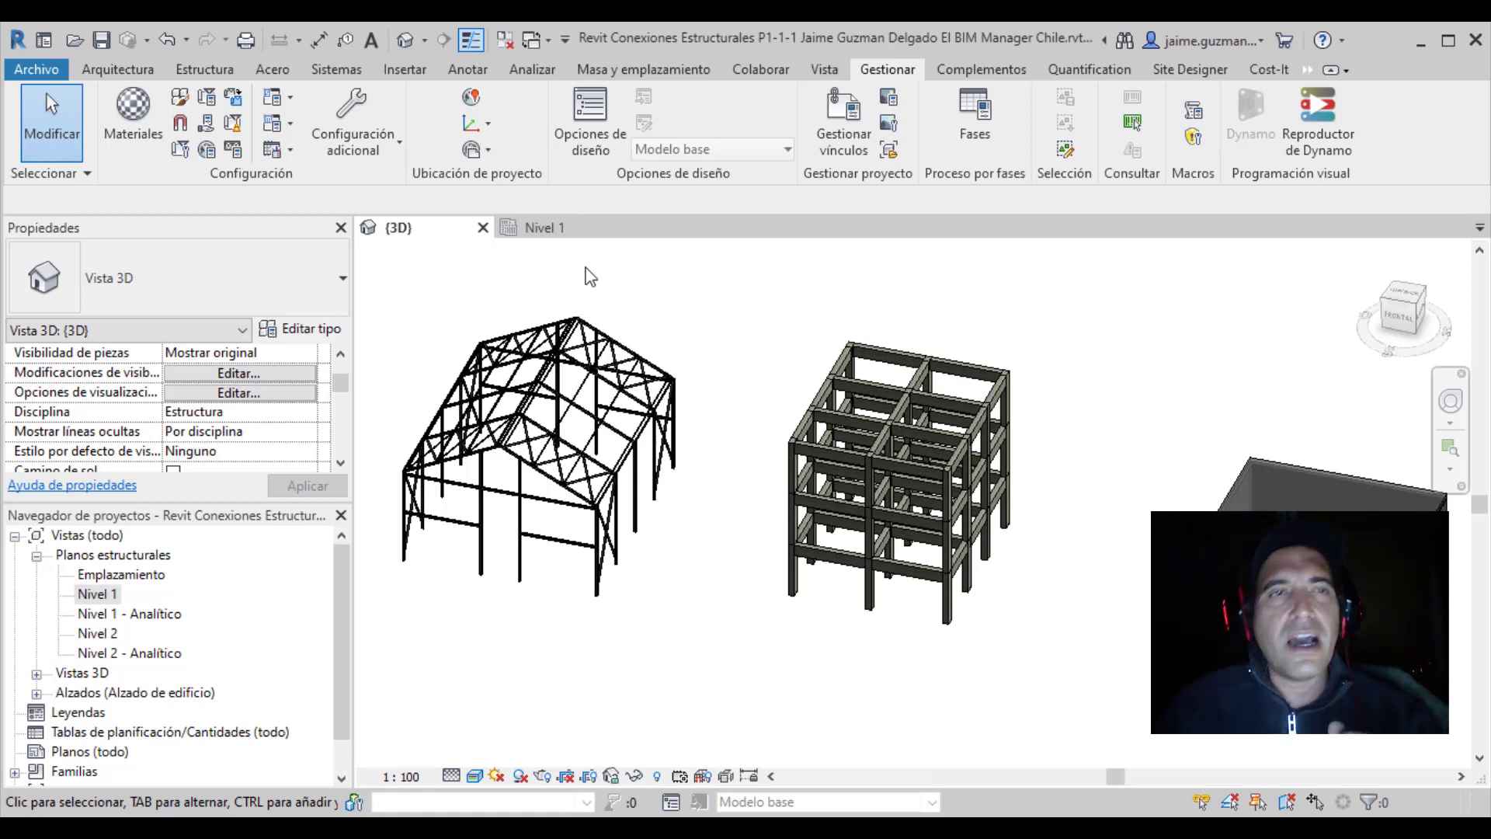
left_click(205, 71)
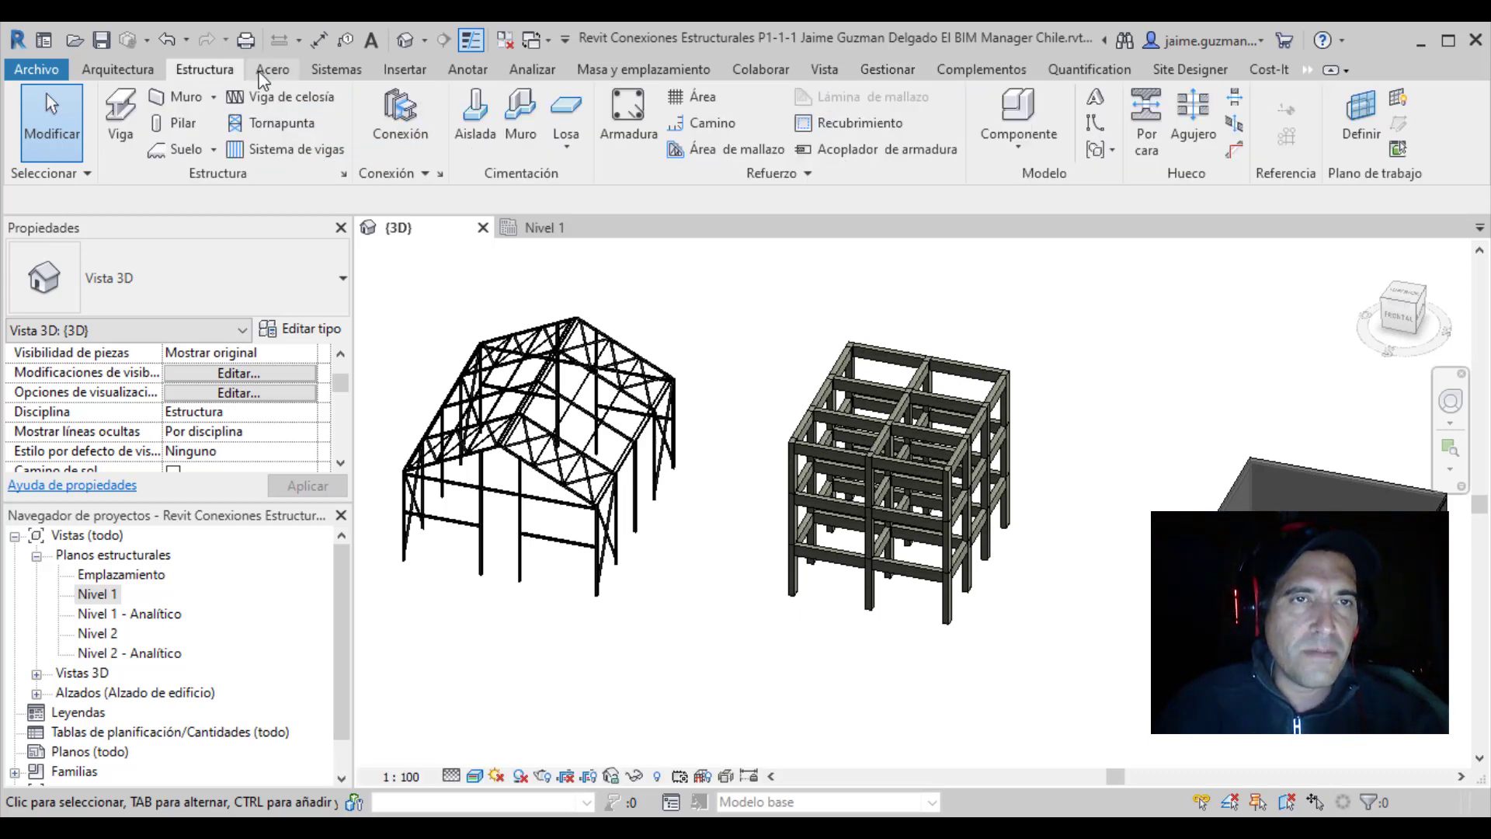
In Configuración de conexión estructural, add all connection types with Todo and Añadir, then Aceptar.
left_click(442, 177)
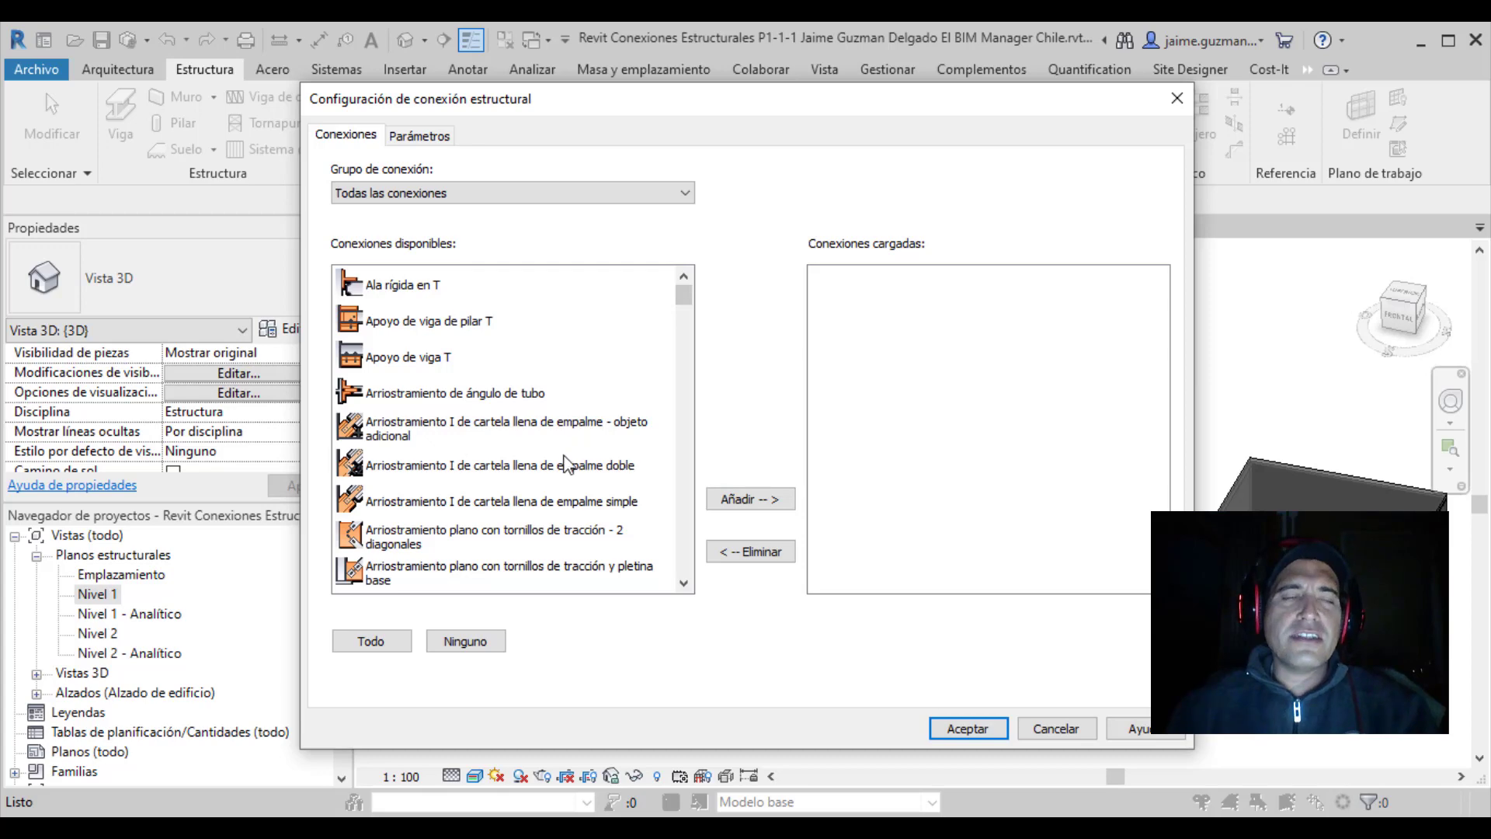
scroll(566, 464, "down", 3)
scroll(559, 473, "down", 3)
scroll(560, 473, "down", 3)
scroll(561, 476, "down", 3)
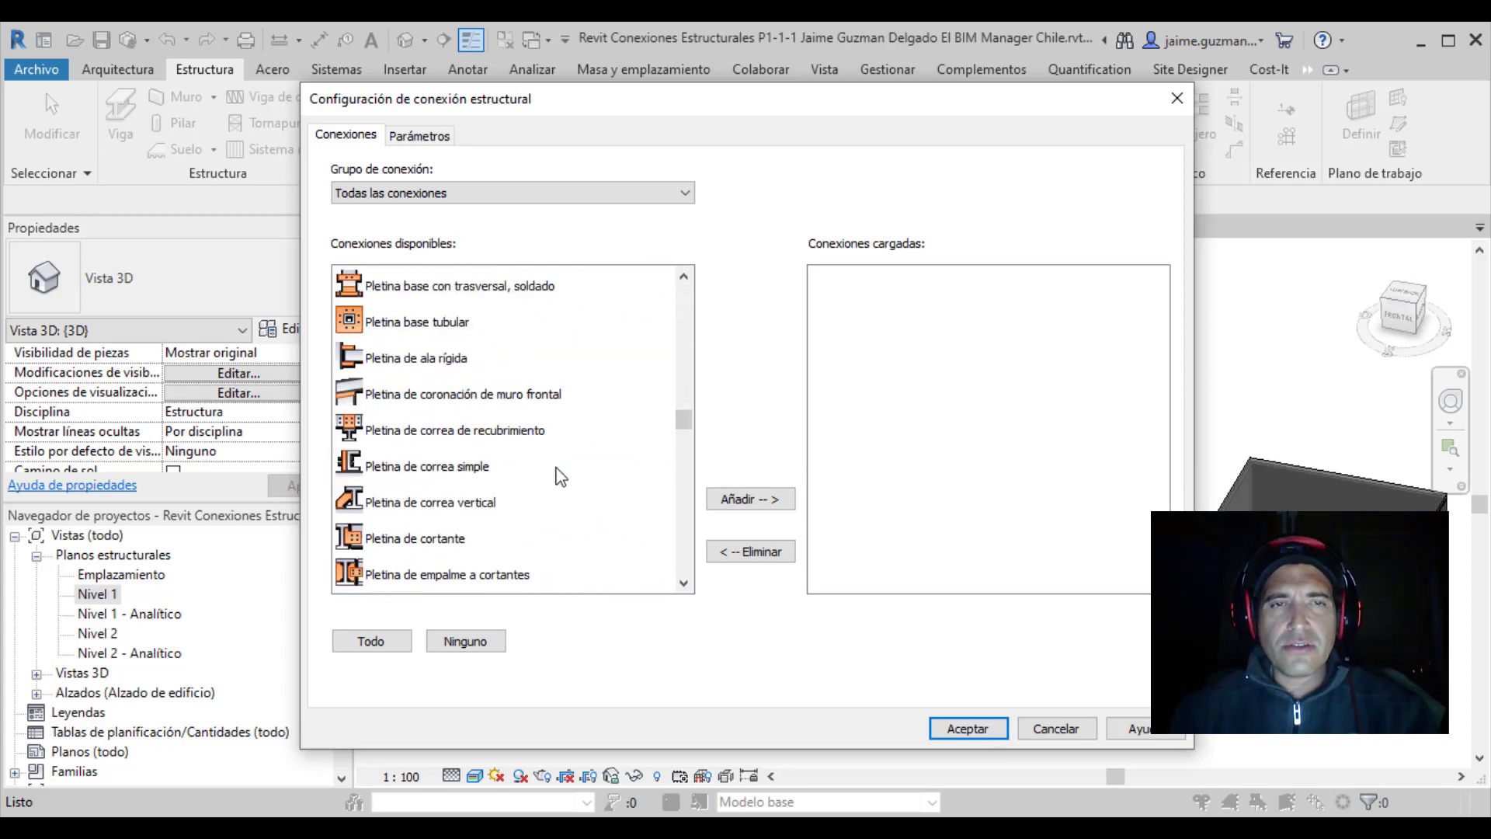
scroll(560, 476, "down", 3)
scroll(561, 476, "down", 3)
scroll(560, 477, "down", 3)
scroll(561, 476, "down", 3)
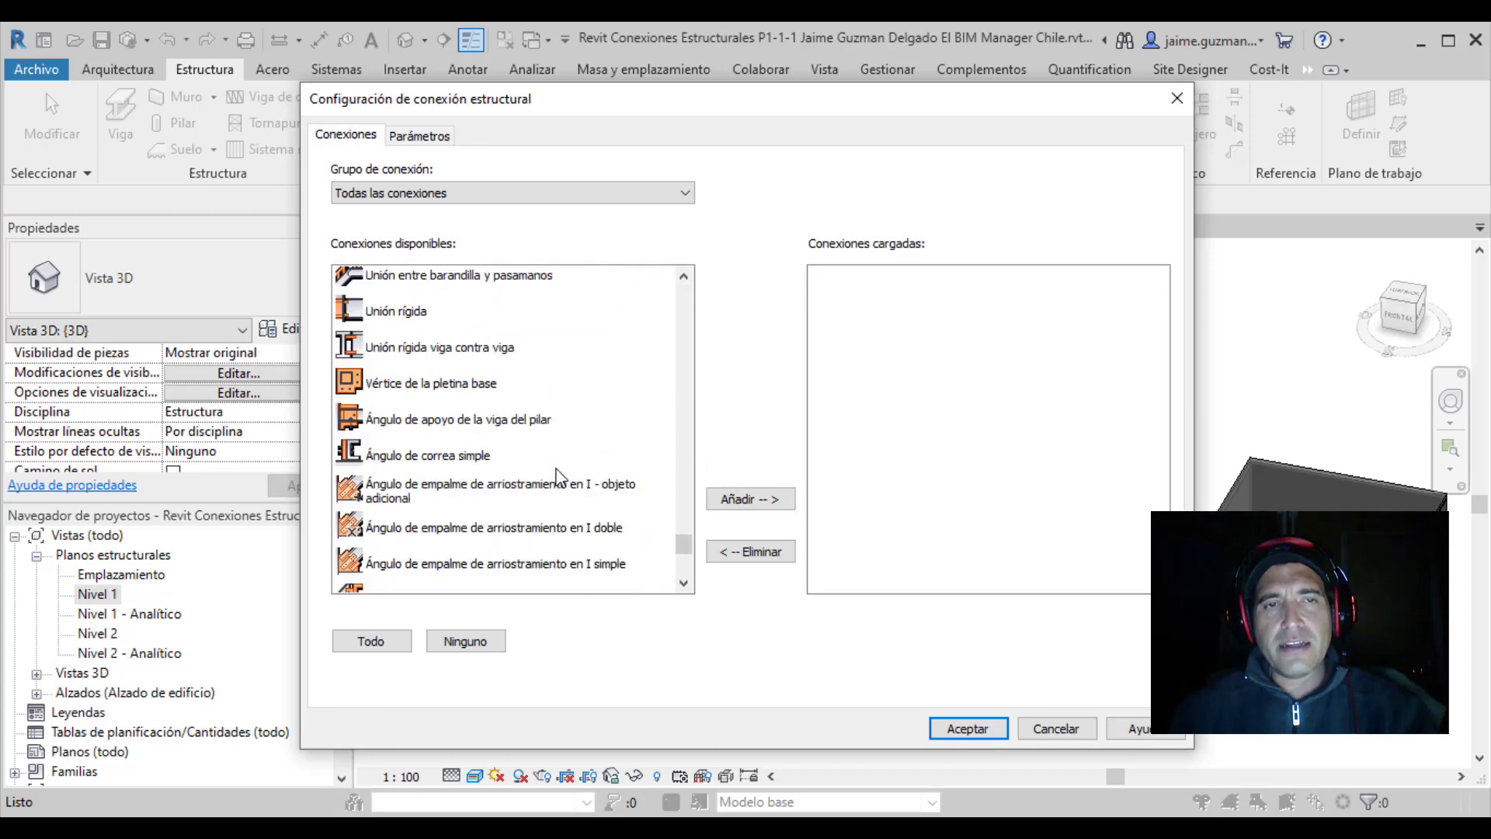
scroll(559, 475, "down", 1)
scroll(559, 475, "up", 5)
scroll(559, 478, "up", 10)
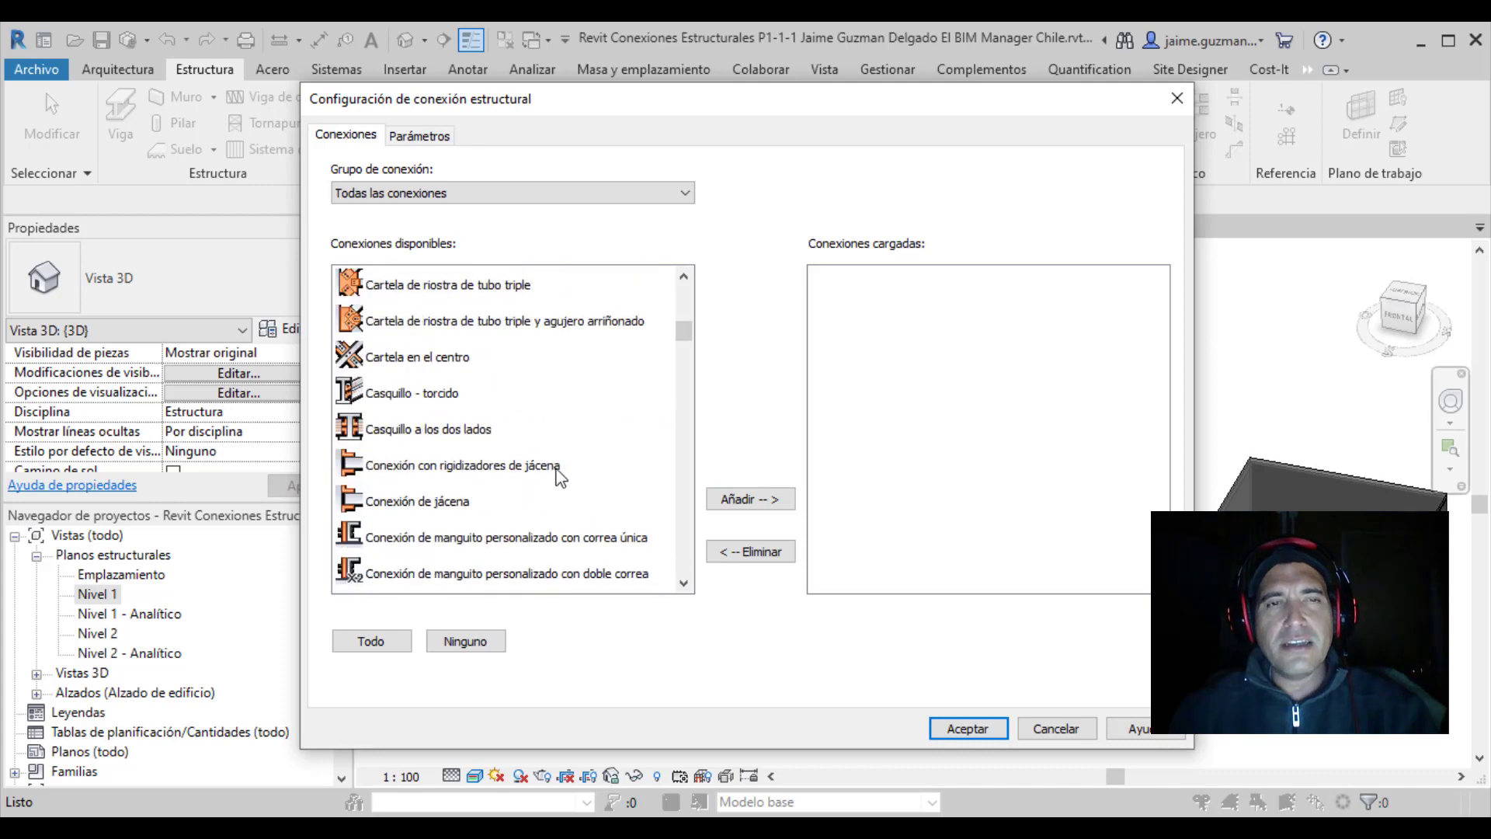
scroll(561, 477, "up", 5)
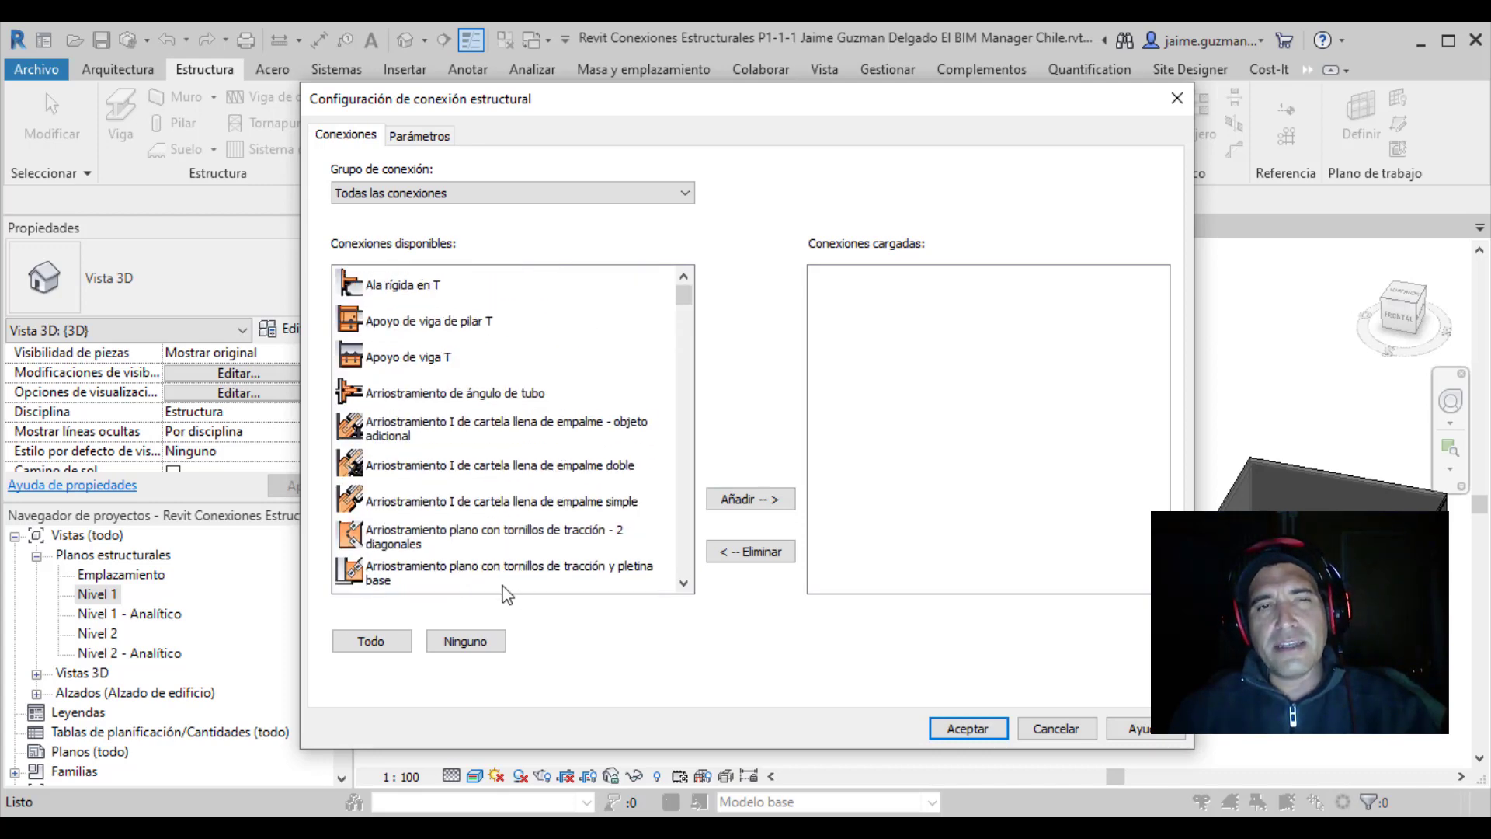
left_click(394, 636)
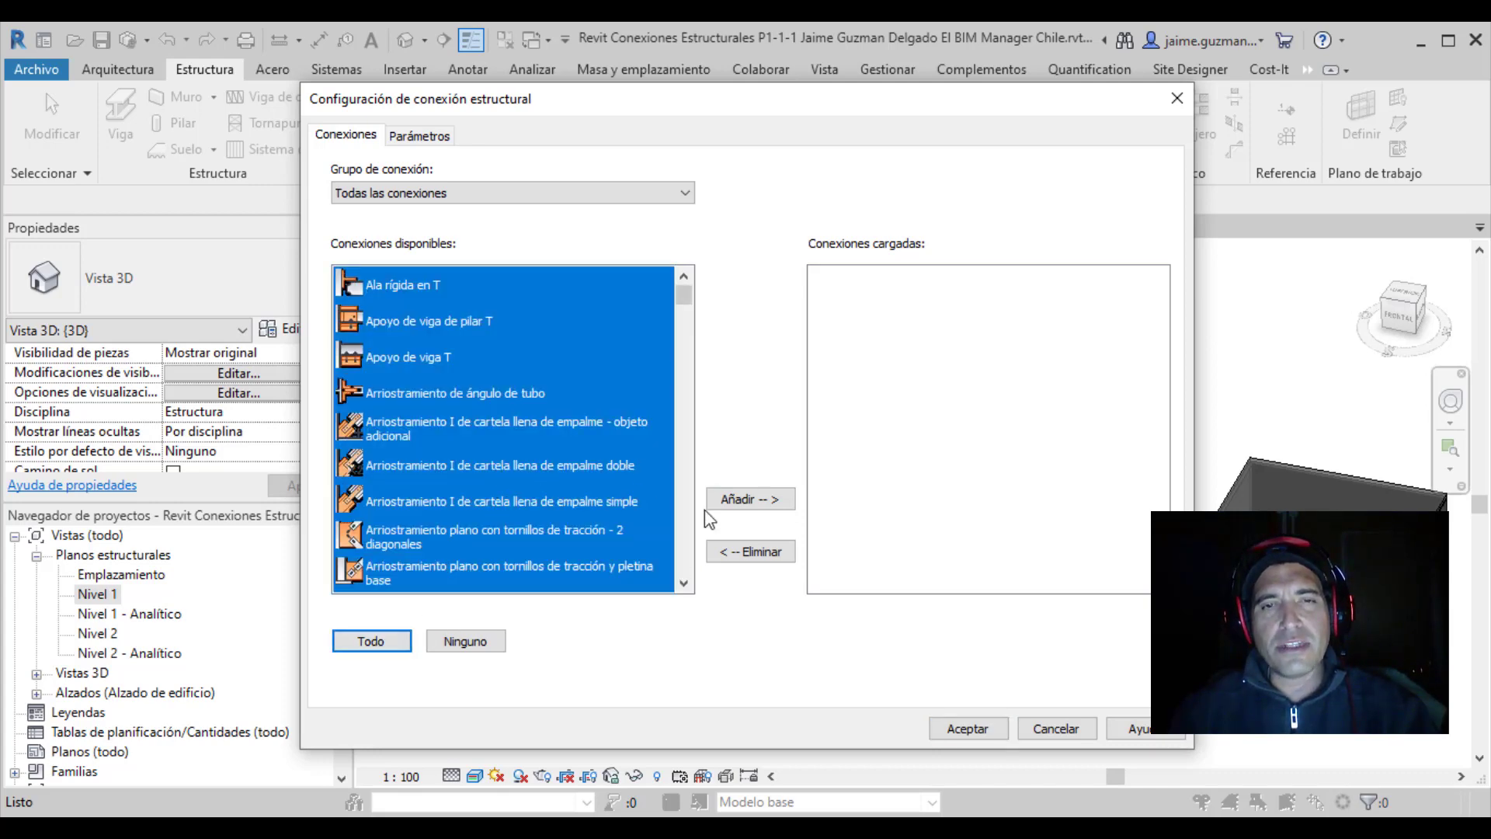
left_click(744, 499)
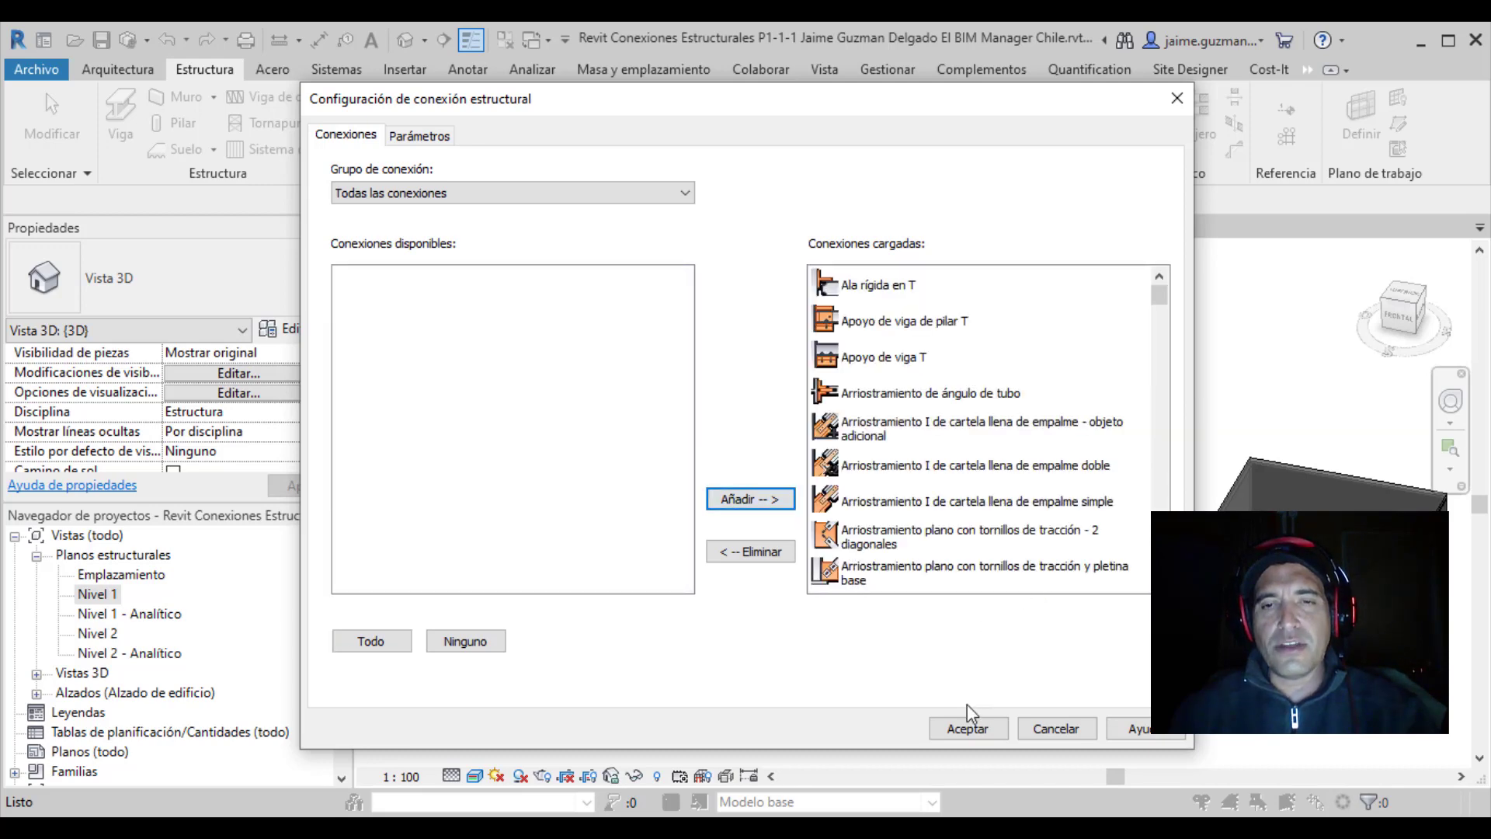
left_click(967, 726)
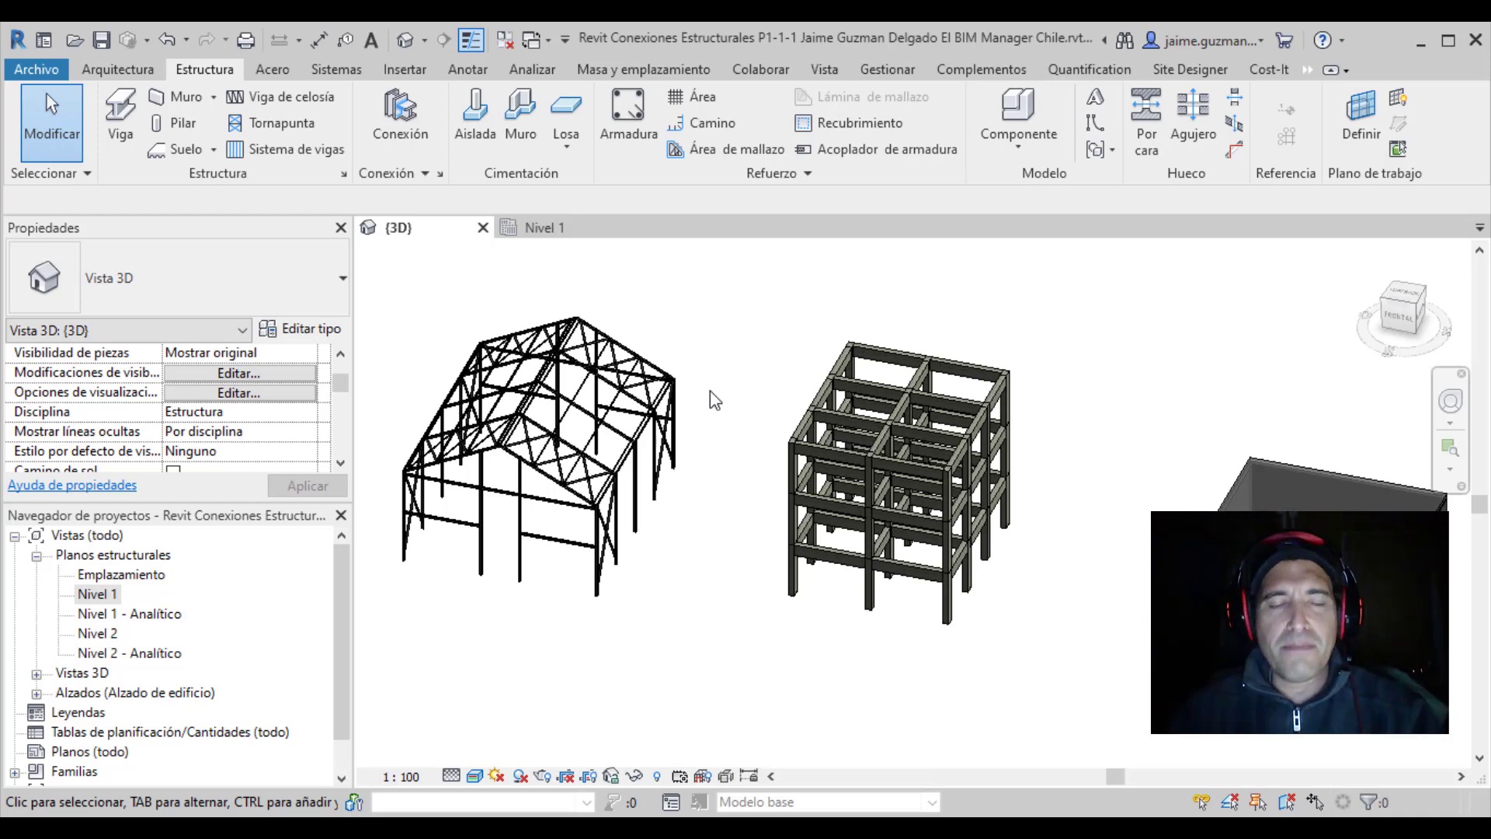
Nudge the 3D view and launch Dynamo from the Gestionar tab.
scroll(714, 400, "down", 2)
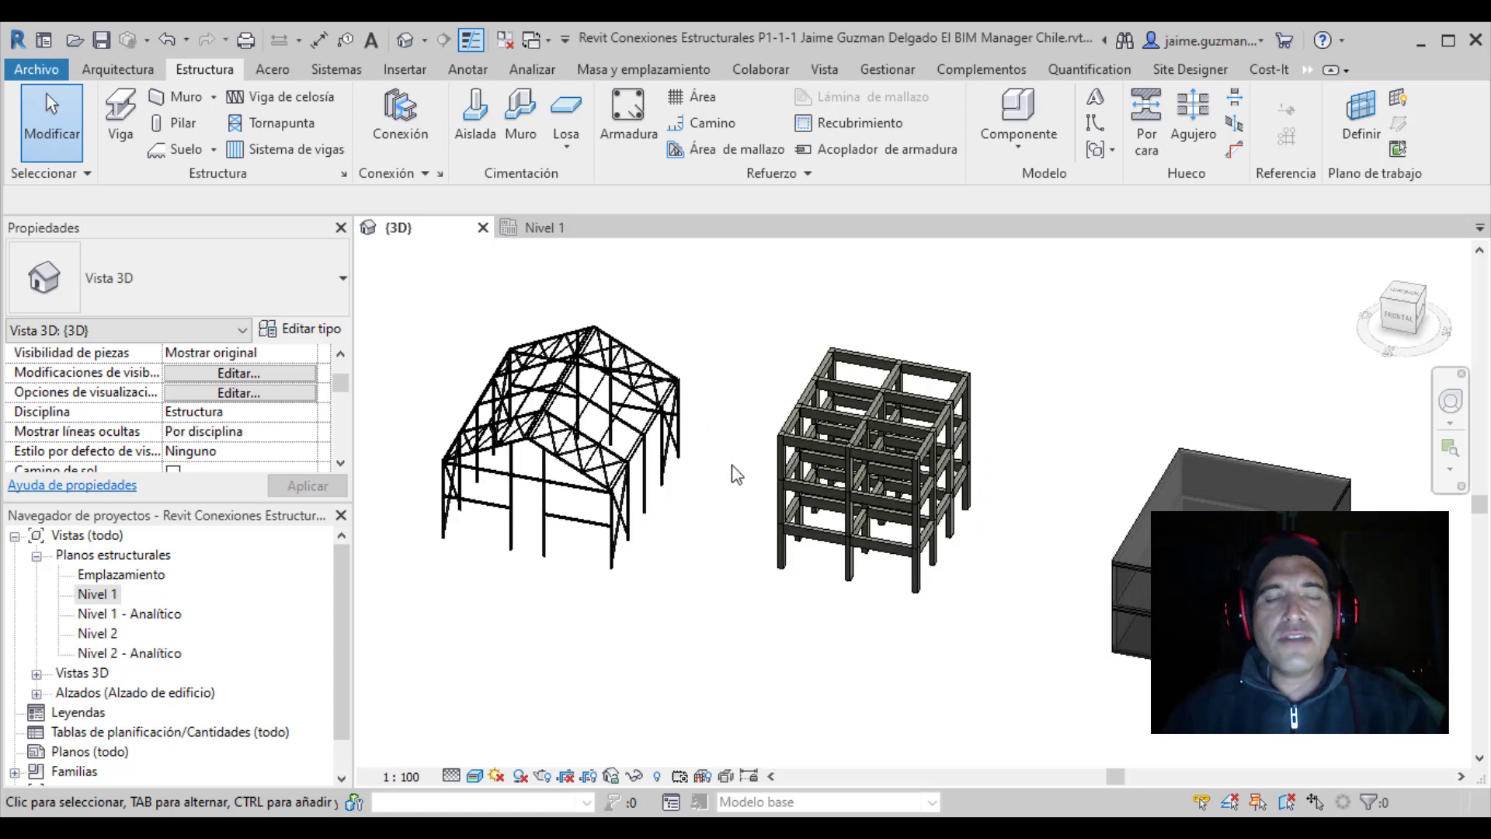
middle_click_drag(731, 490, 742, 515)
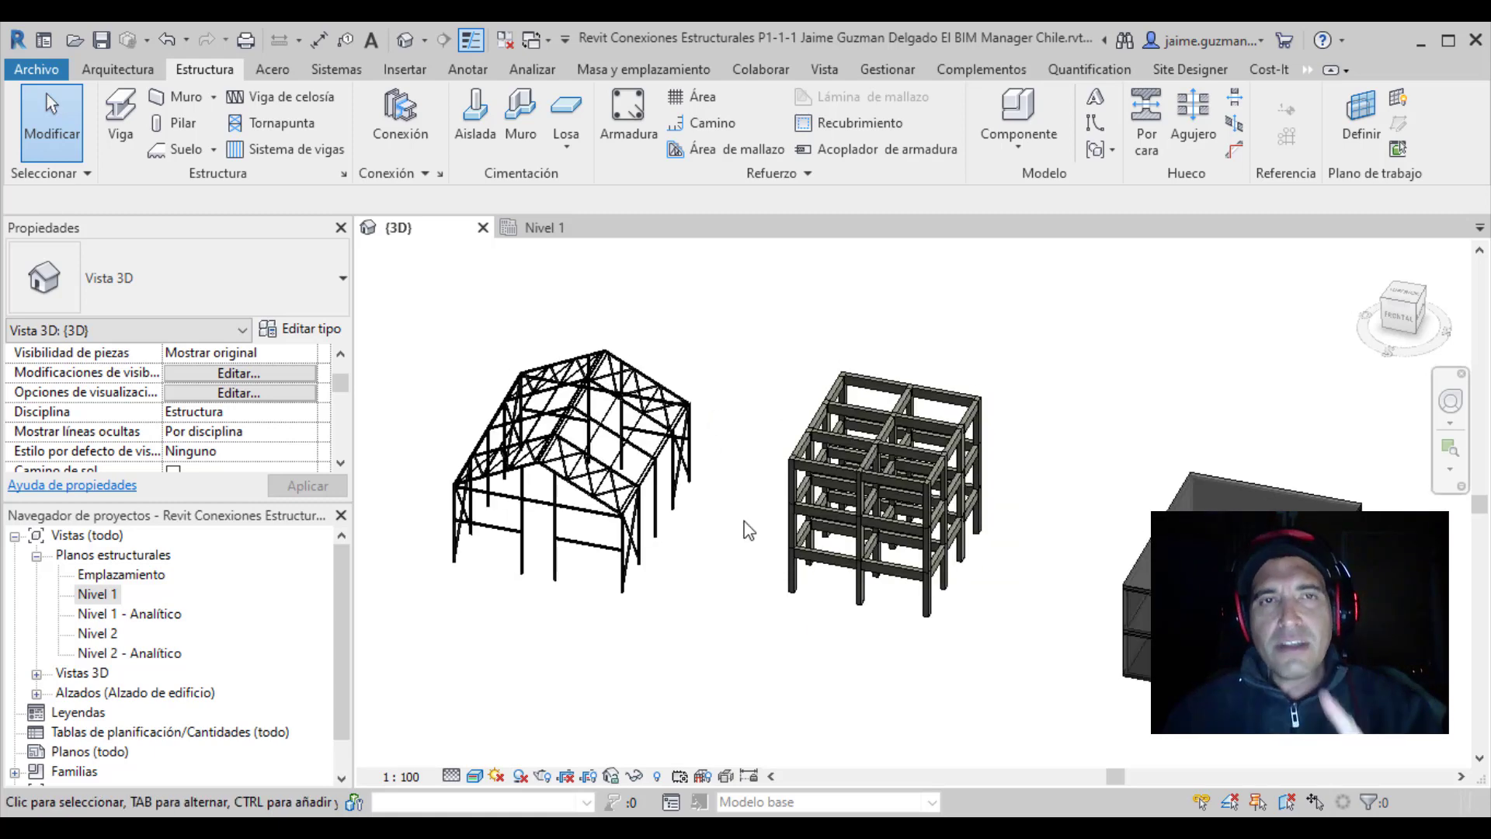
left_click(881, 69)
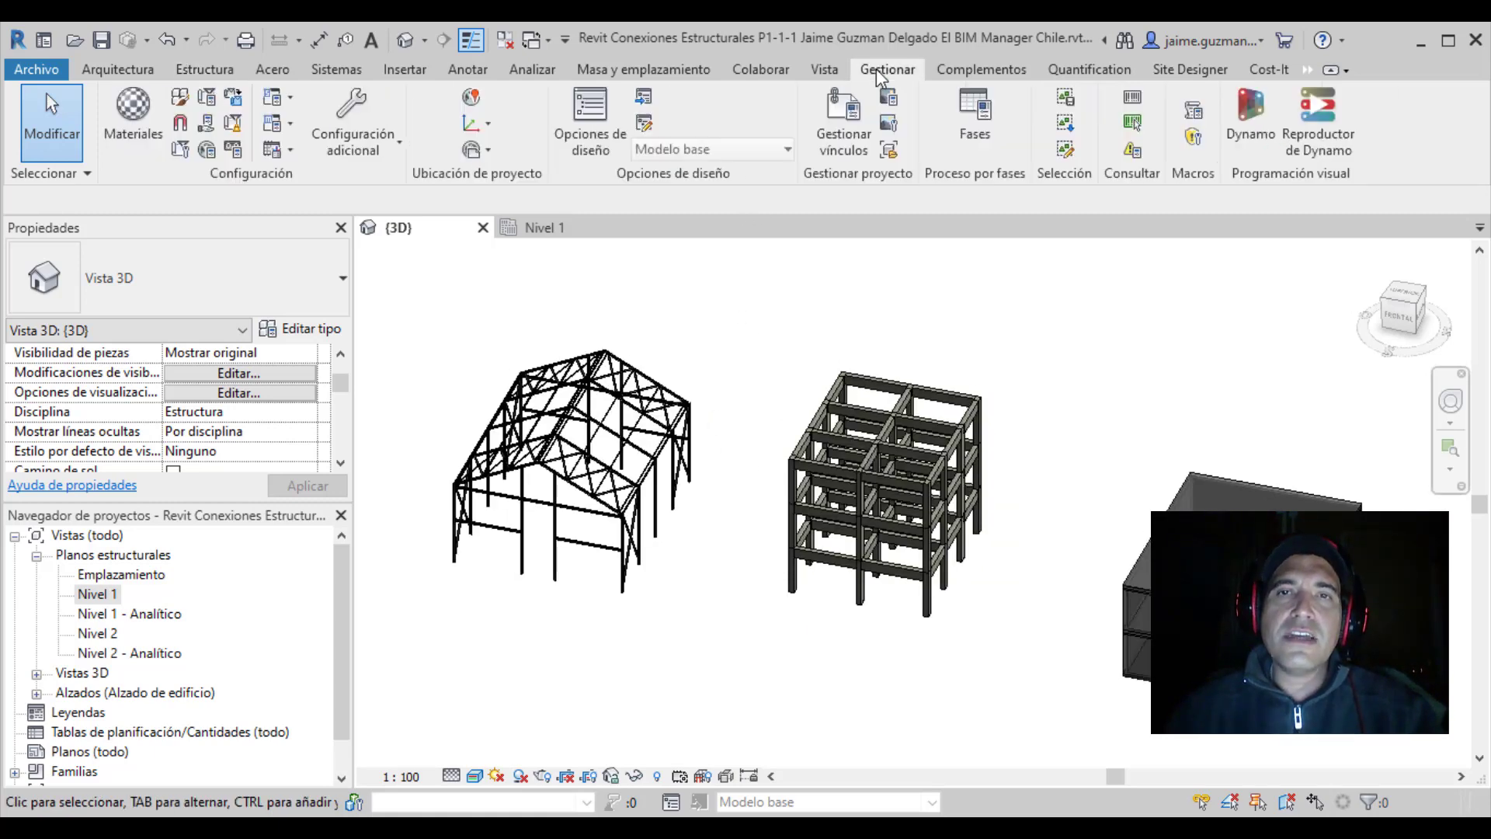
left_click(1268, 139)
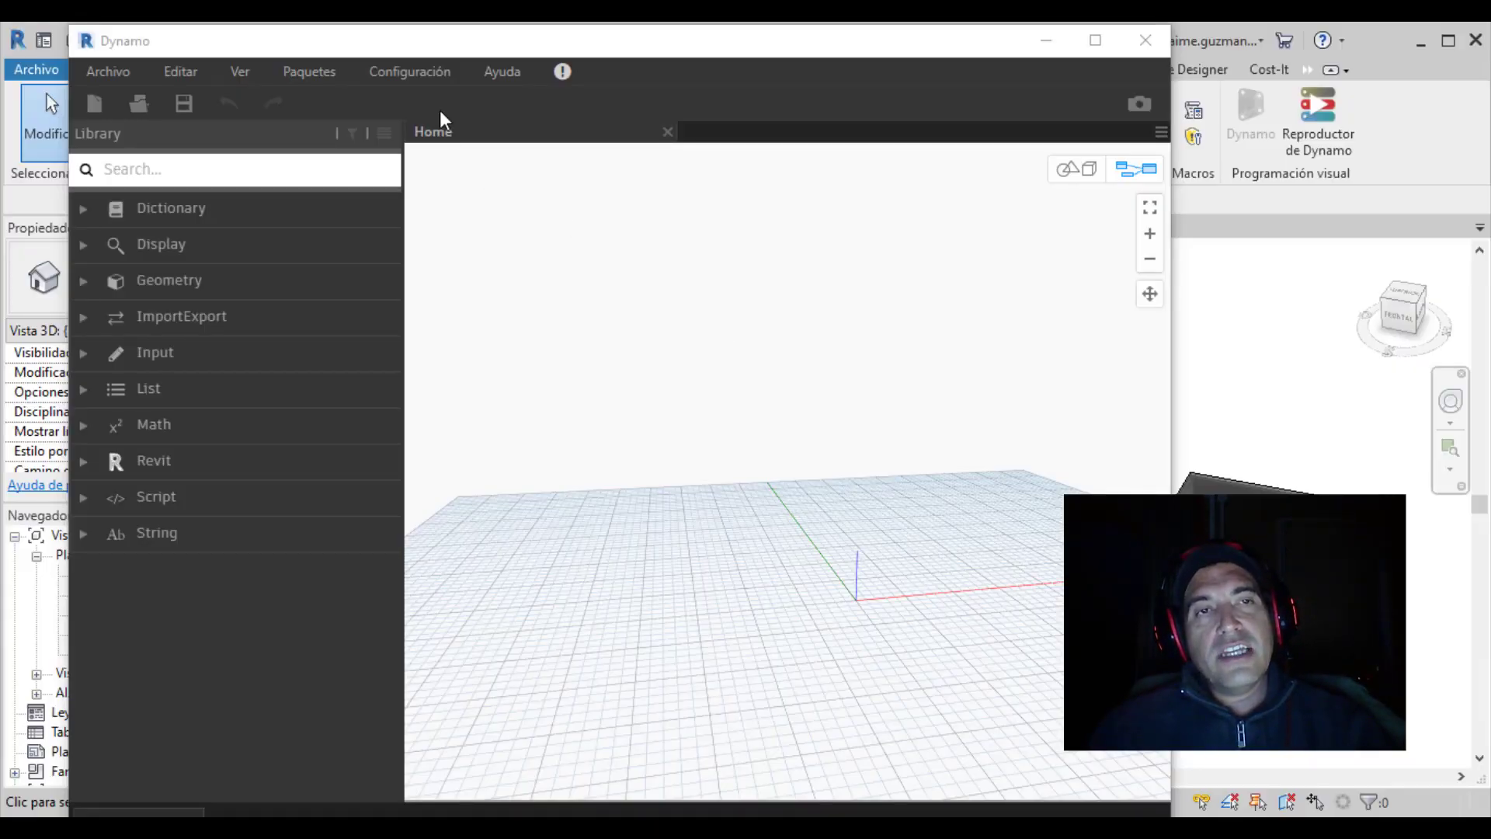
Drag the Dynamo window down to reveal the Revit model, then back to the top.
left_click_drag(455, 51, 2, 159)
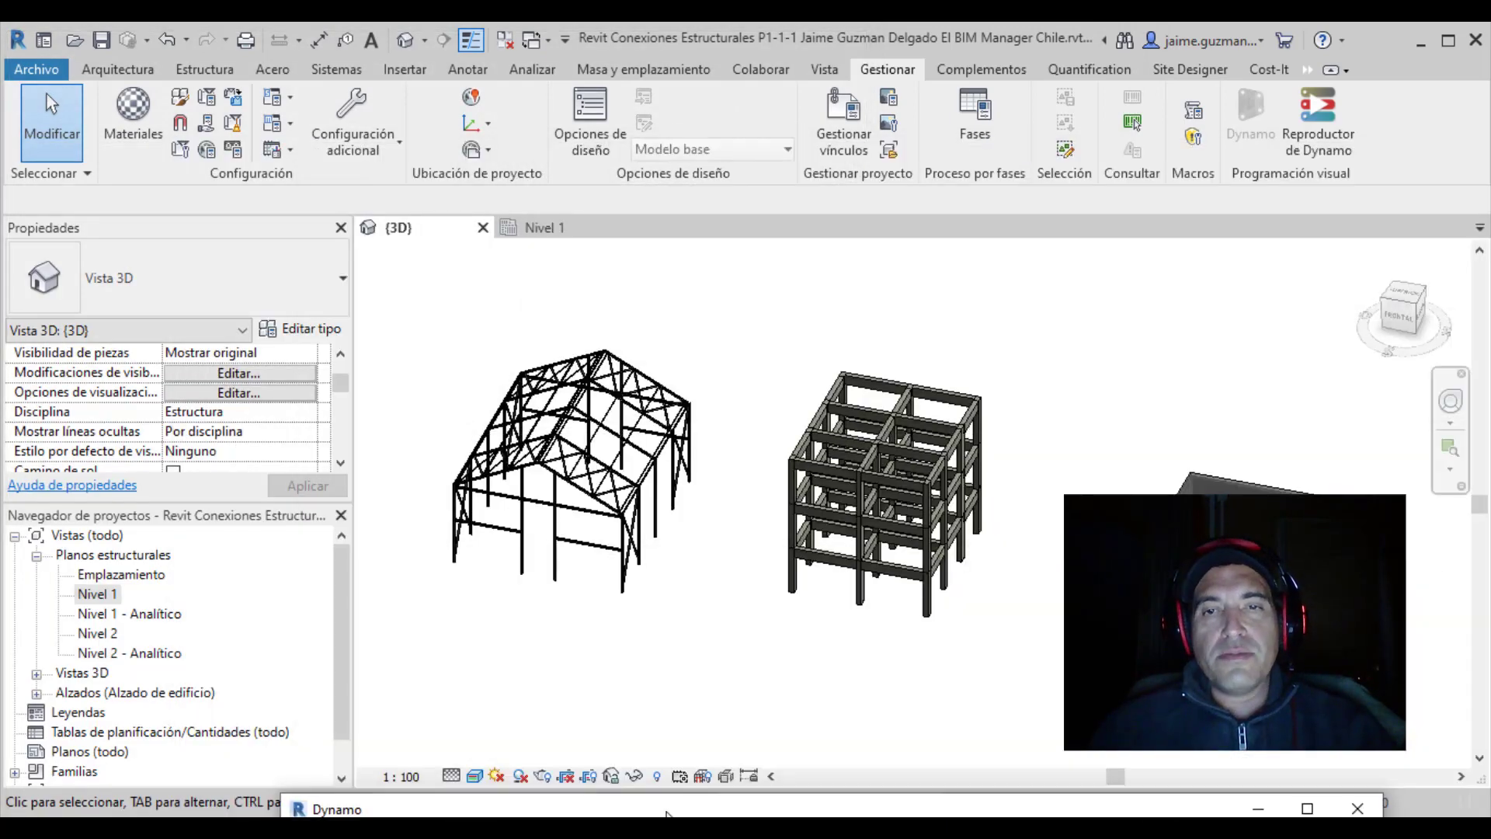
left_click_drag(2, 159, 686, 521)
mouse_move(688, 382)
left_mouse_down()
mouse_move(487, 38)
mouse_move(463, 45)
left_mouse_up()
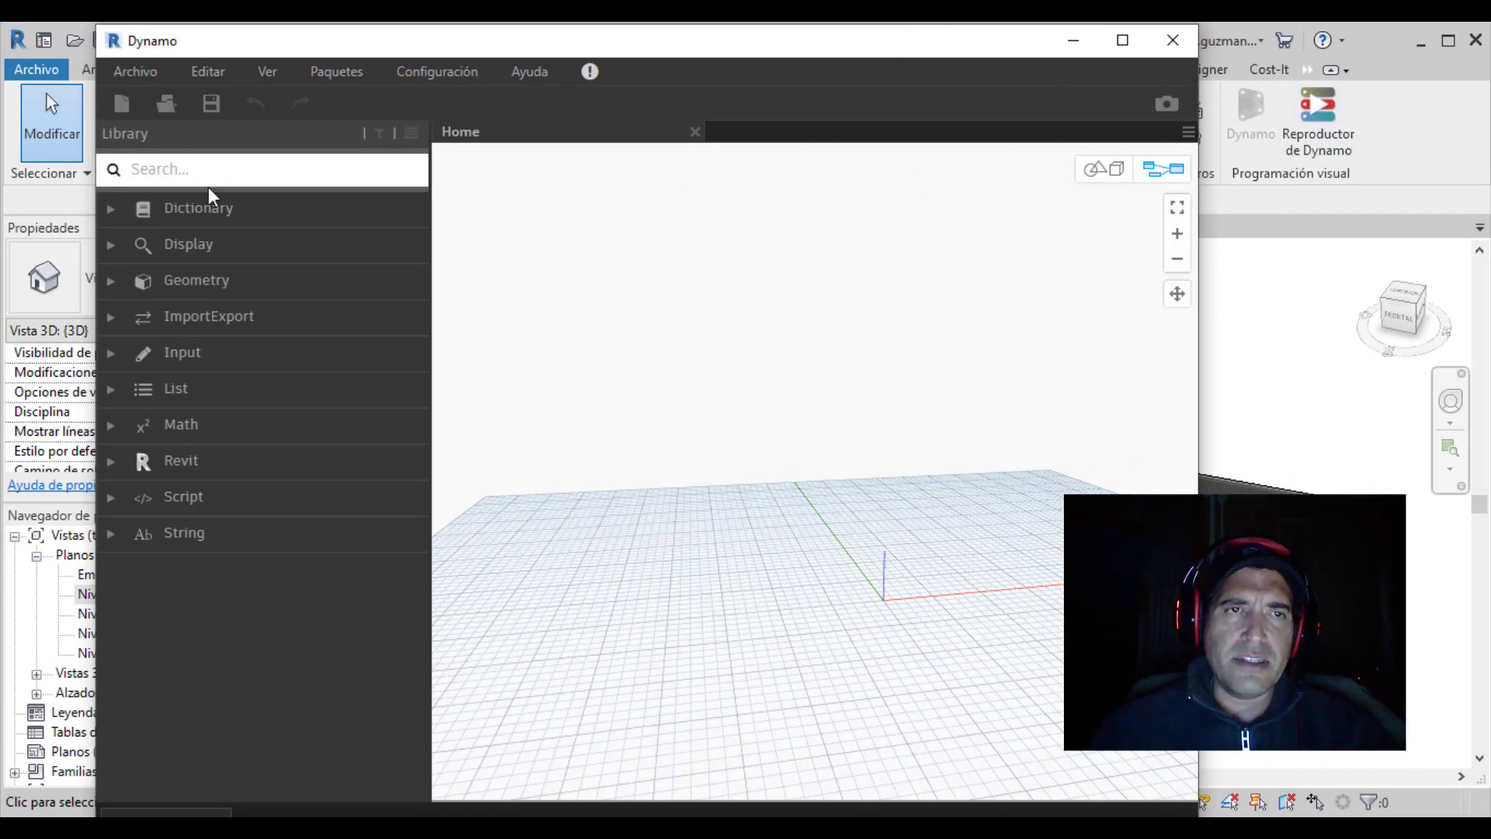
Check Paquetes > Gestionar paquetes, finding no packages installed, and close it.
left_click(351, 71)
left_click(193, 121)
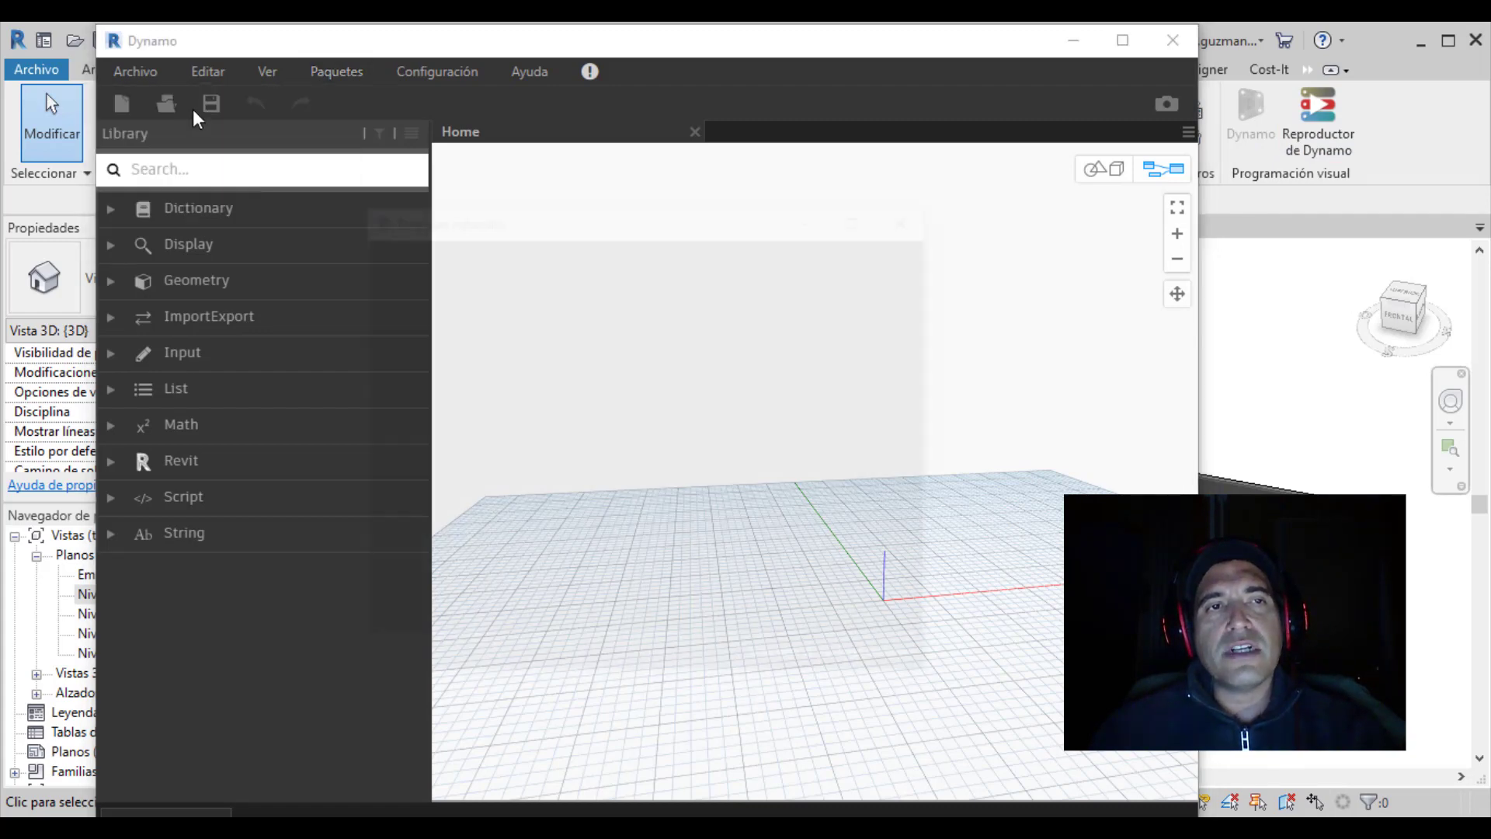
left_click(914, 215)
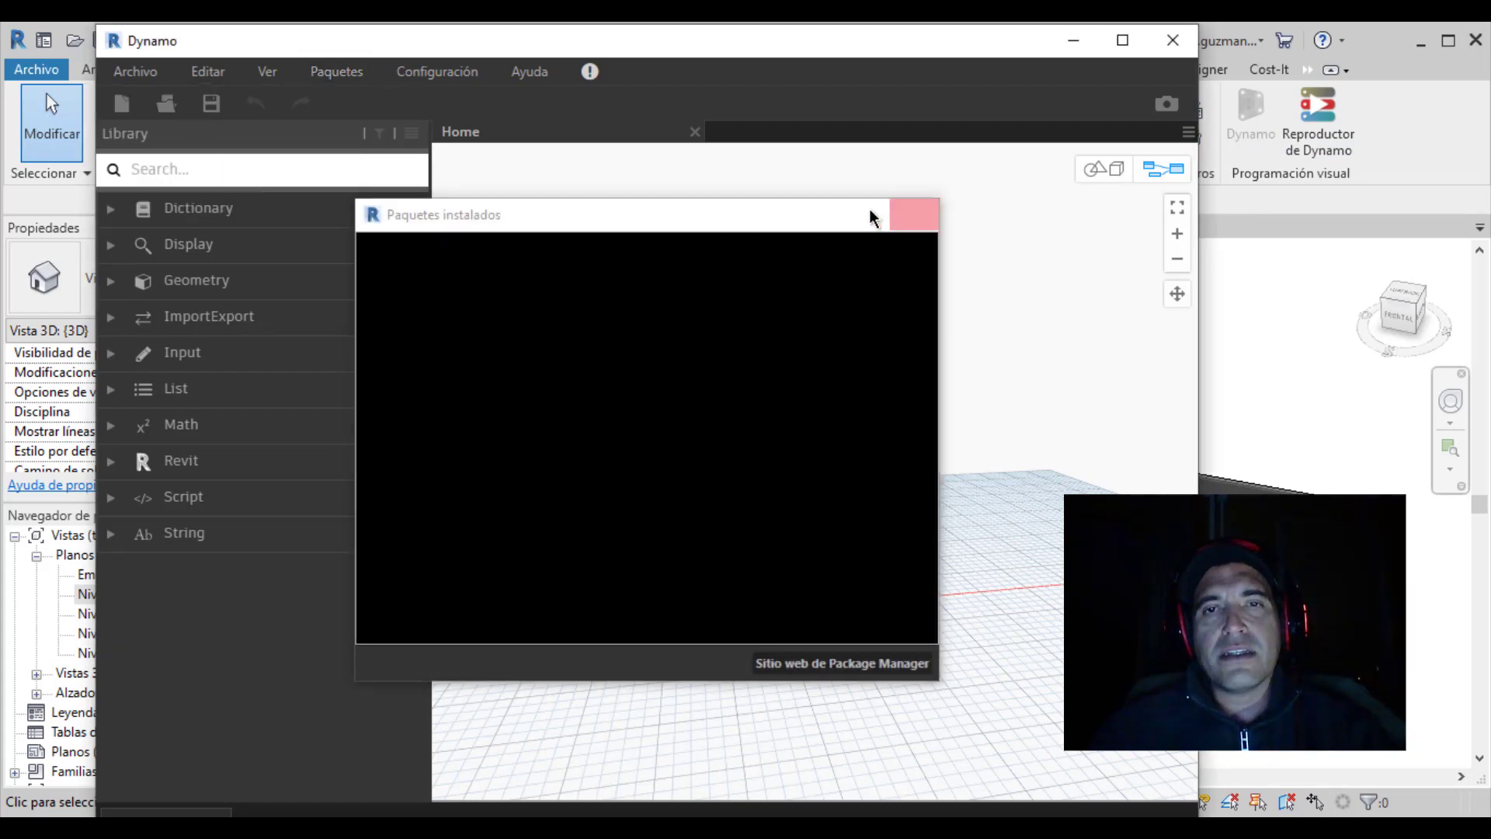
Search the online package catalogue for 'autodesk steel'.
left_click(351, 72)
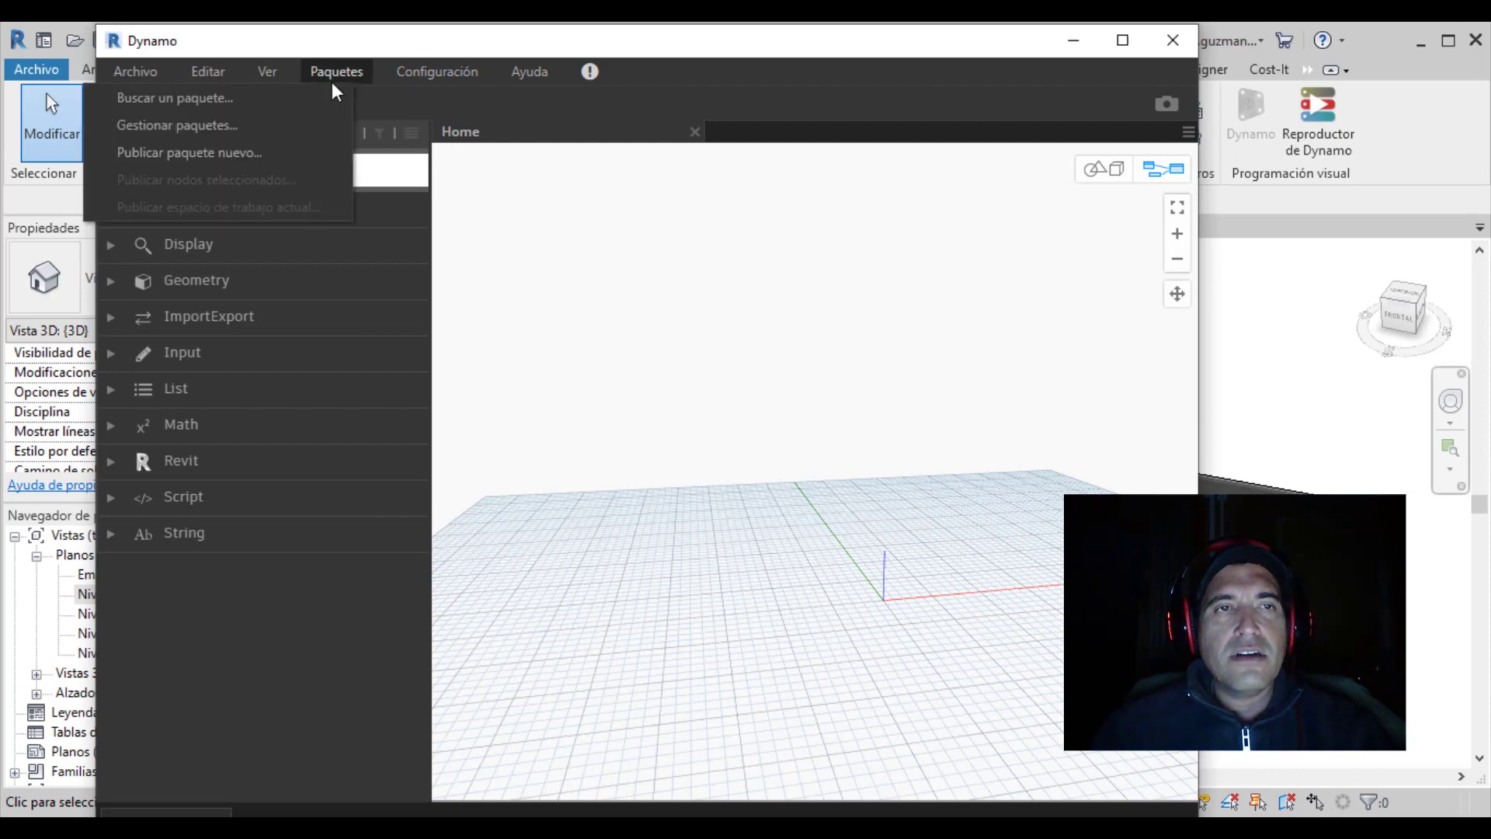
left_click(254, 94)
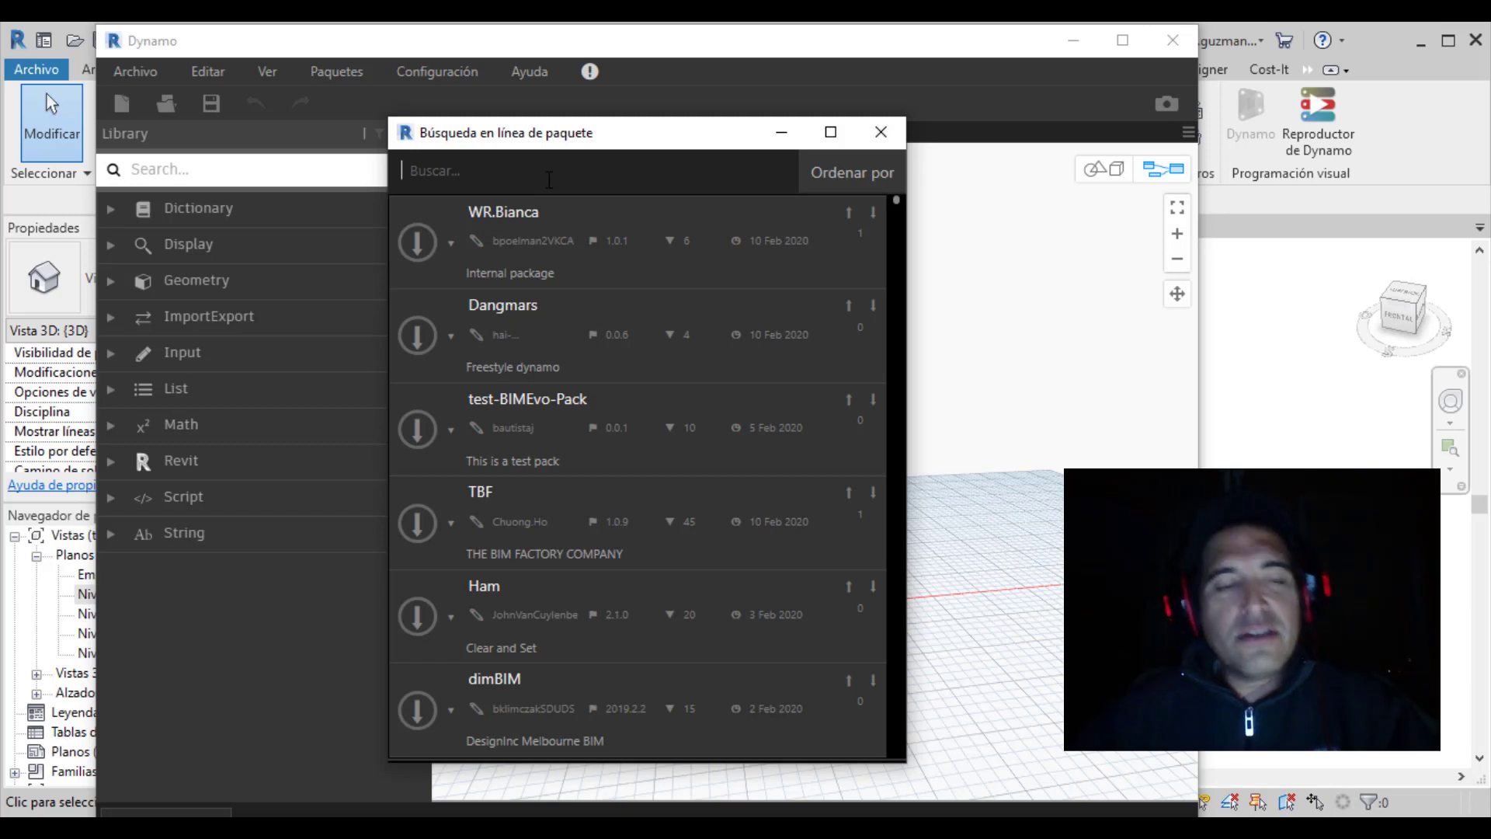
type("a")
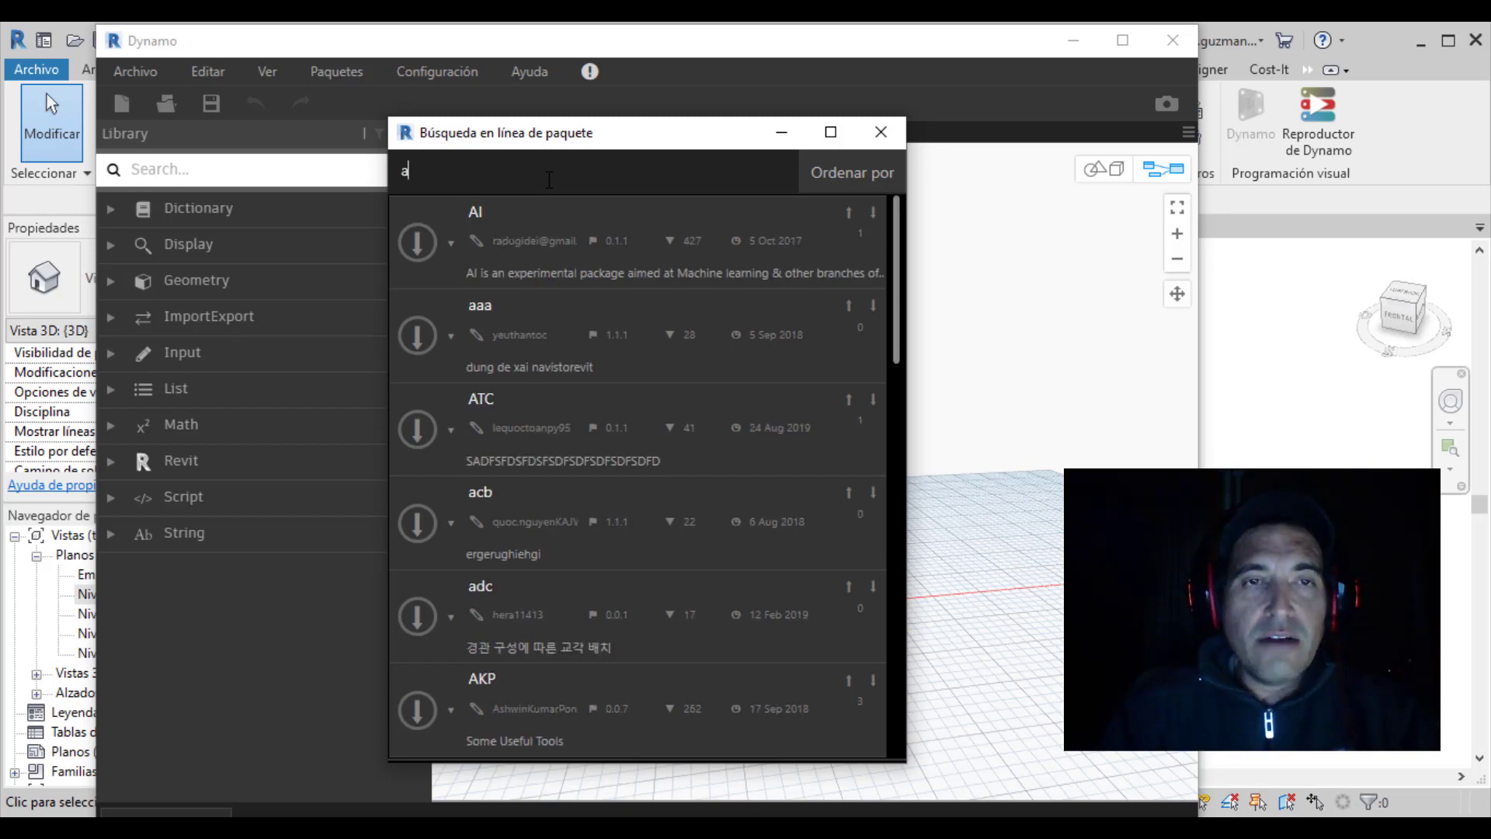
type("utoi")
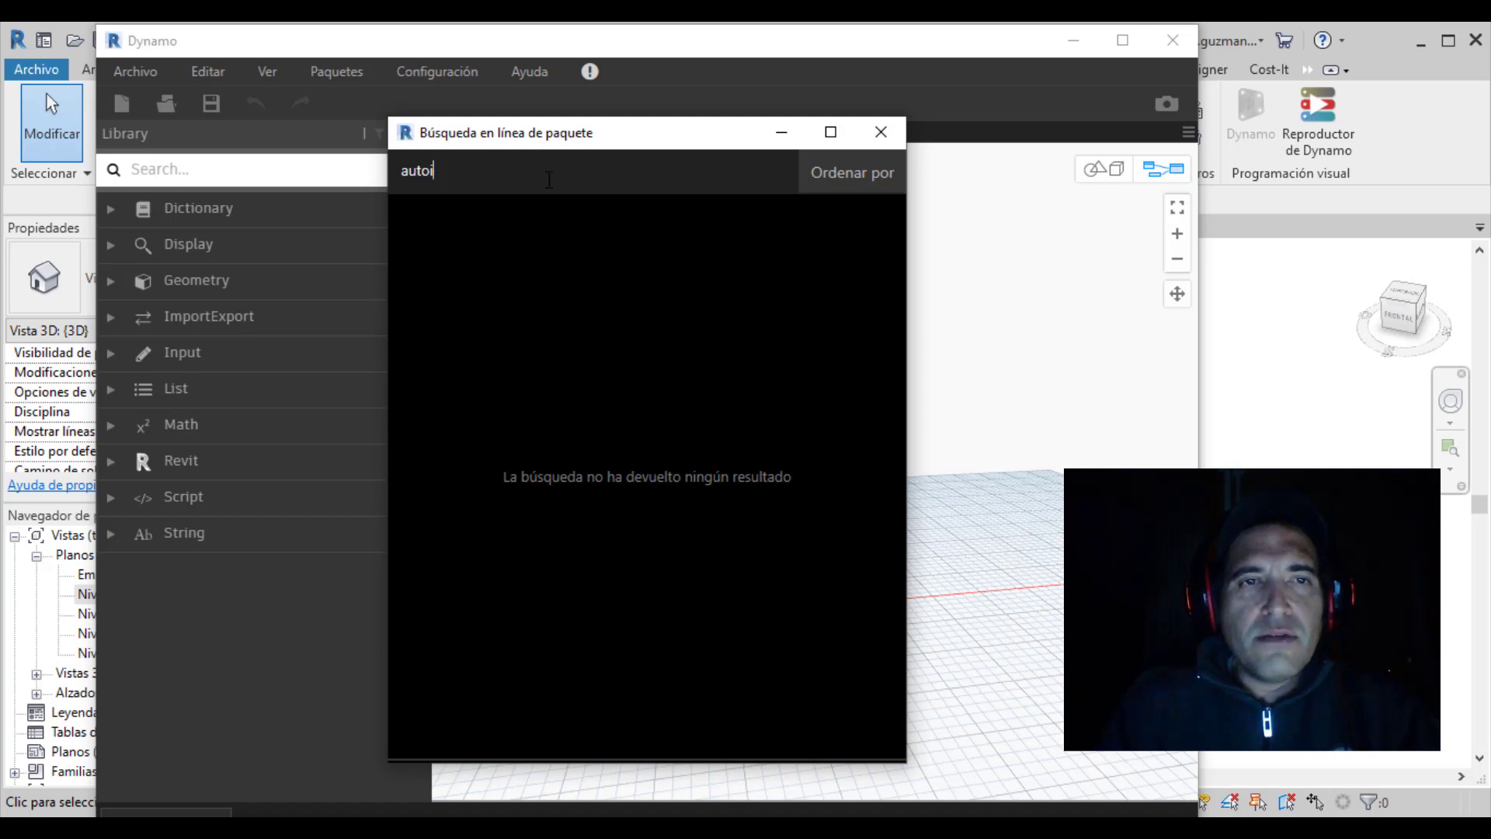
key("BackSpace")
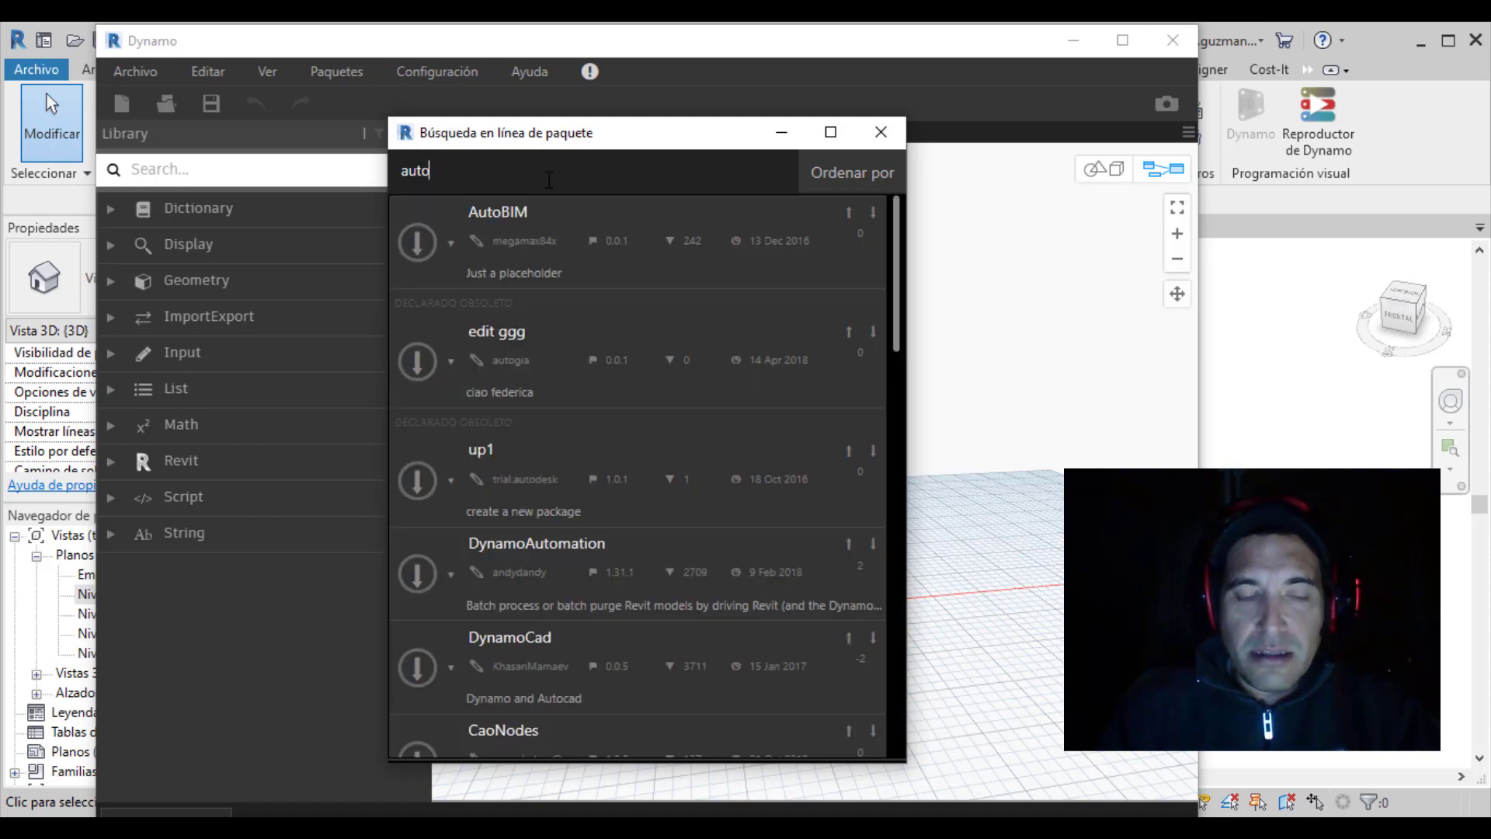
type("desk")
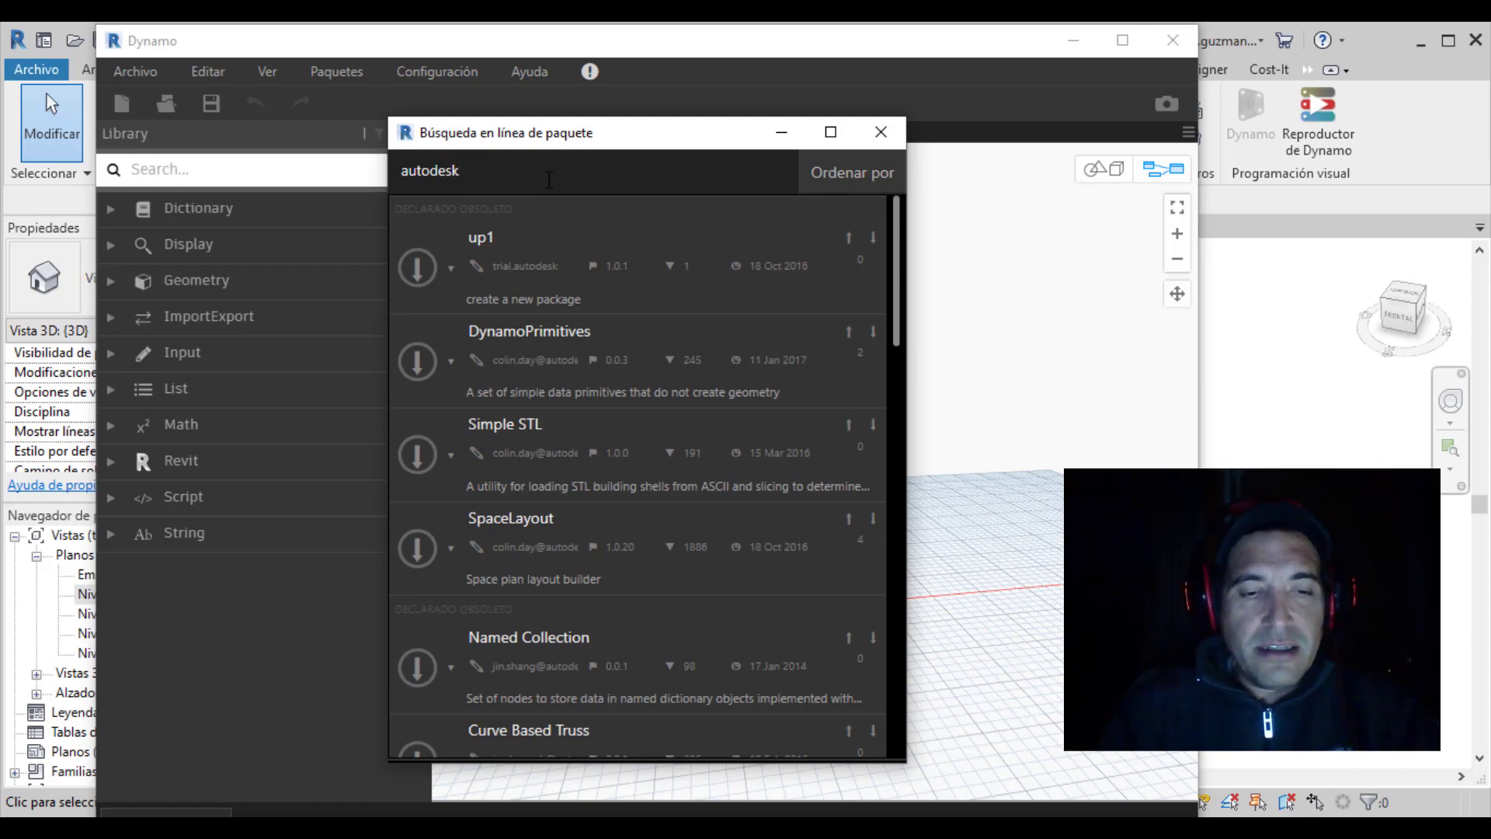
type(" s")
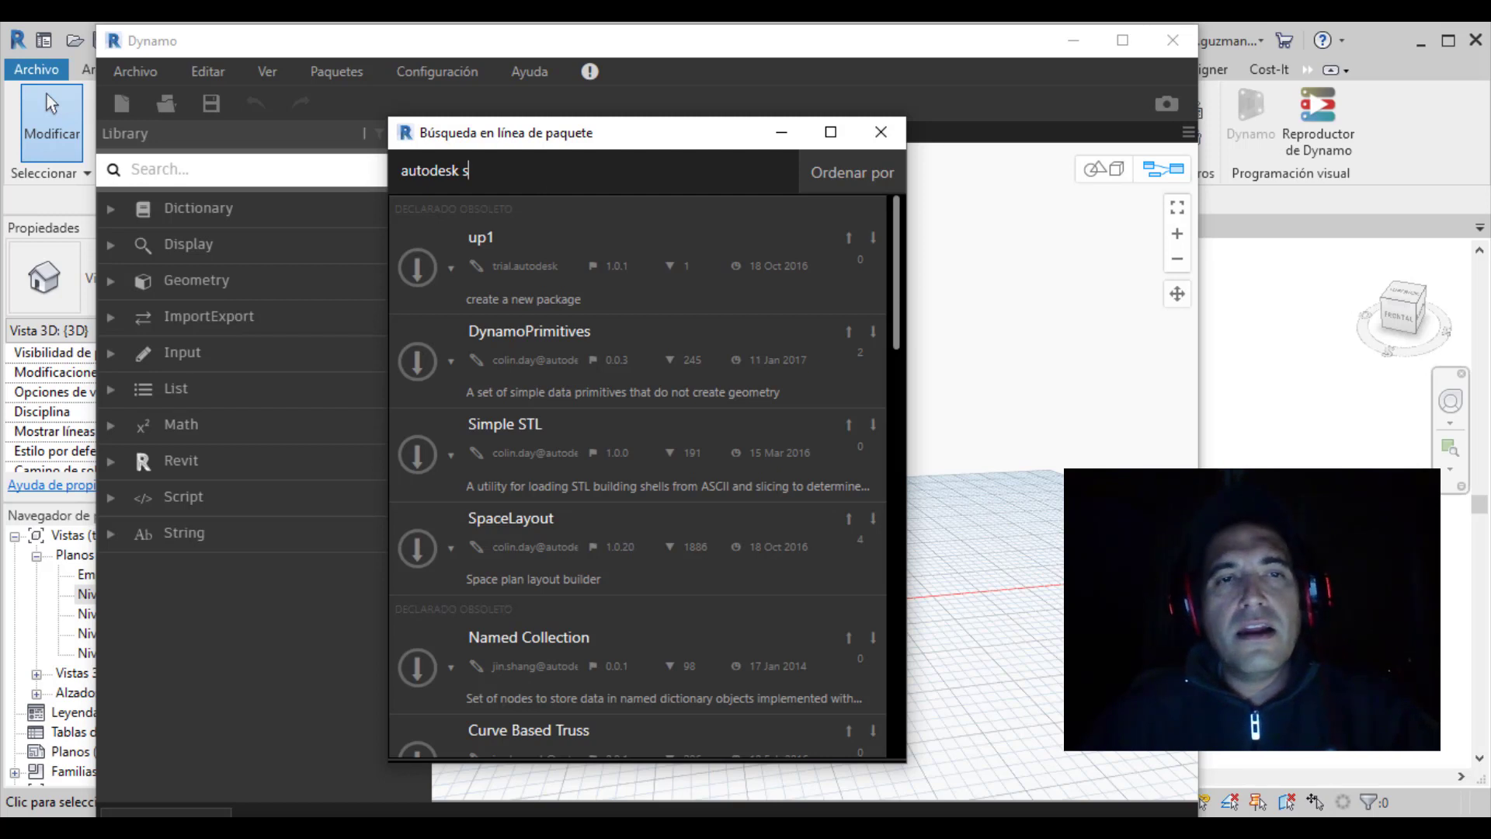
type("te")
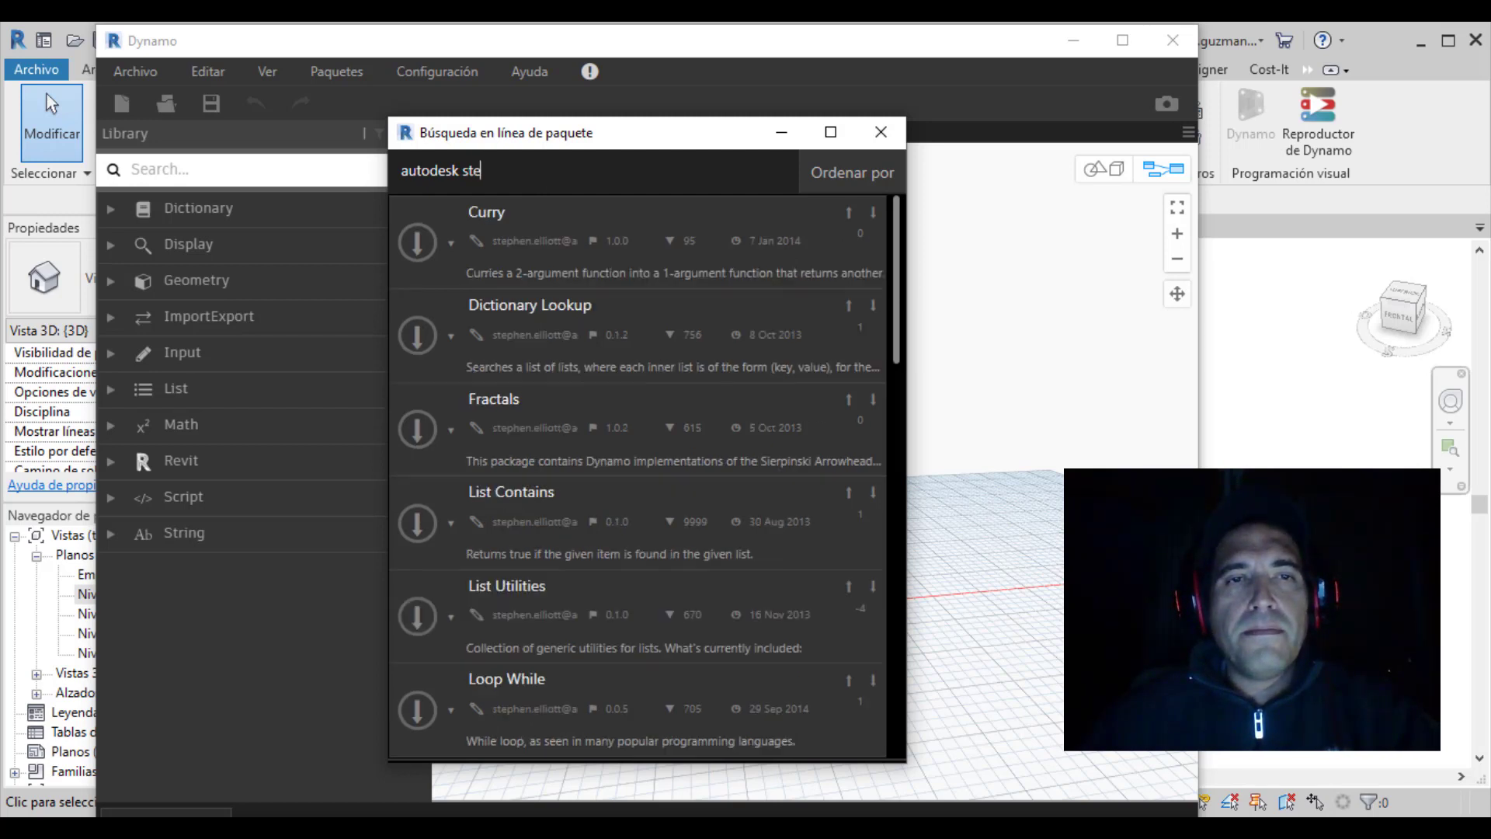
type("e")
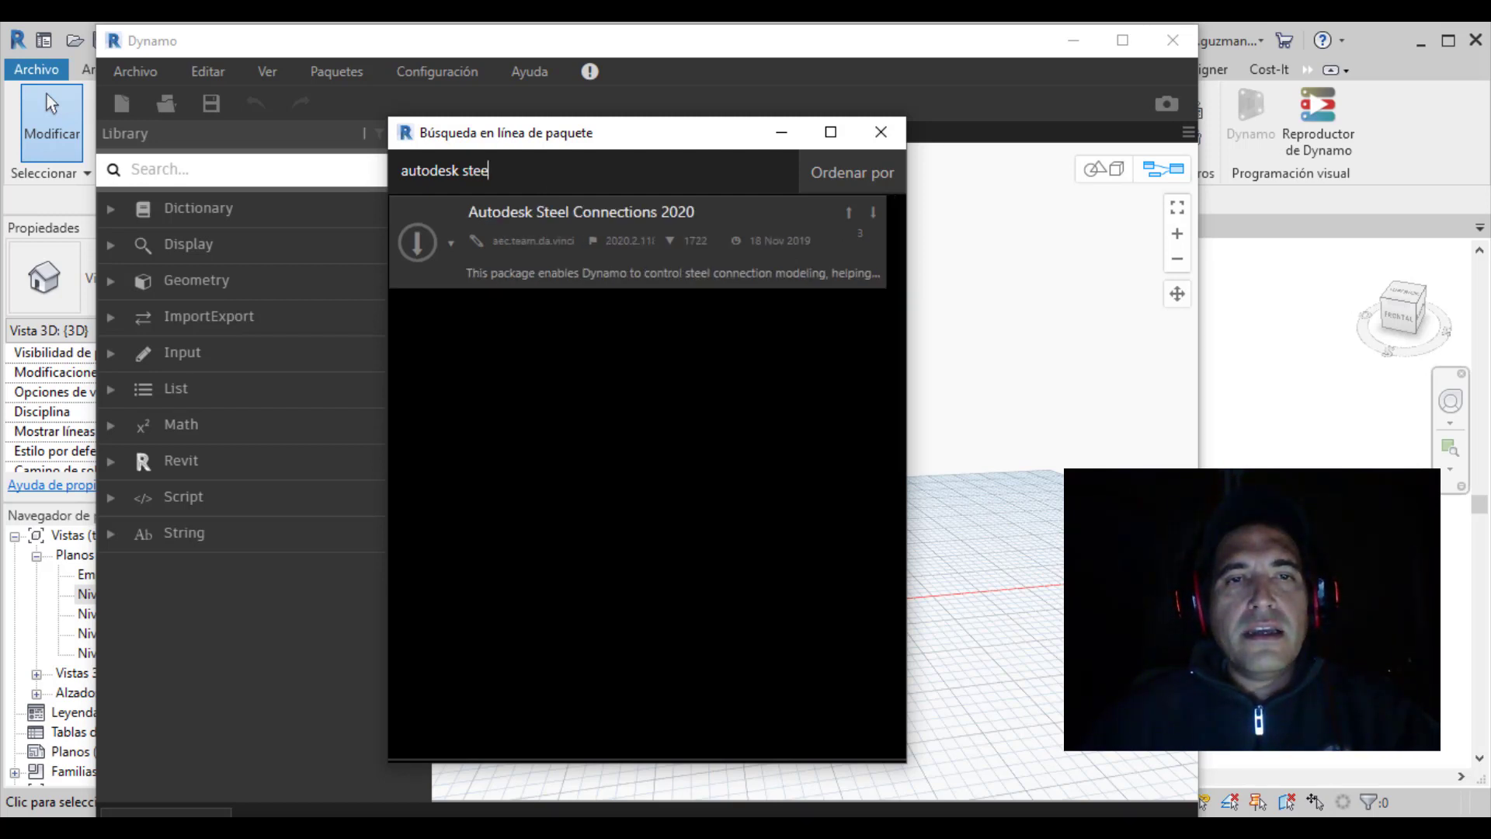
type("l")
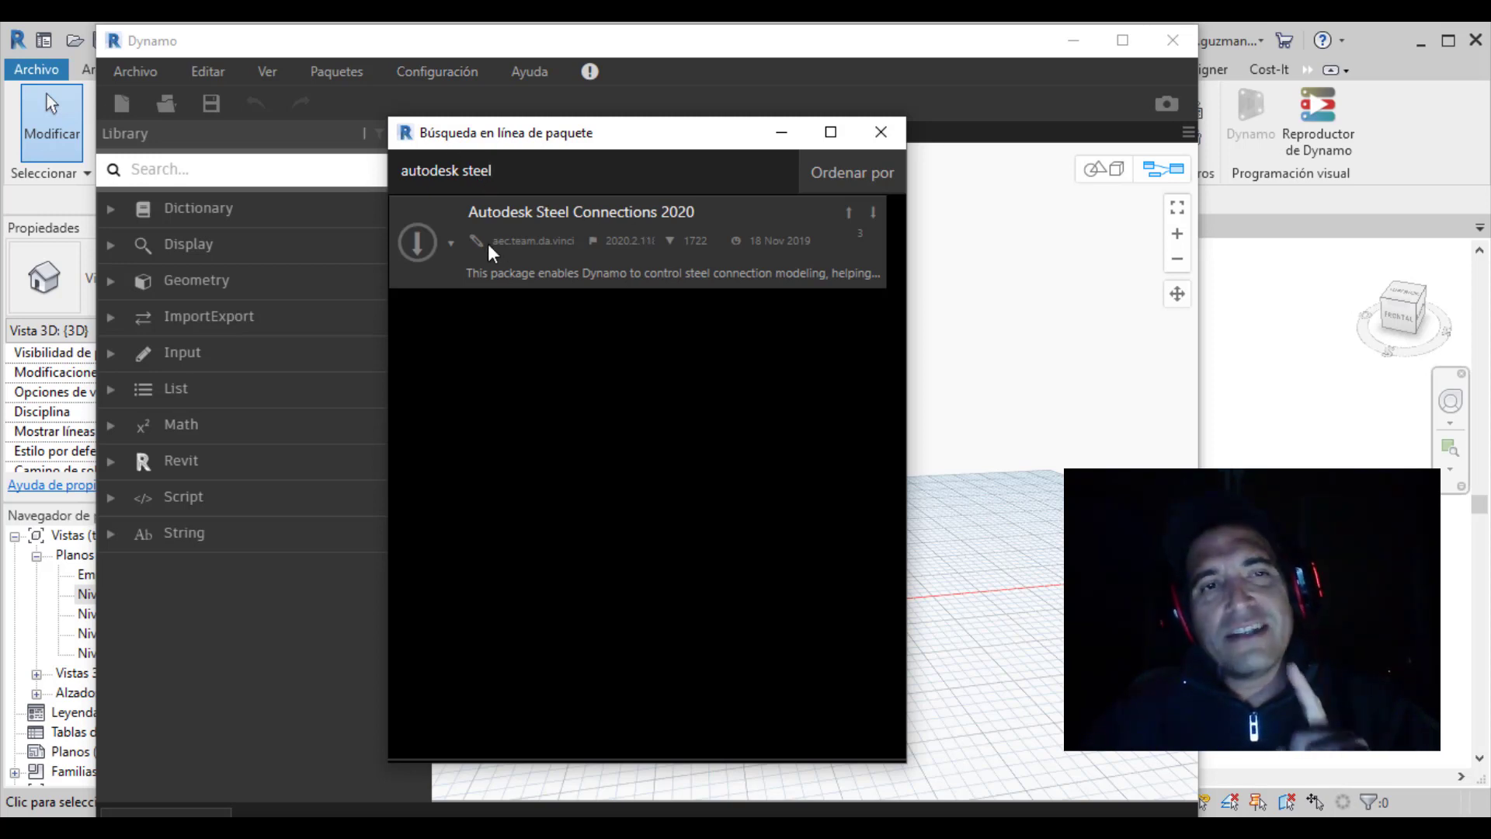
Install Autodesk Steel Connections 2020, accepting both confirmations, and move the search window aside.
left_click(417, 240)
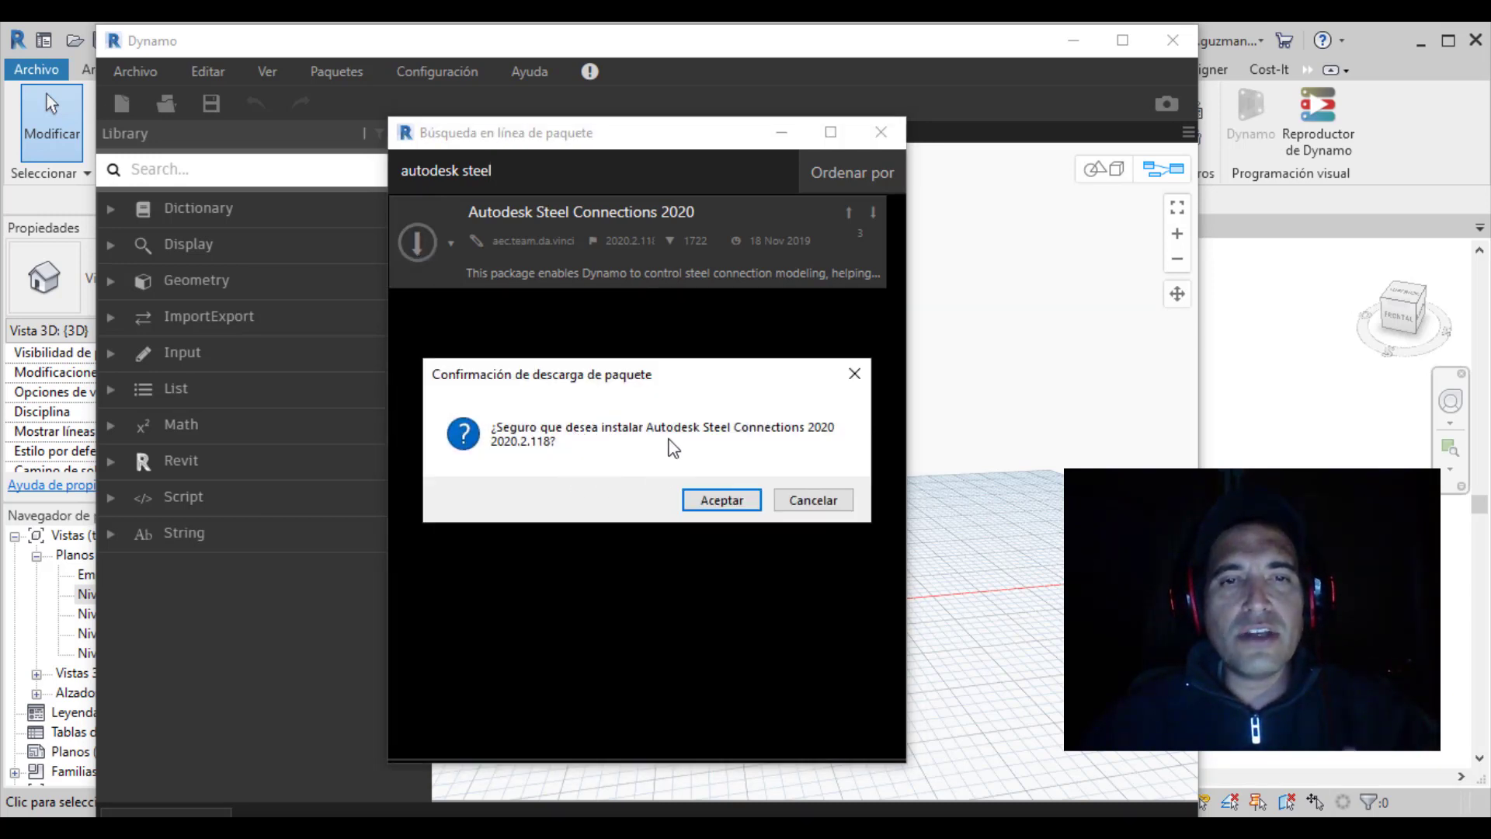
left_click(741, 503)
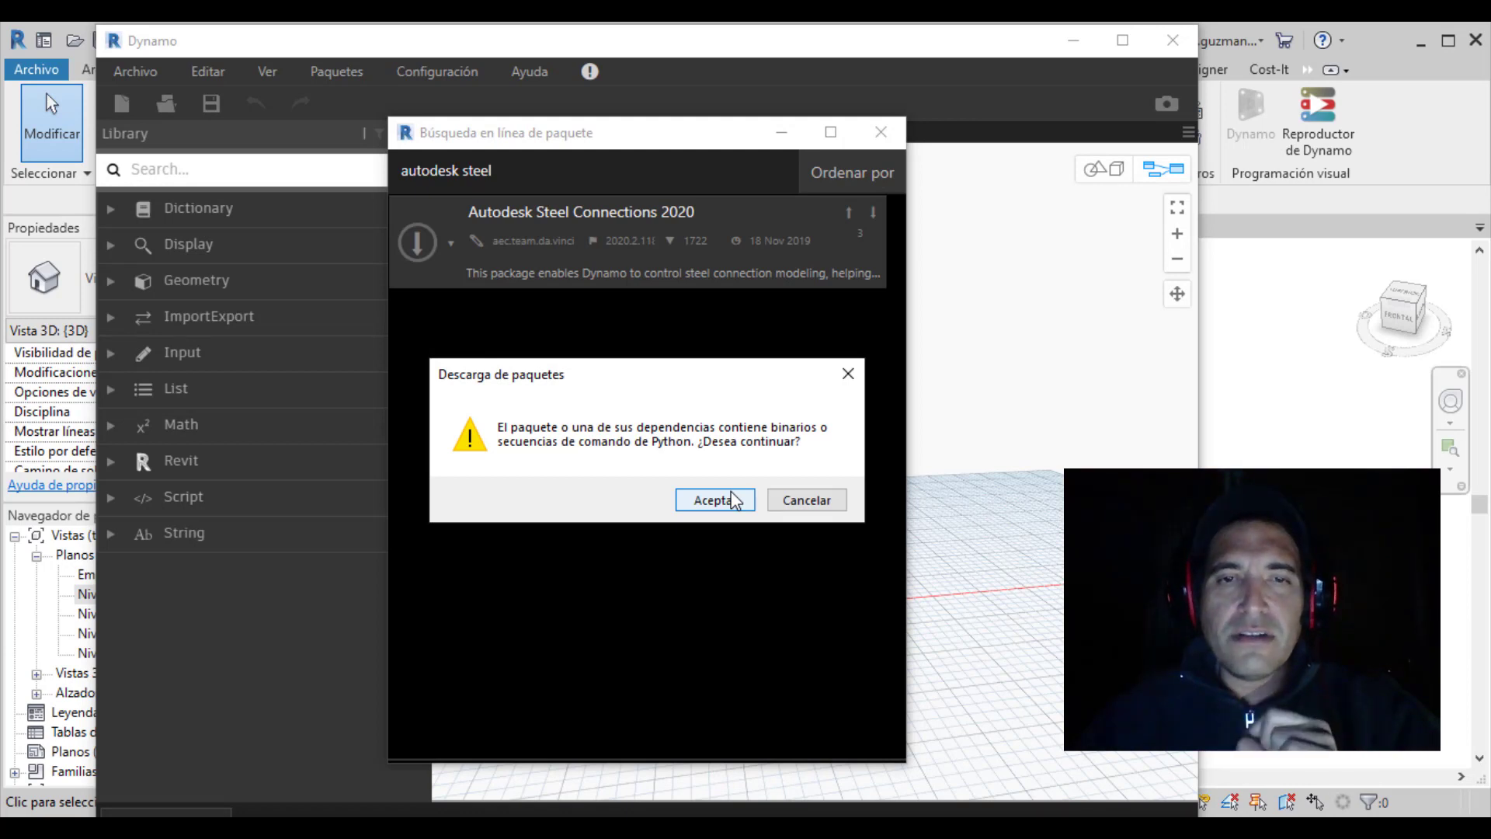
left_click(732, 499)
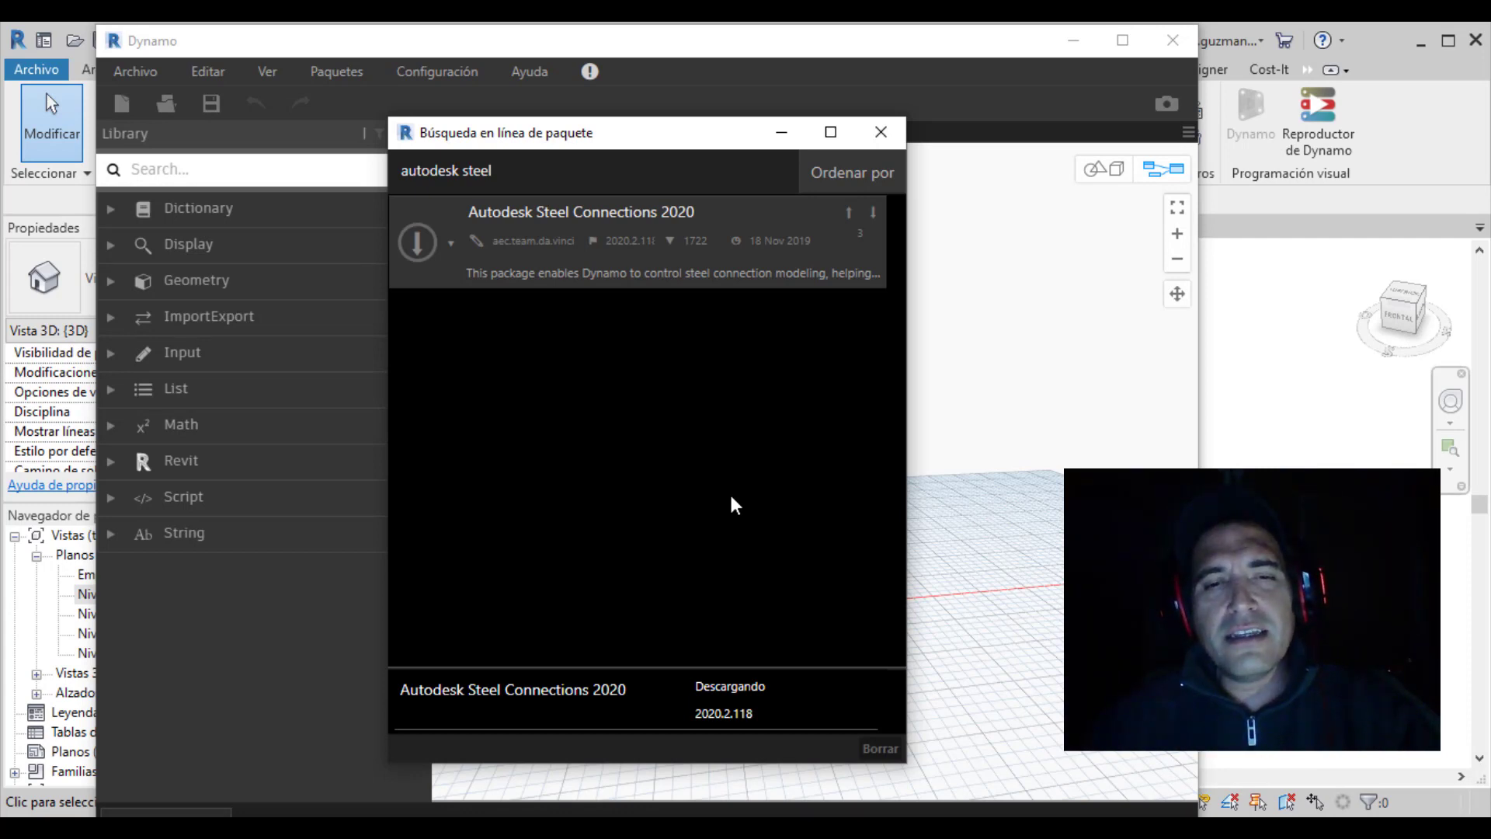
left_click_drag(613, 145, 752, 153)
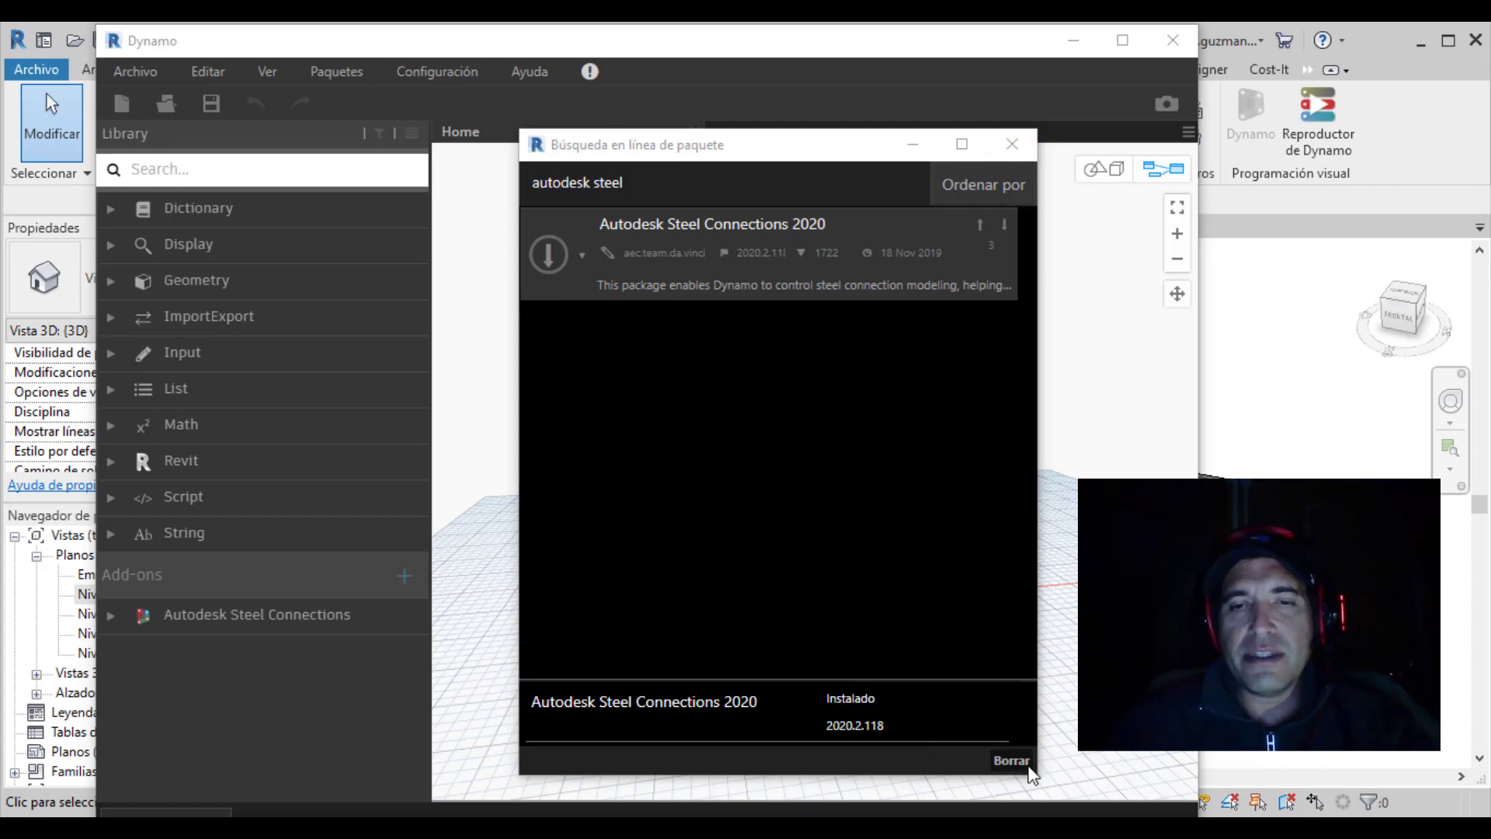
Close the package search and Dynamo, and minimize the Descargas window.
left_click(1017, 142)
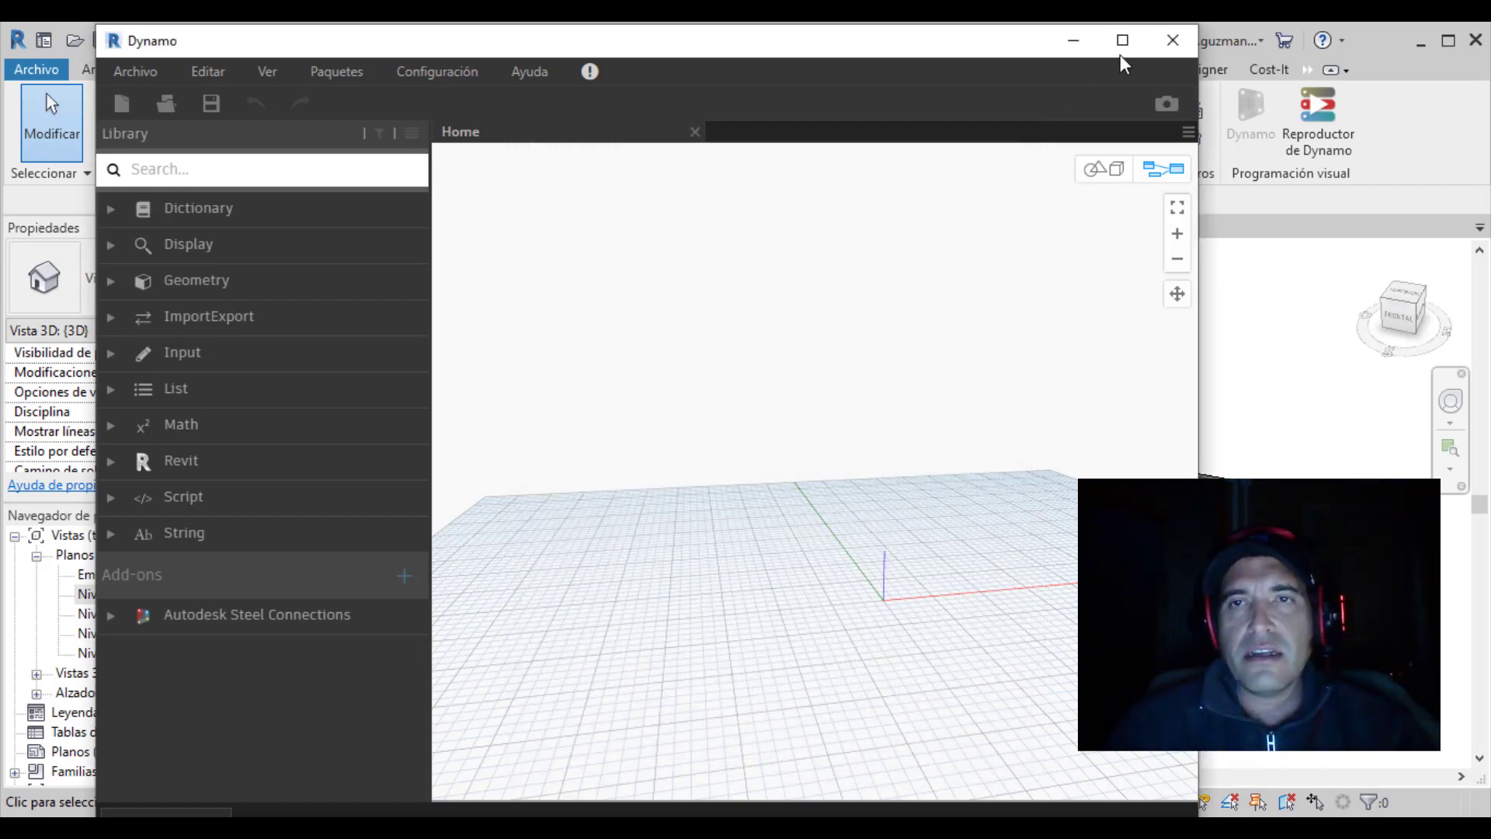
left_click(1169, 48)
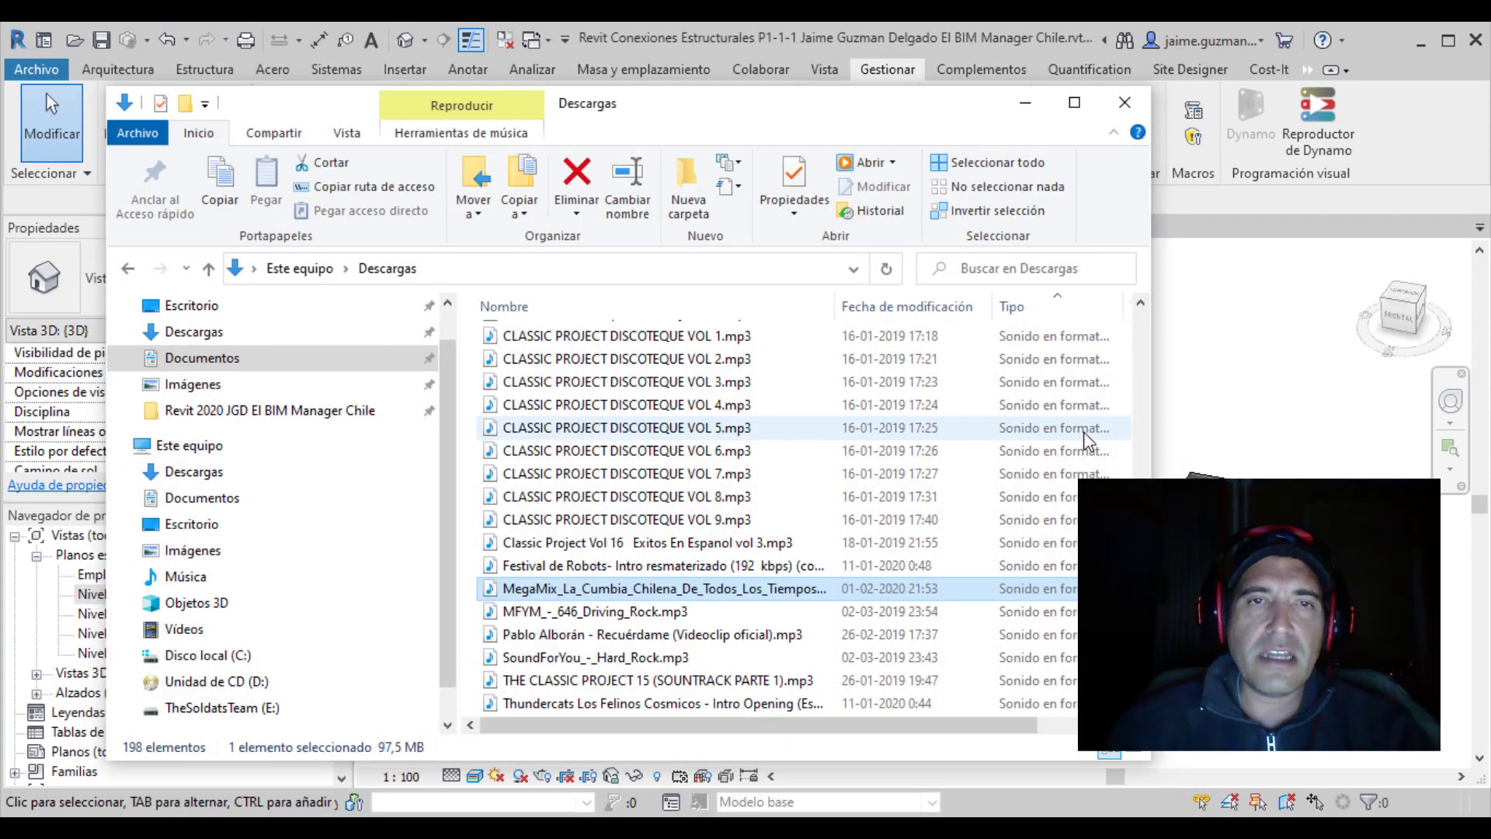
left_click(1022, 100)
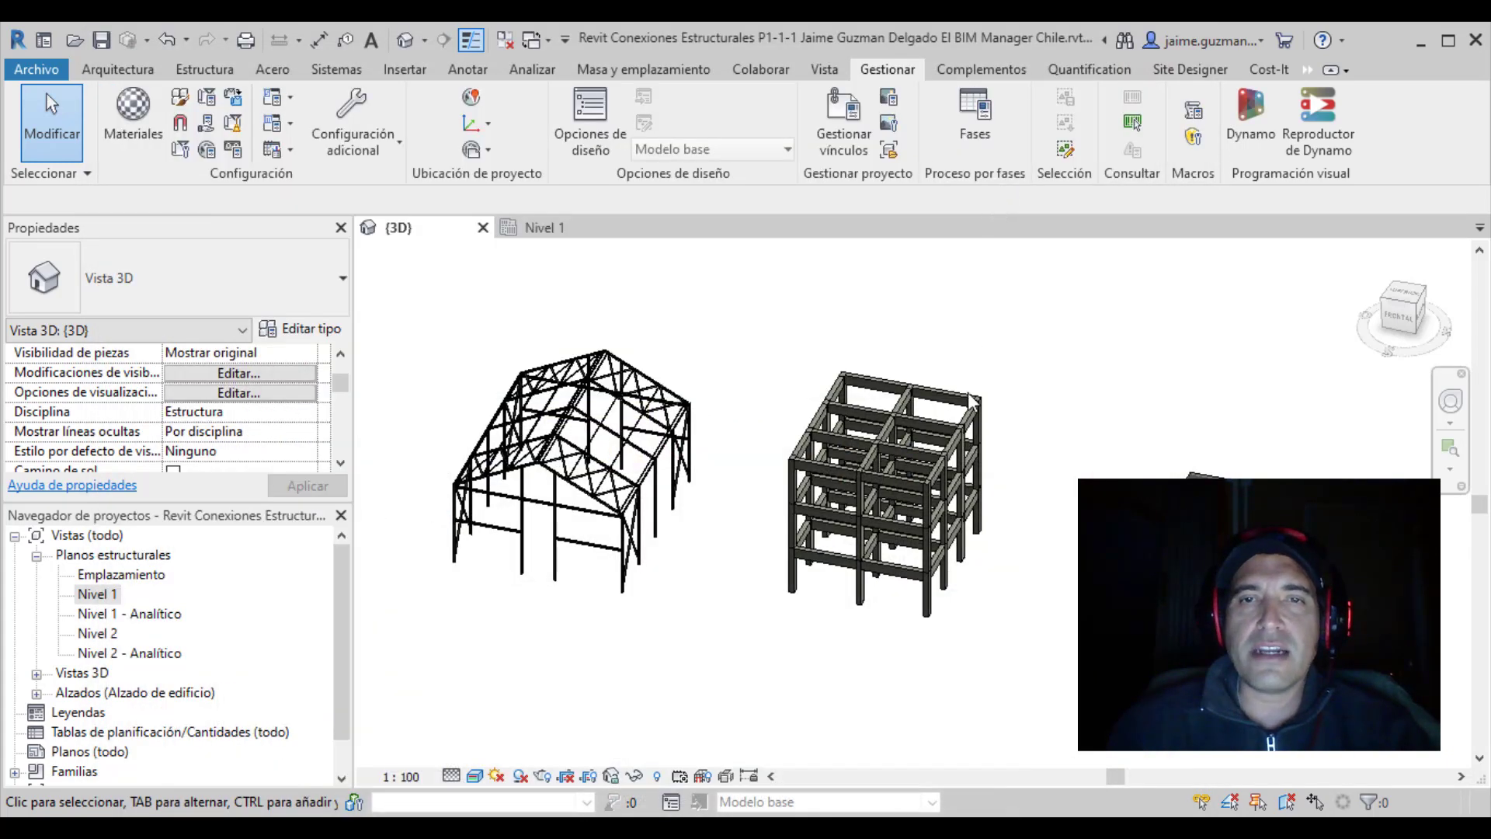
Zoom and pan the 3D view to frame both structural models.
scroll(994, 609, "down", 2)
middle_click_drag(988, 609, 978, 590)
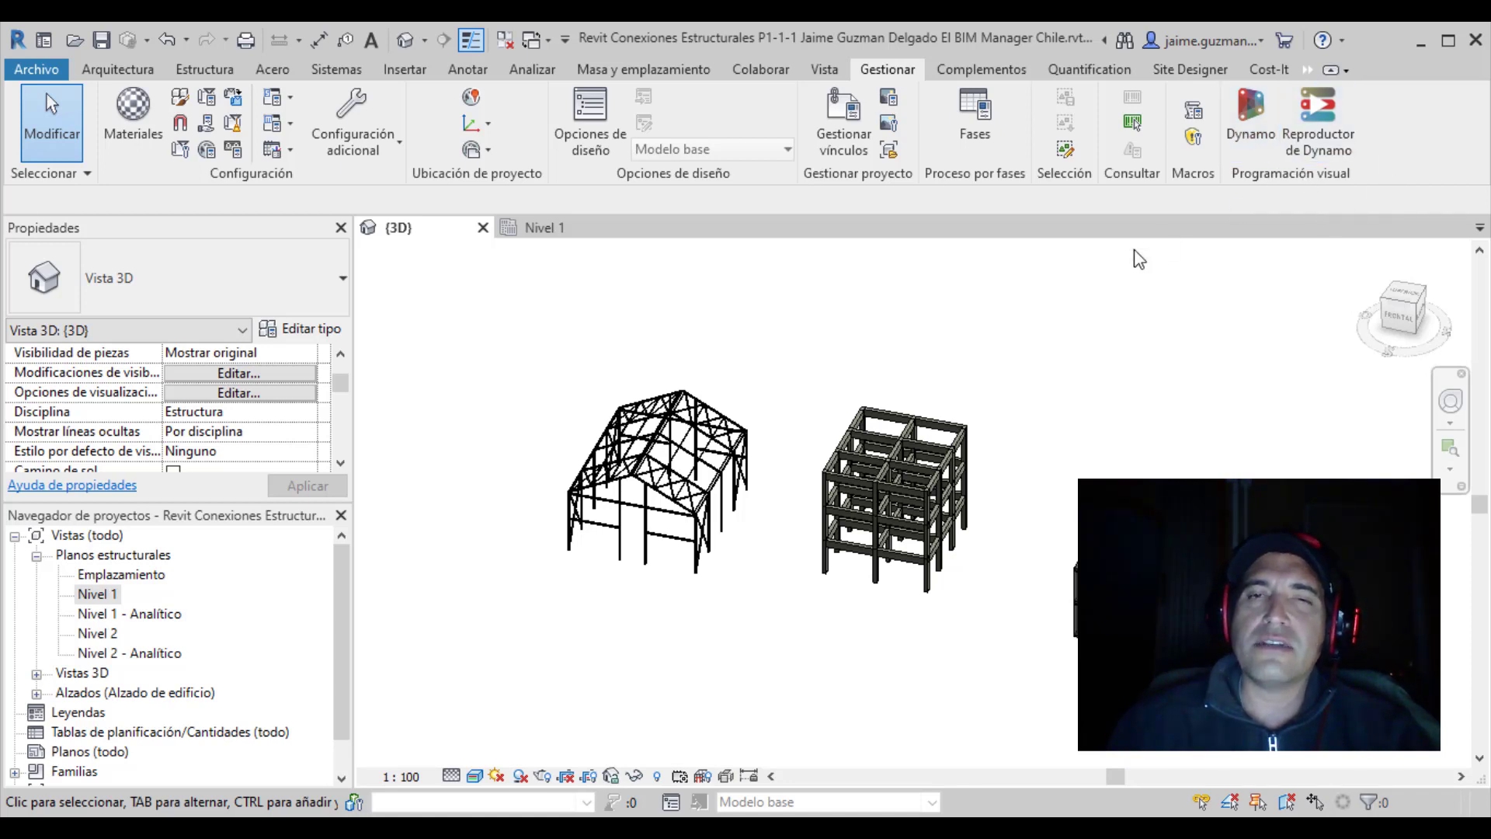
scroll(893, 621, "up", 1)
scroll(914, 654, "up", 2)
mouse_move(913, 654)
middle_mouse_down()
mouse_move(871, 670)
mouse_move(636, 610)
middle_mouse_up()
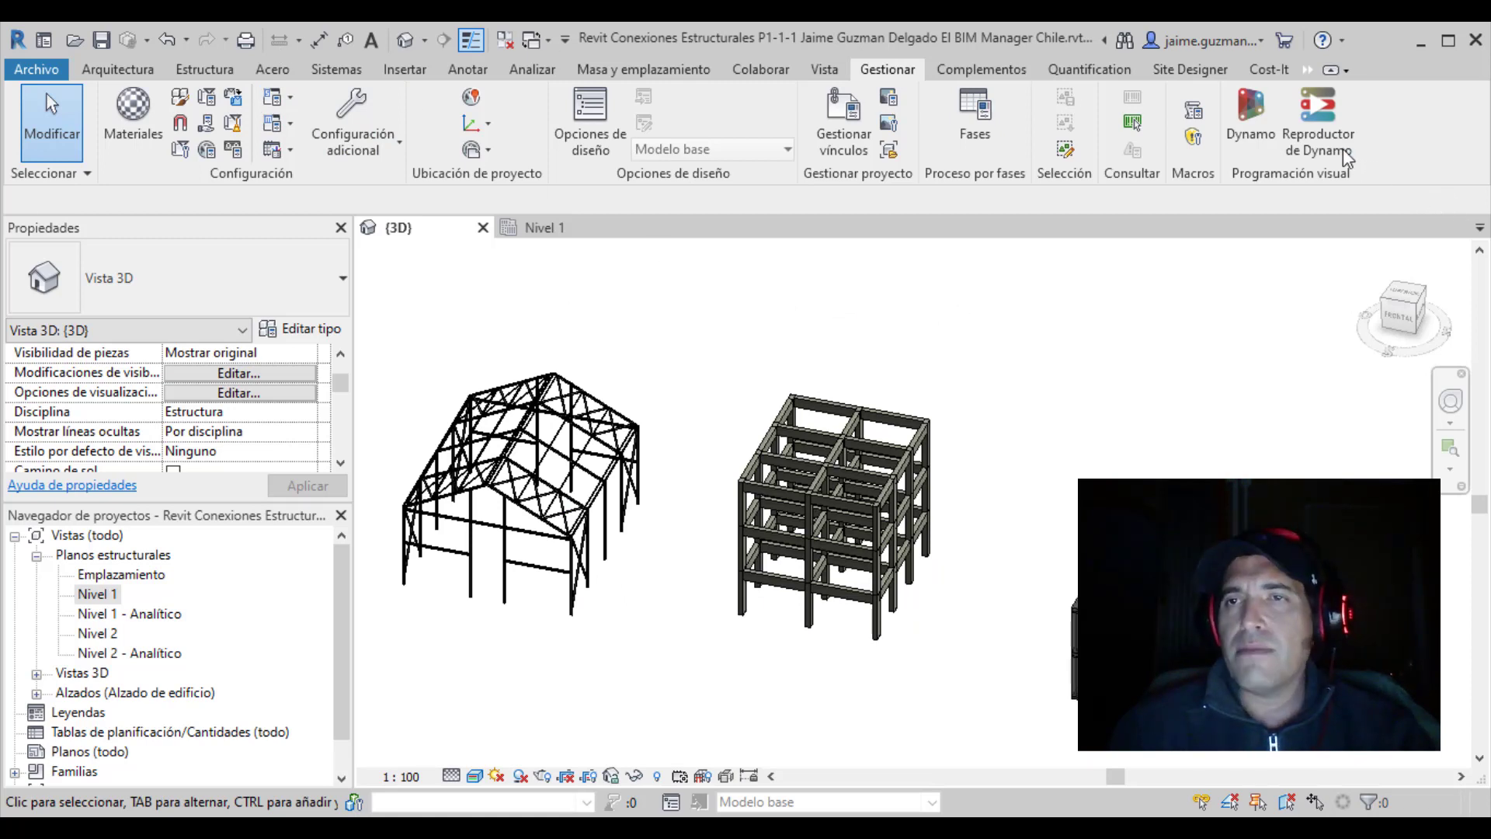
Open Reproductor de Dynamo and its folder browser, moving and enlarging the dialog.
left_click(1317, 140)
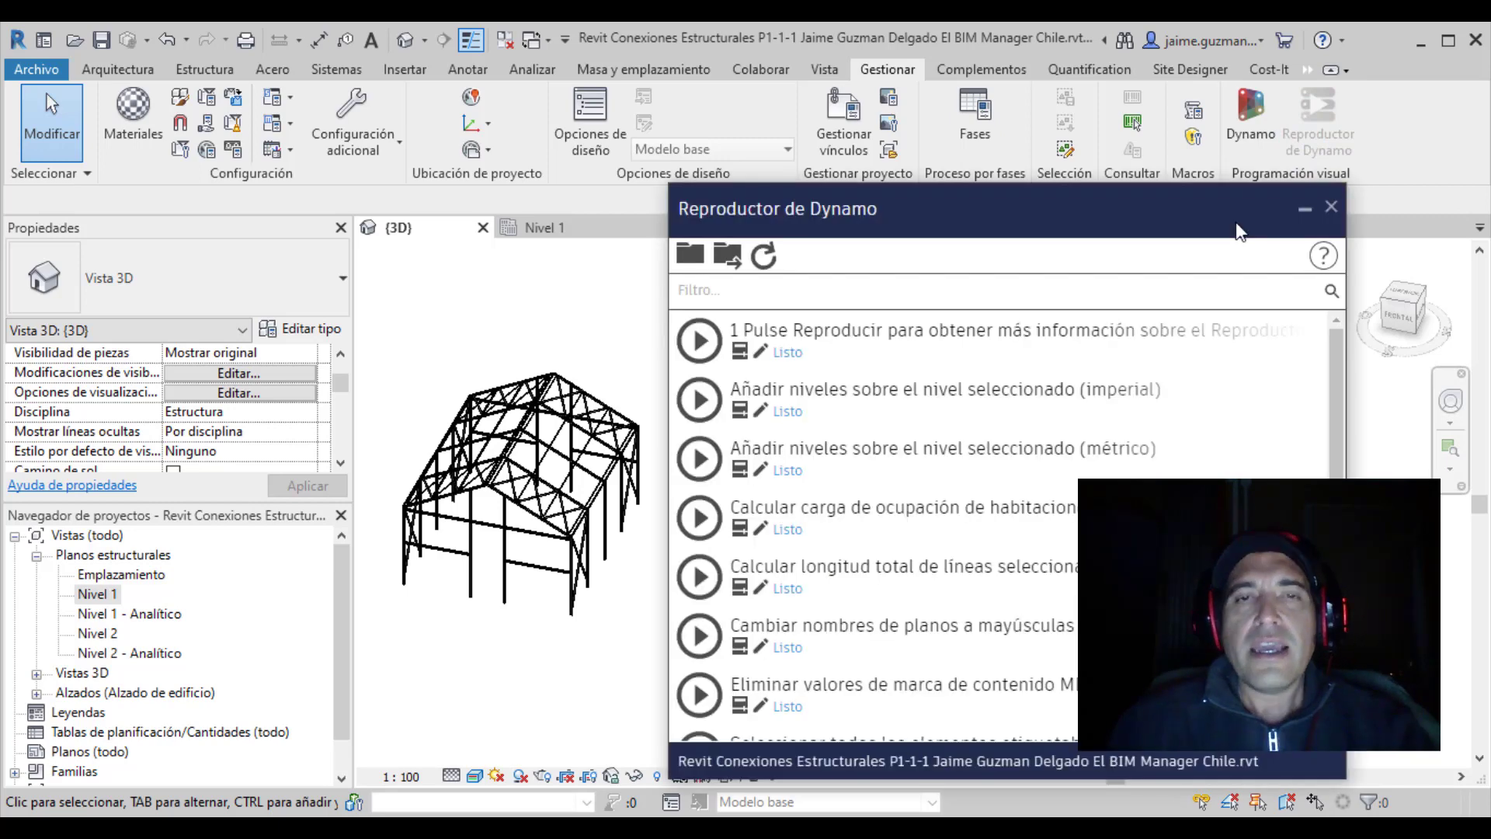
left_click(690, 254)
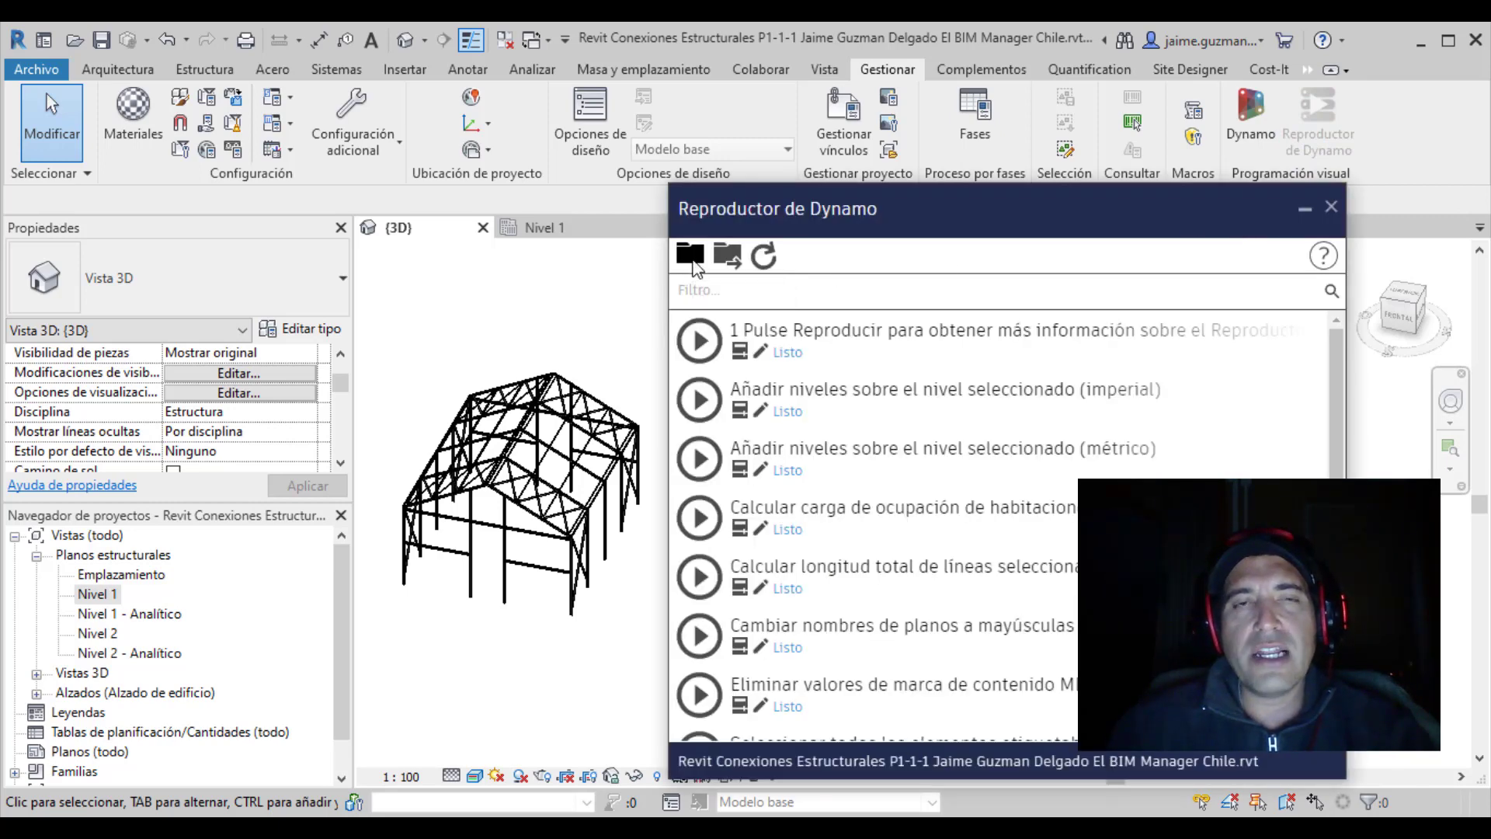
left_click(690, 256)
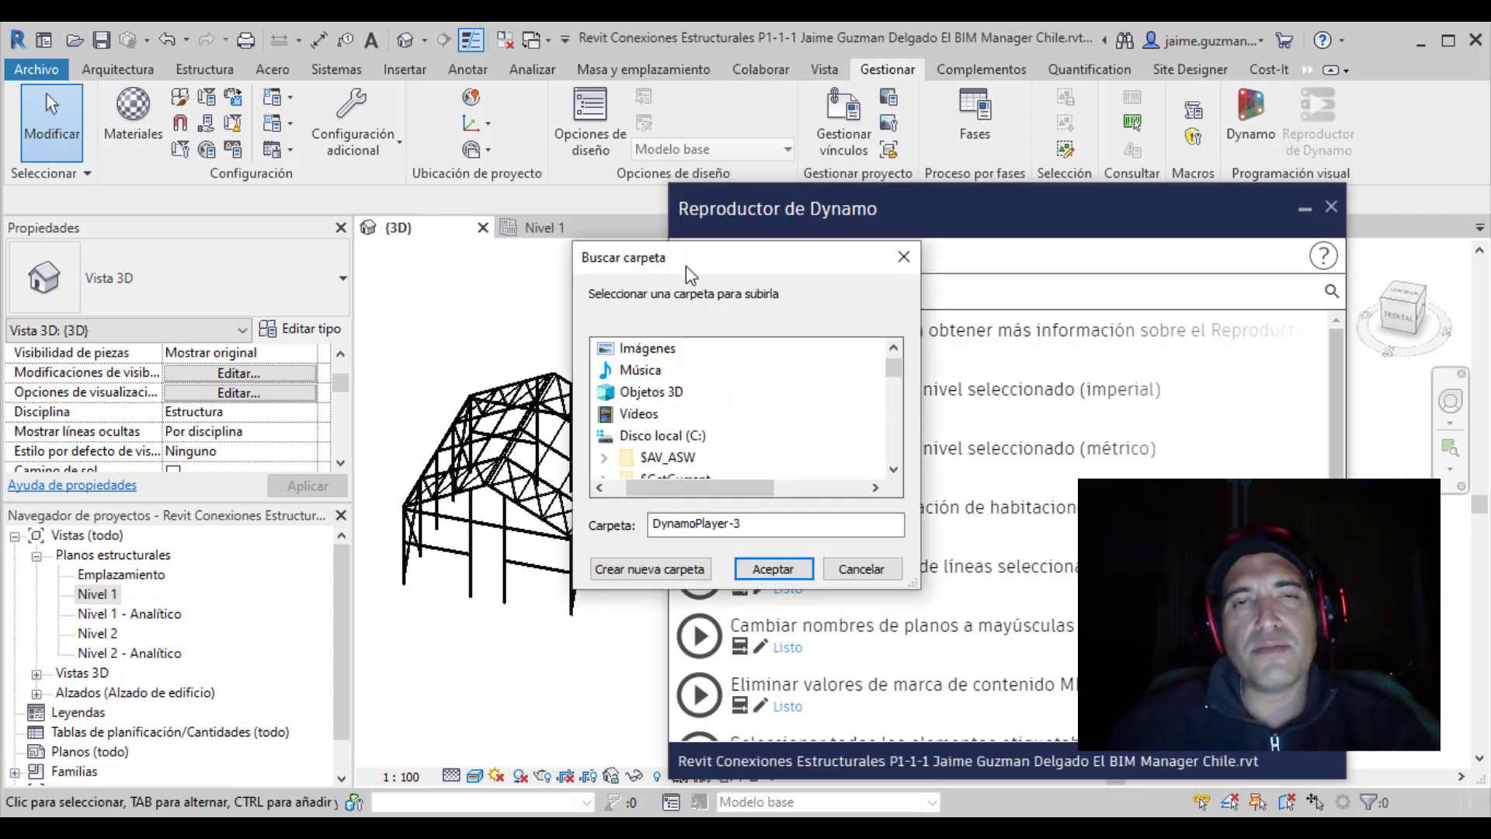
left_click_drag(692, 261, 651, 169)
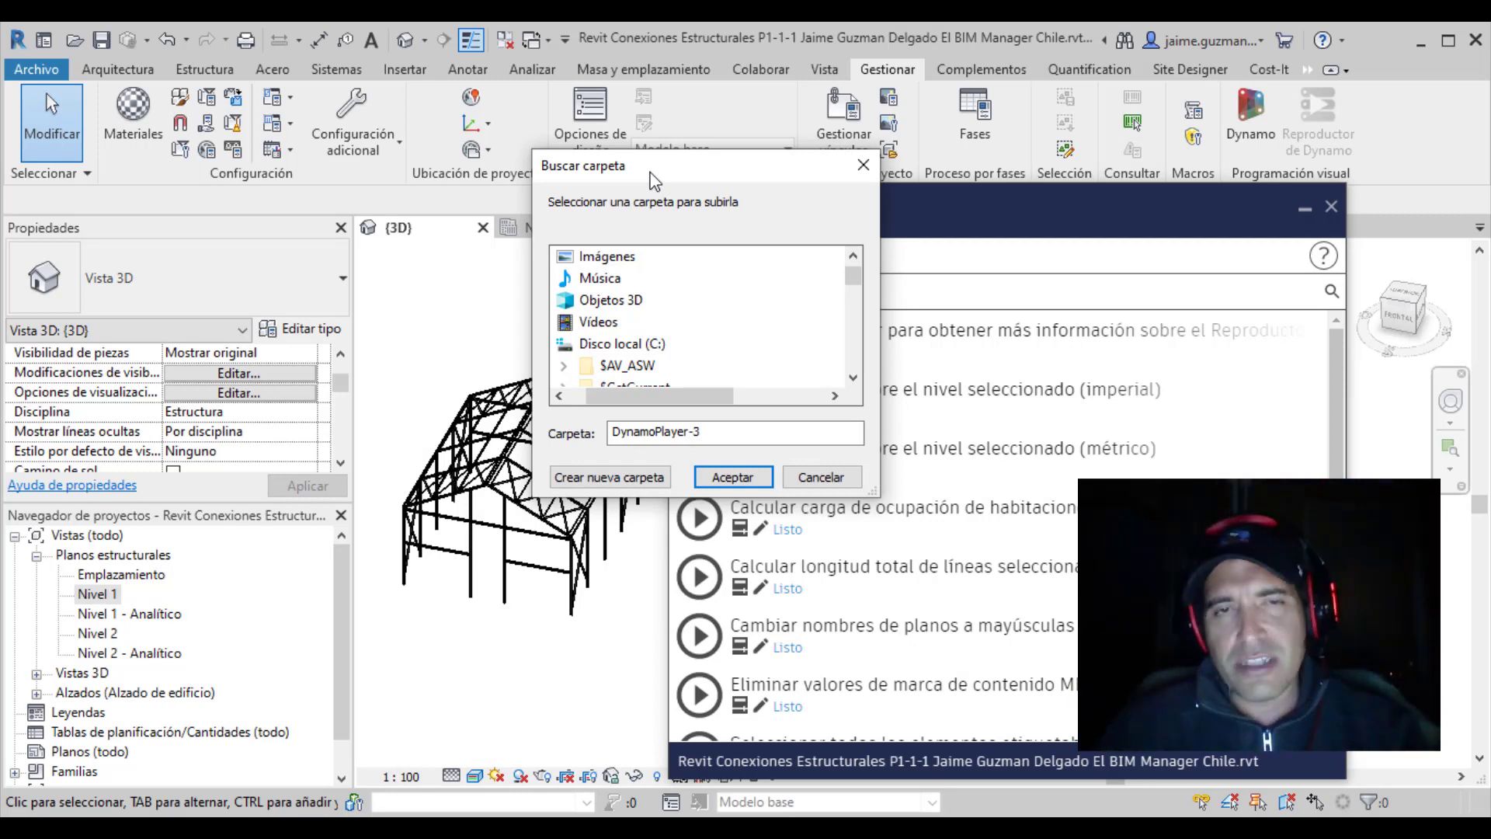
left_click_drag(873, 491, 1050, 610)
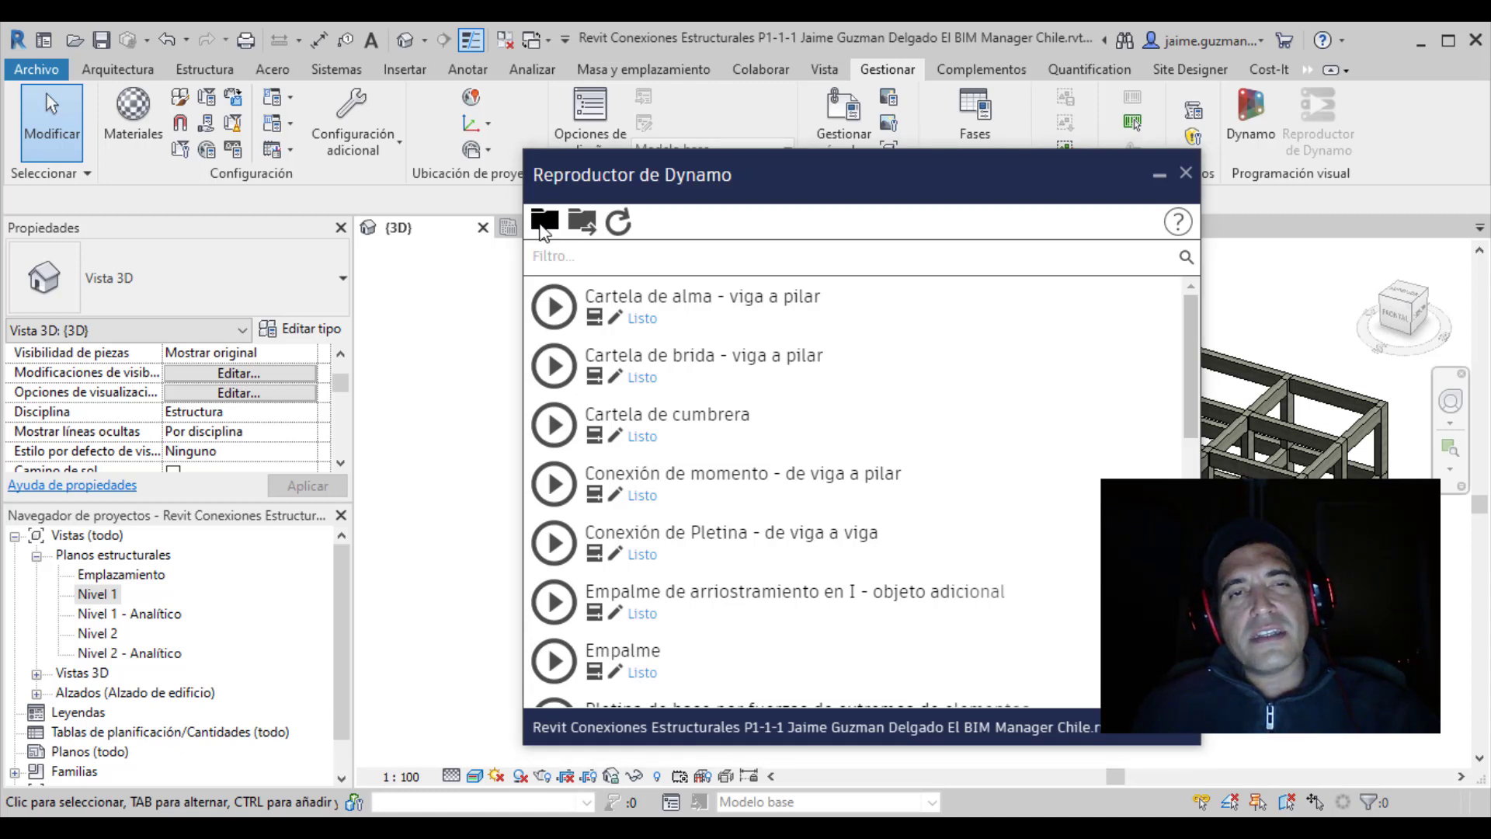
Reopen the Buscar carpeta dialog and drag it right so the Dynamo Player list shows.
left_click(543, 223)
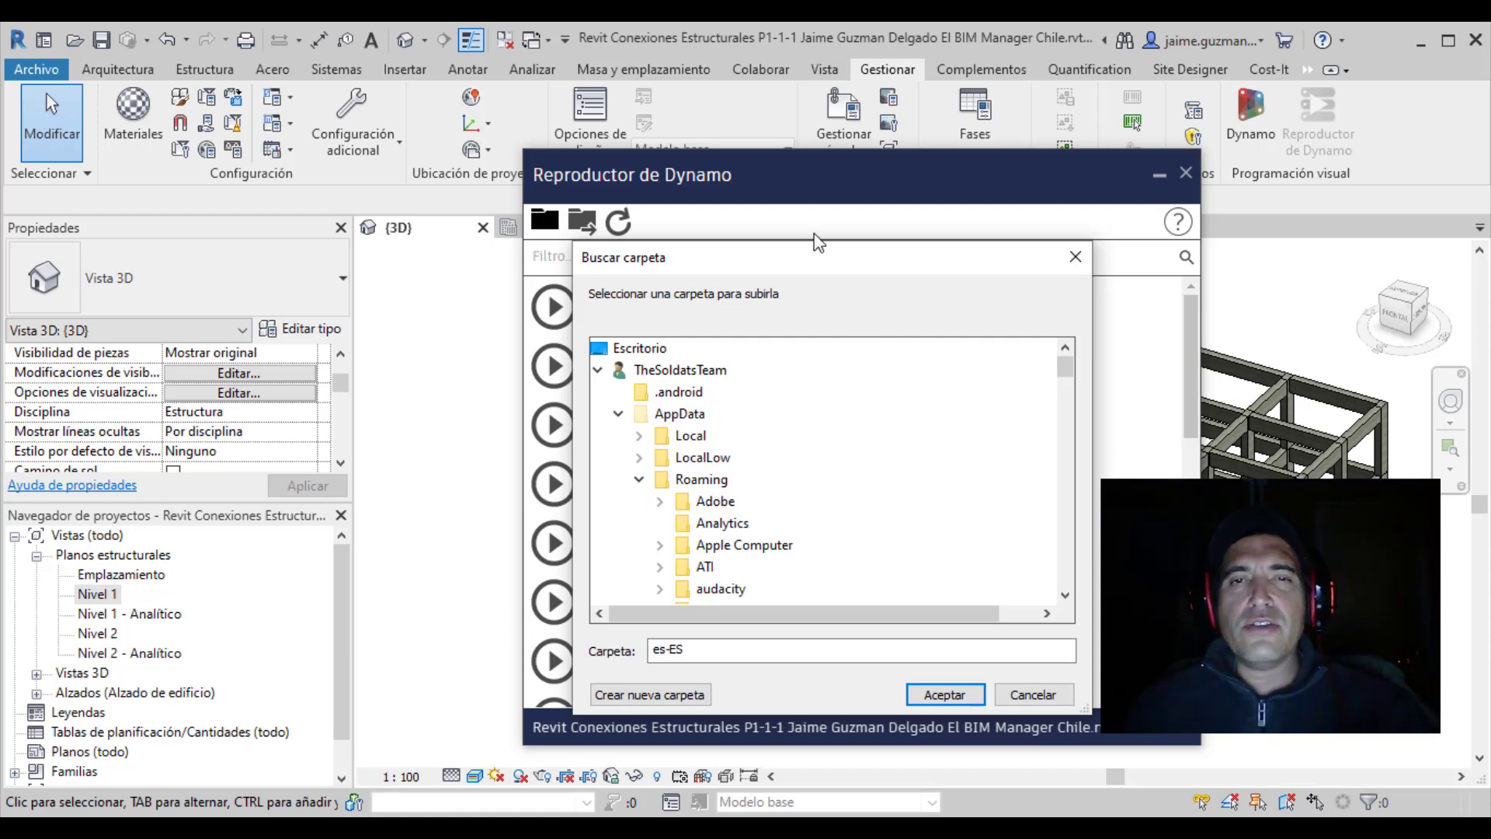
left_click_drag(825, 265, 874, 279)
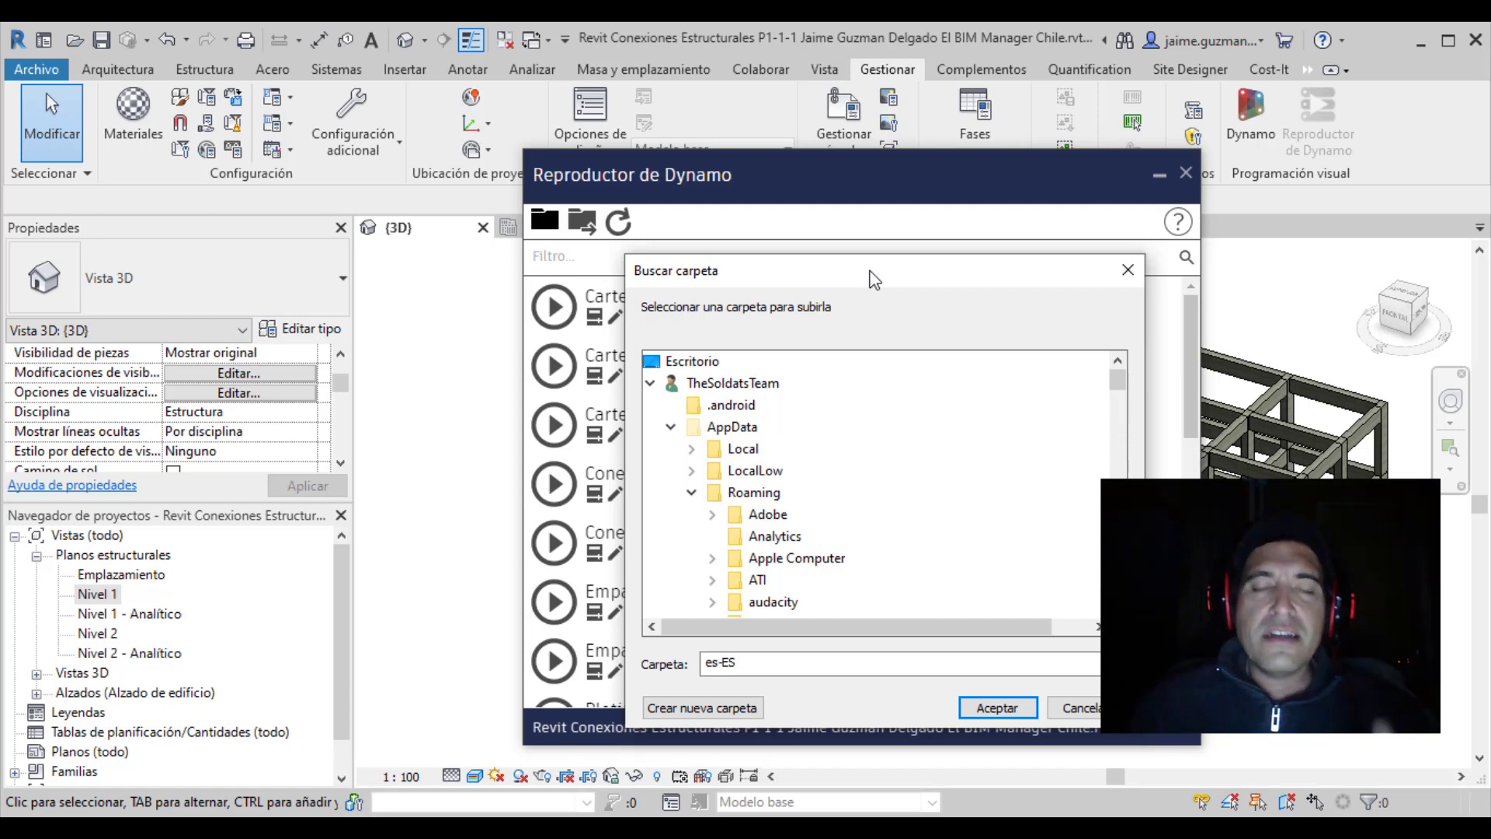
left_click_drag(875, 278, 950, 273)
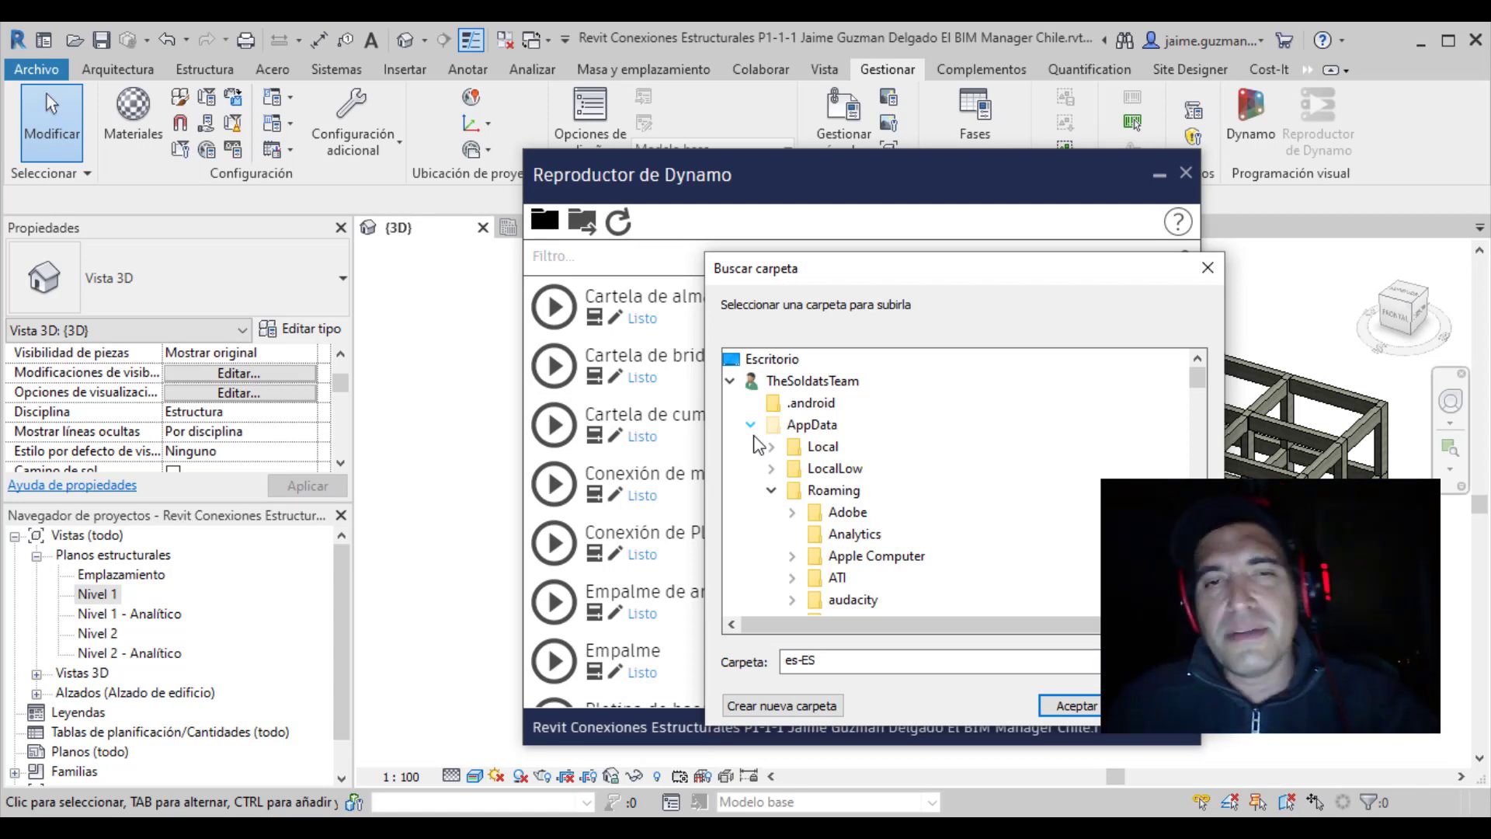
Browse from Este equipo through Disco local (C:) and Usuarios to the user's profile folder.
left_click(801, 382)
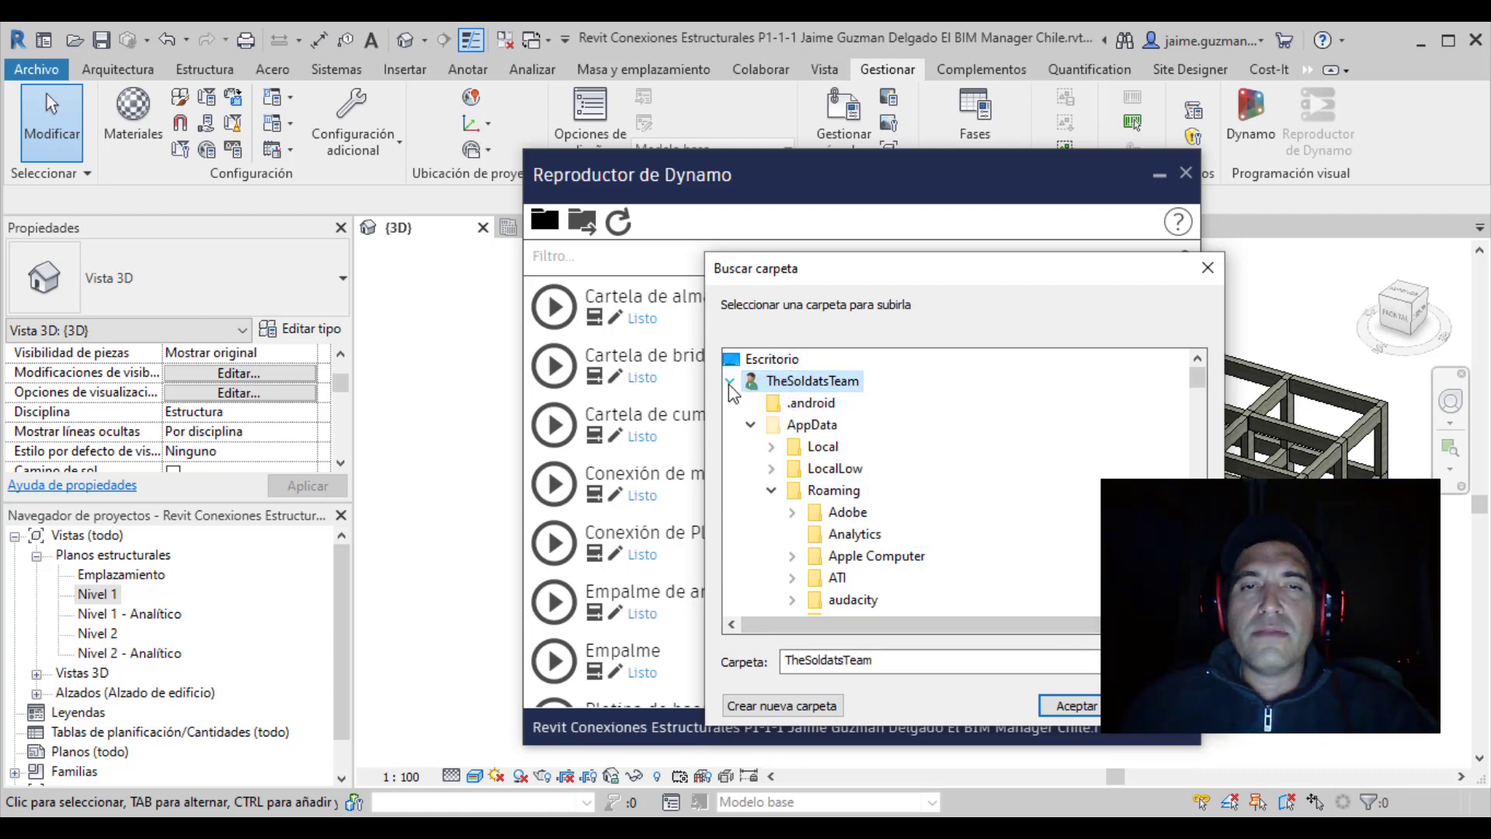
left_click(729, 382)
left_click(800, 402)
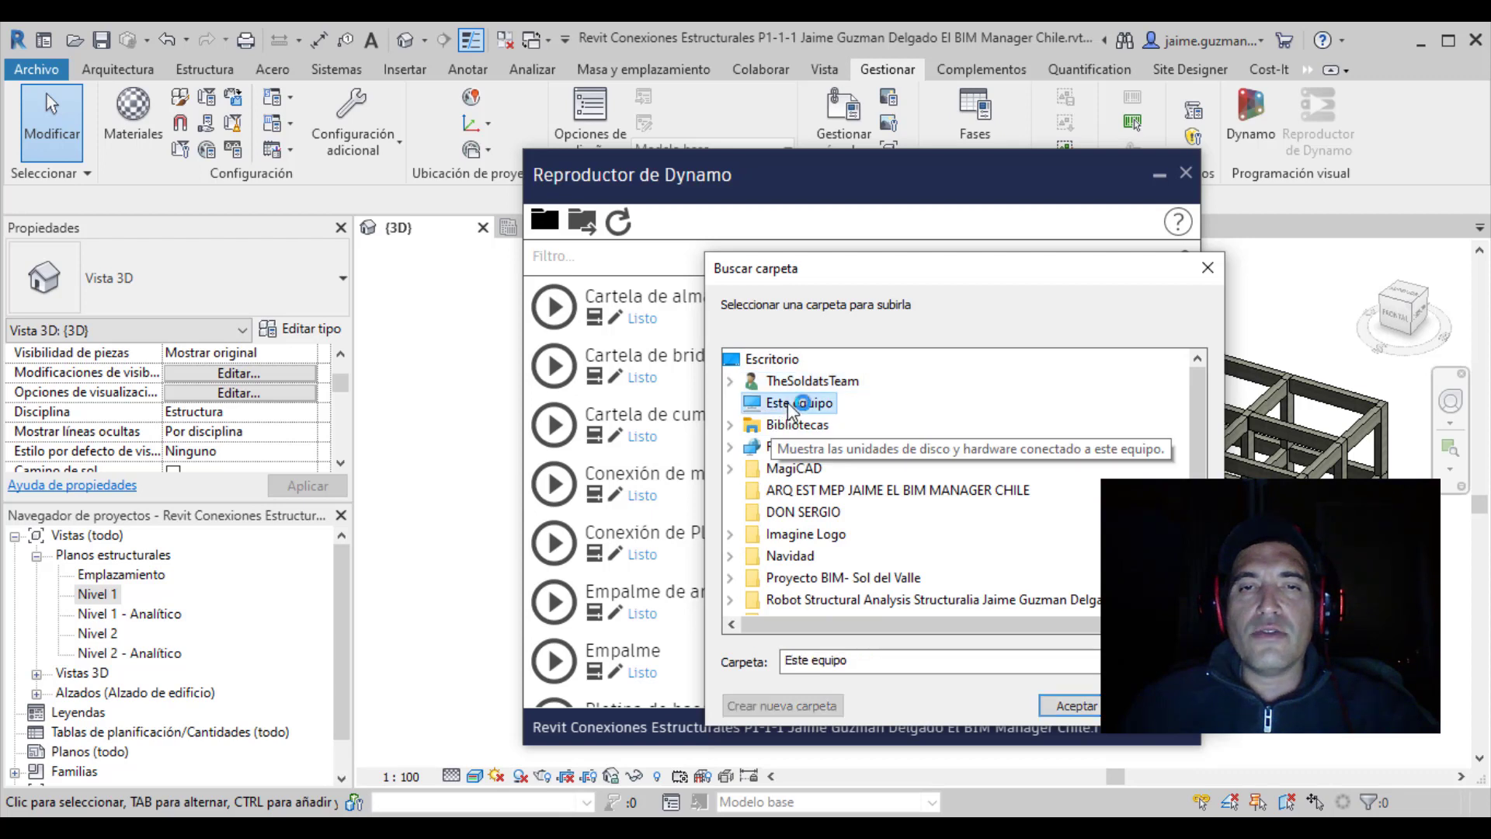
double_click(799, 402)
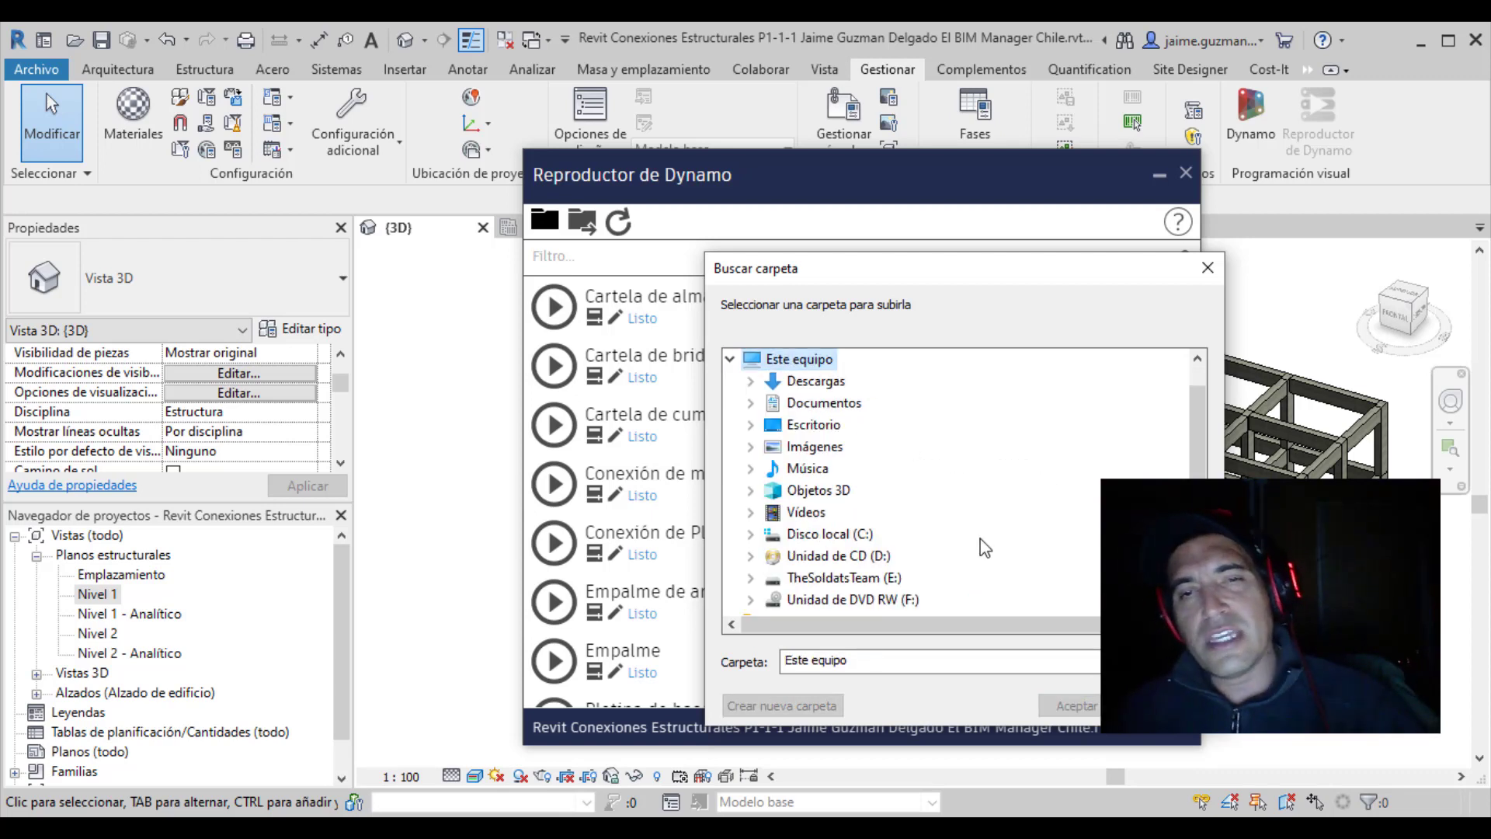
left_click(845, 542)
double_click(845, 542)
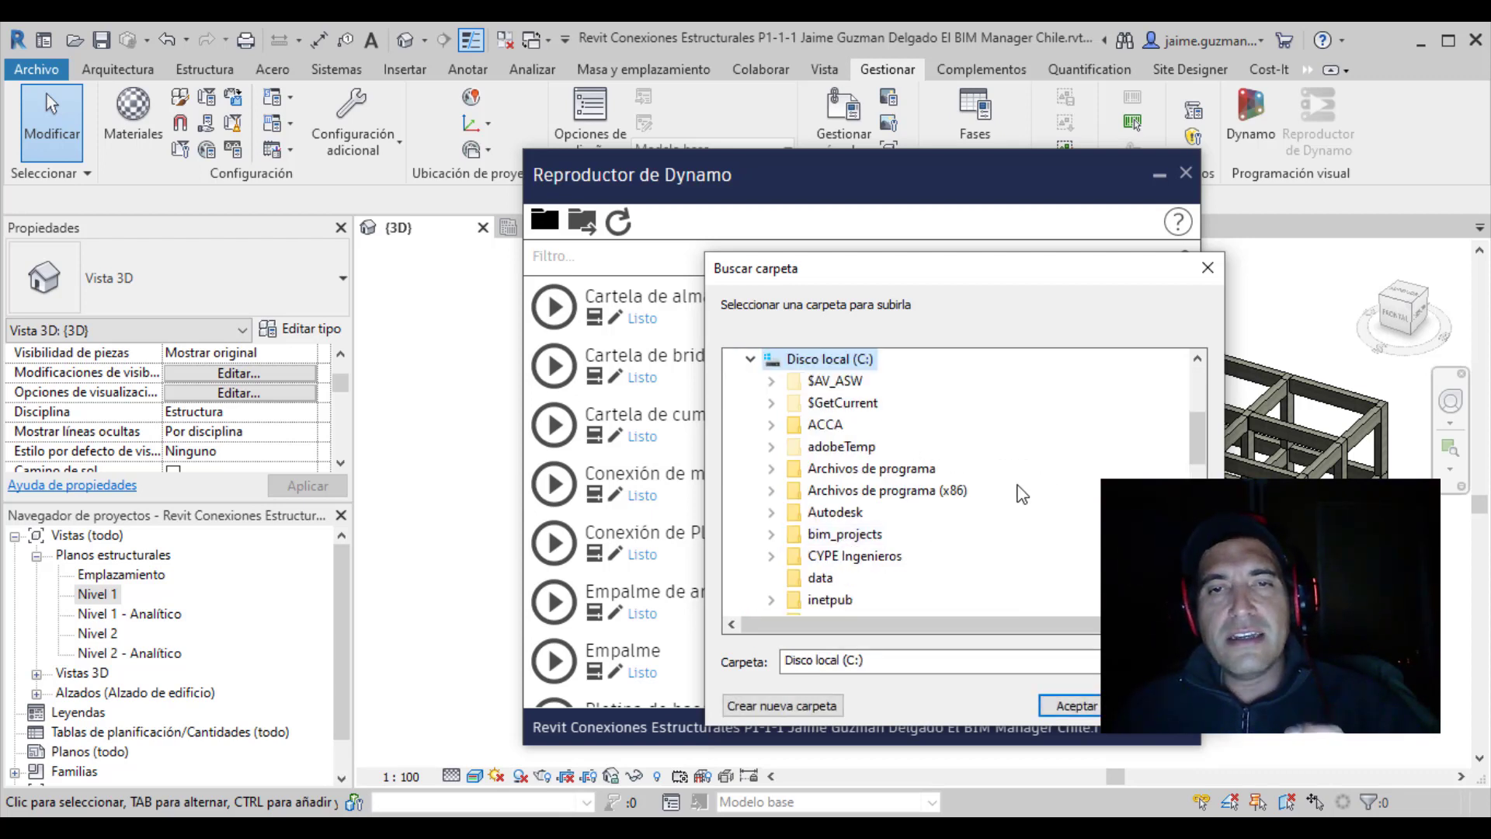
scroll(1021, 520, "down", 2)
scroll(987, 553, "down", 2)
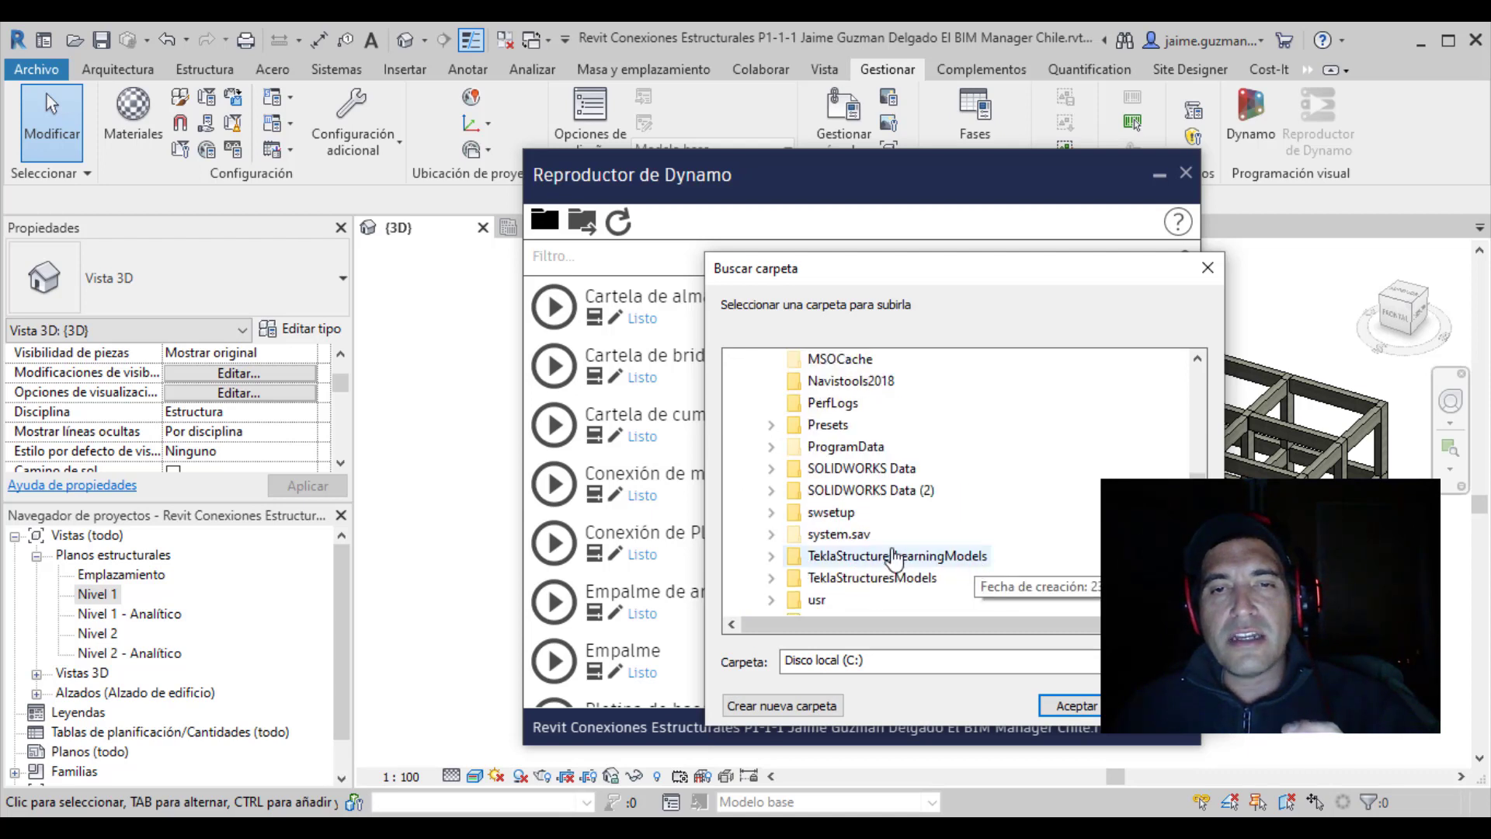
scroll(894, 563, "down", 2)
double_click(833, 469)
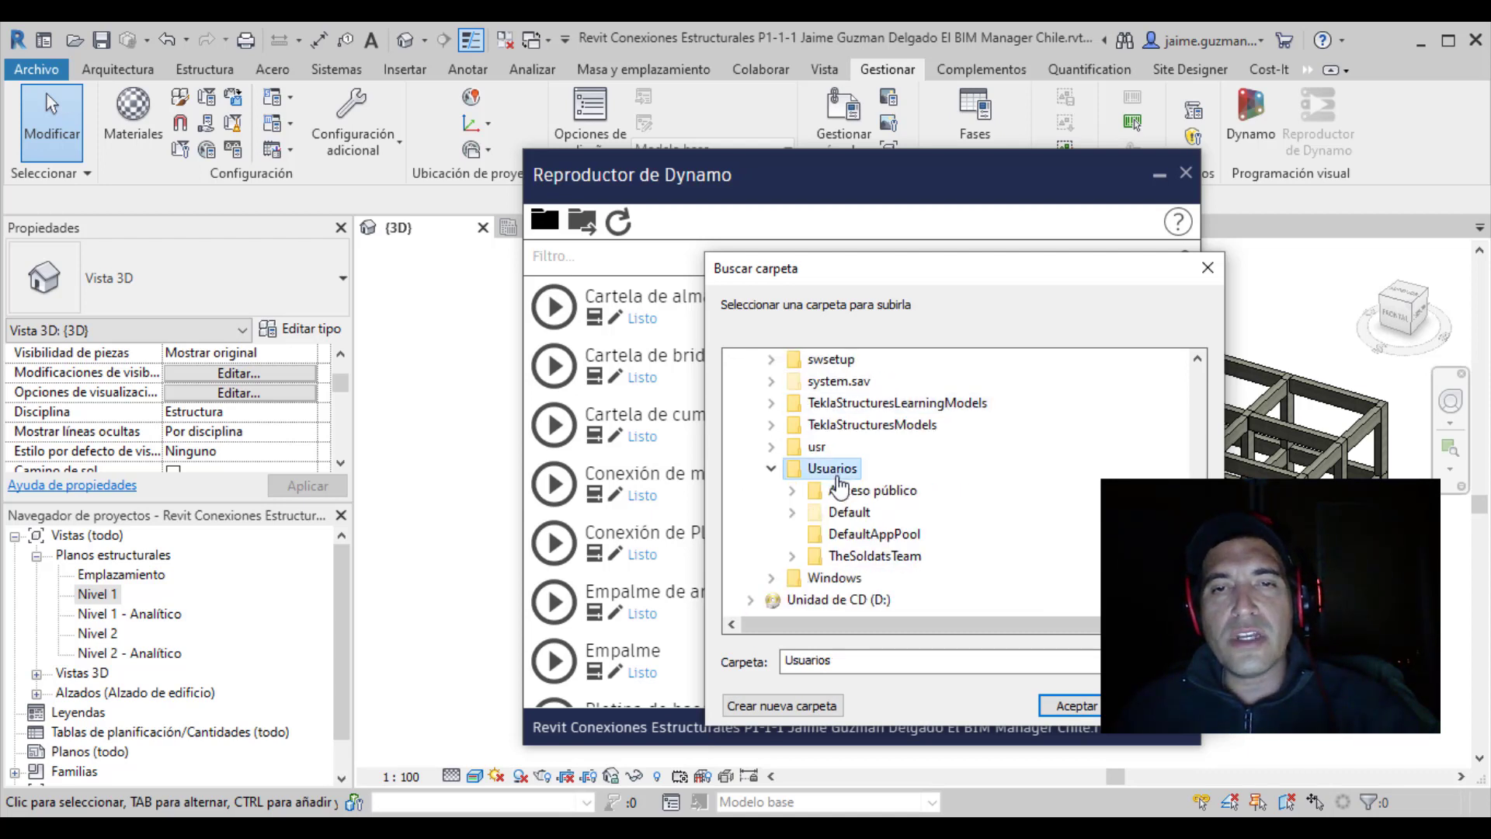
double_click(878, 556)
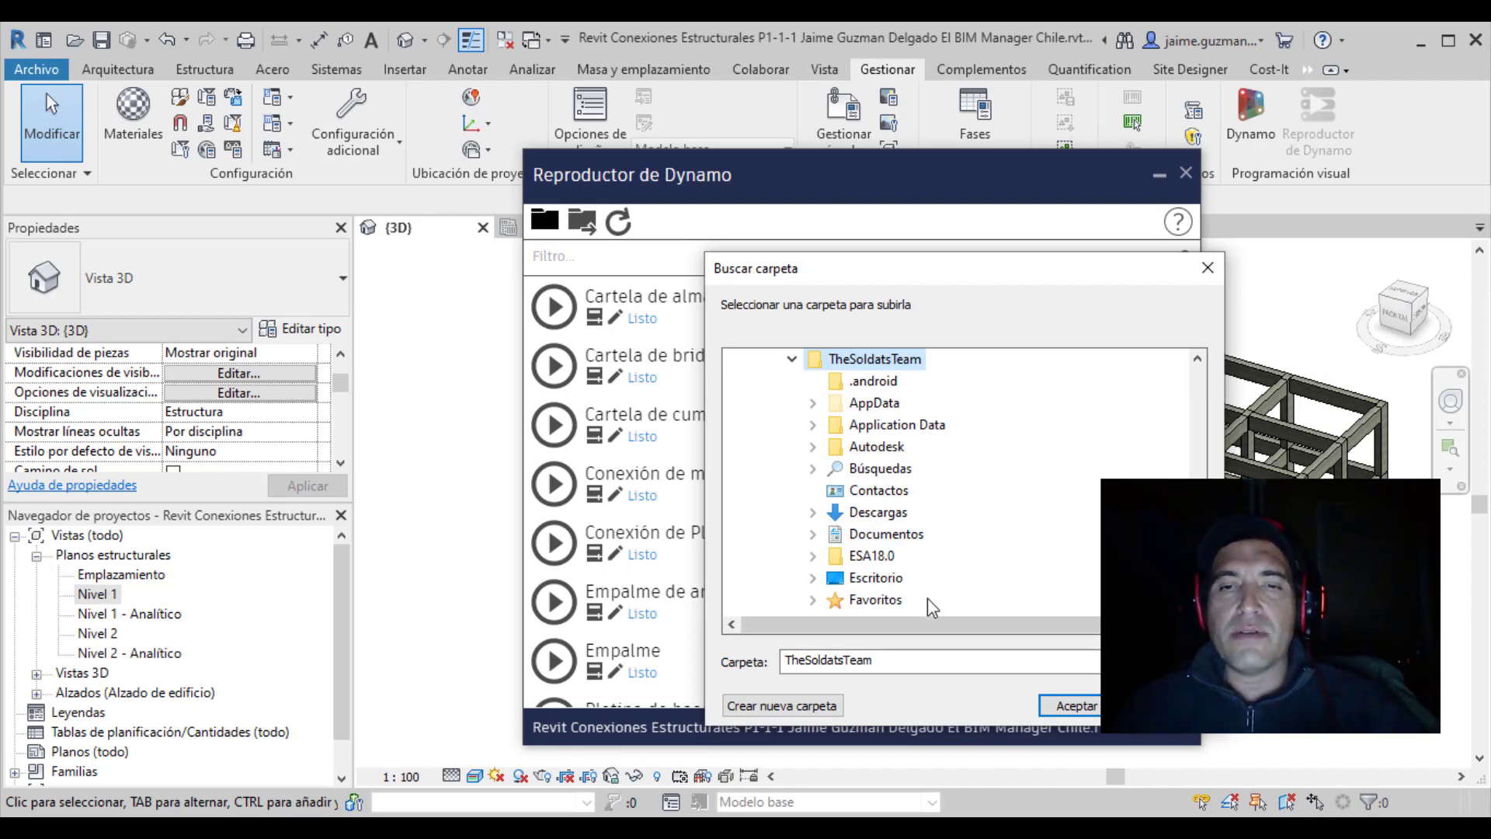
Drill through AppData, Roaming, Dynamo, Dynamo Revit, 2.2, packages and extra to Connections.
double_click(875, 404)
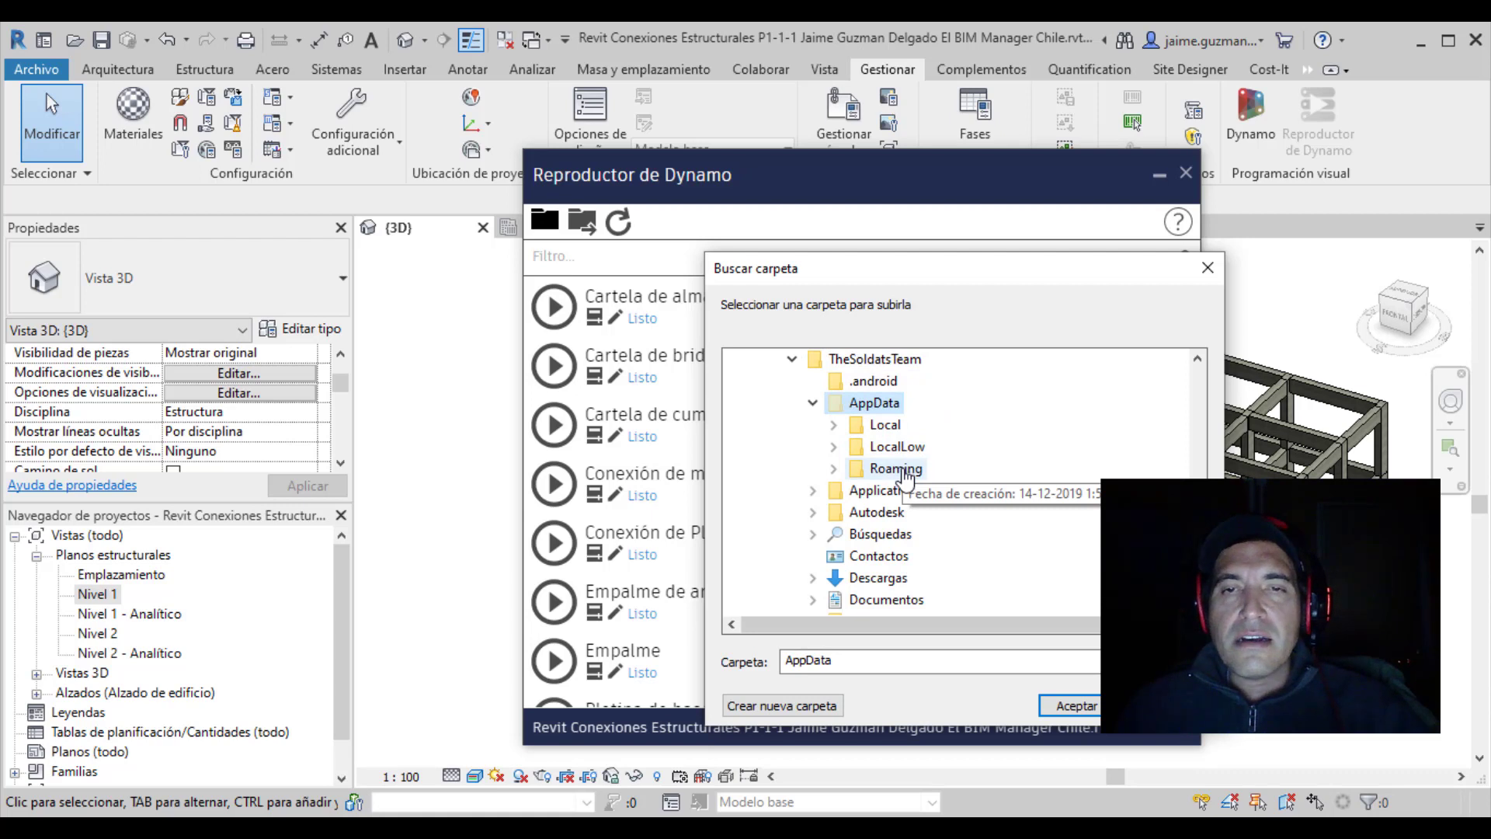
double_click(905, 470)
scroll(982, 543, "down", 2)
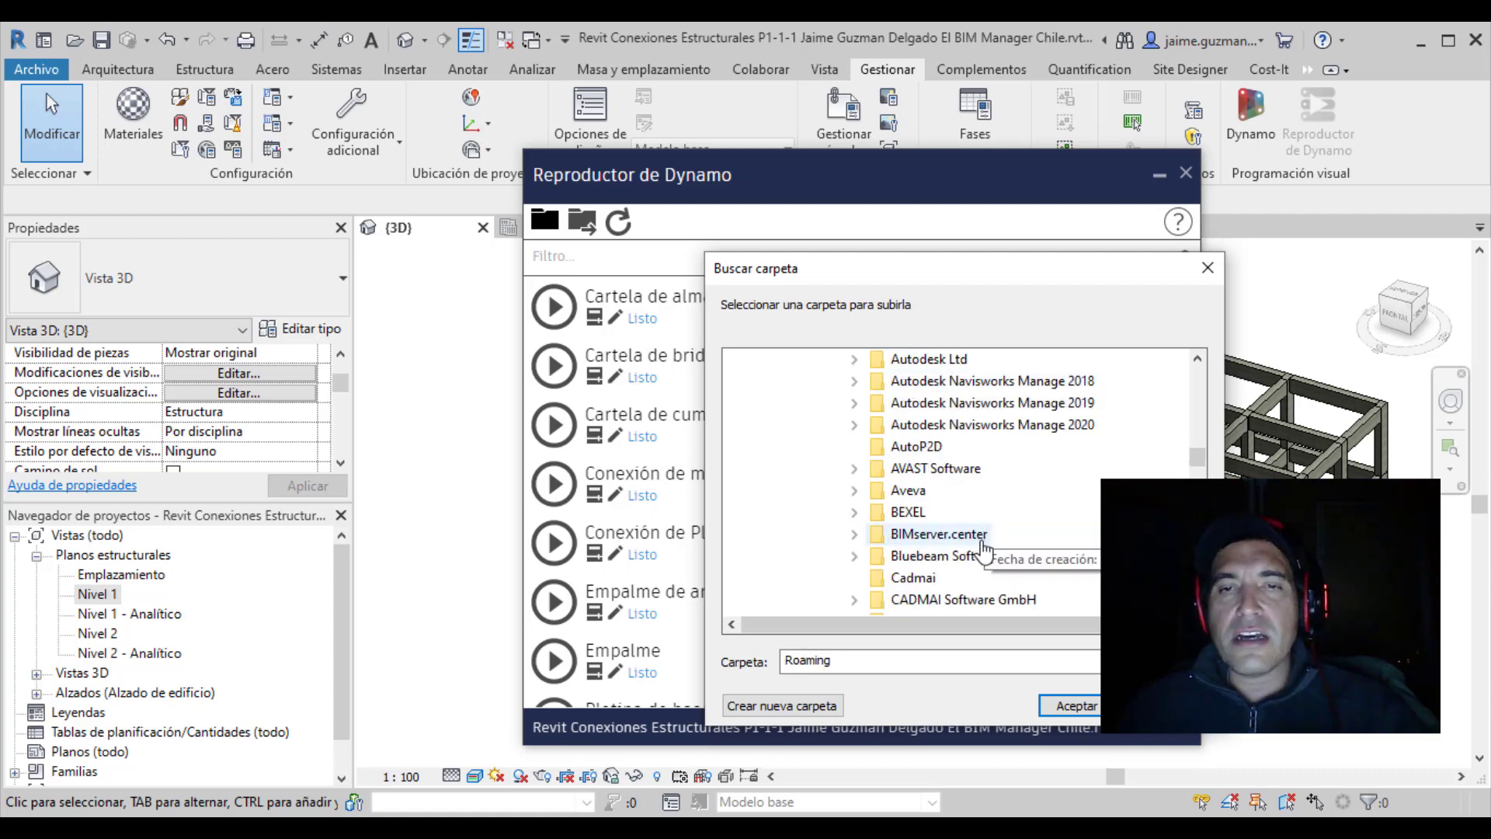
scroll(983, 544, "down", 2)
scroll(985, 552, "down", 2)
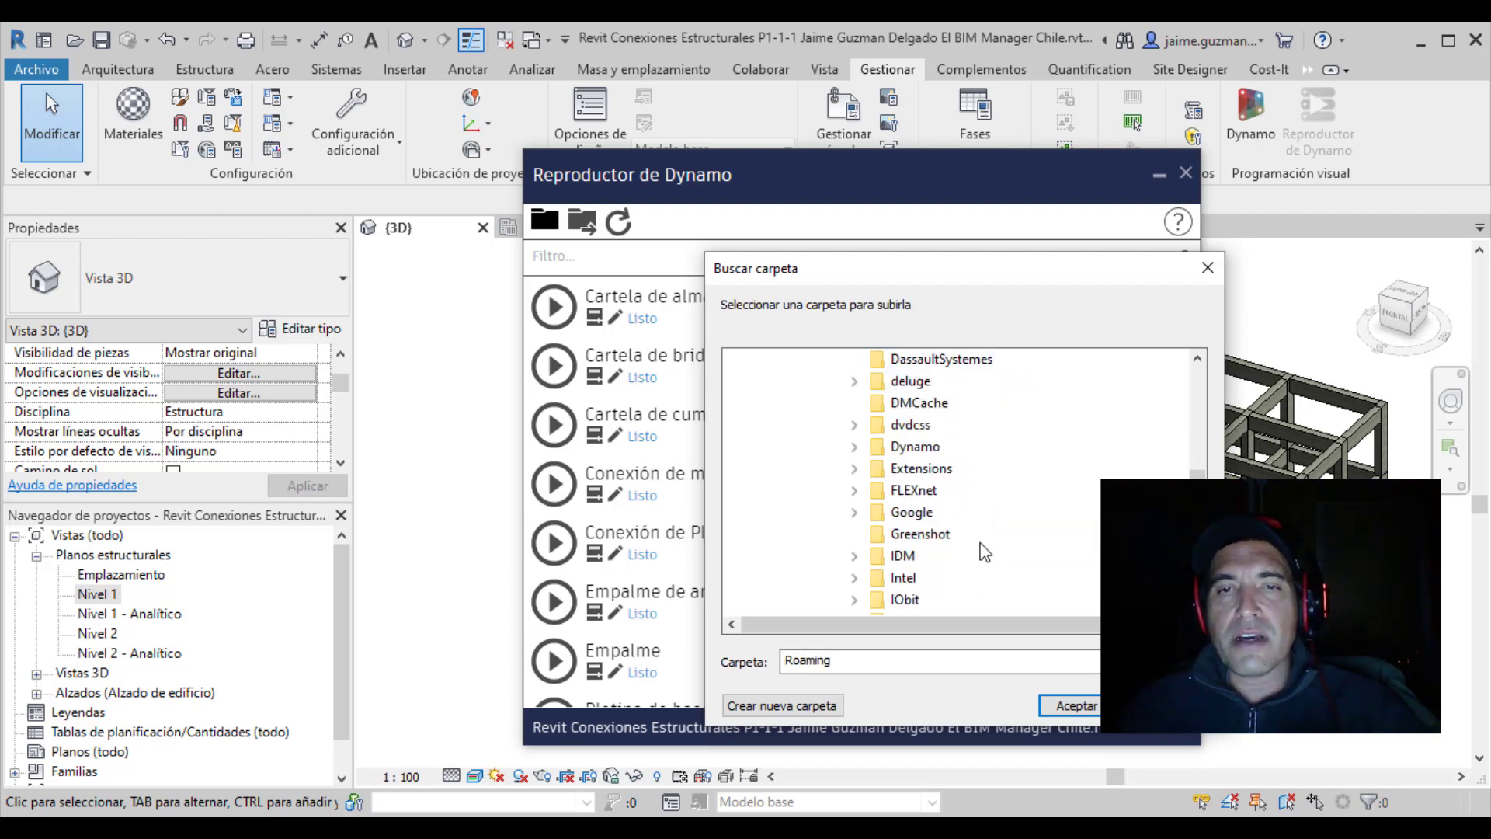
double_click(917, 447)
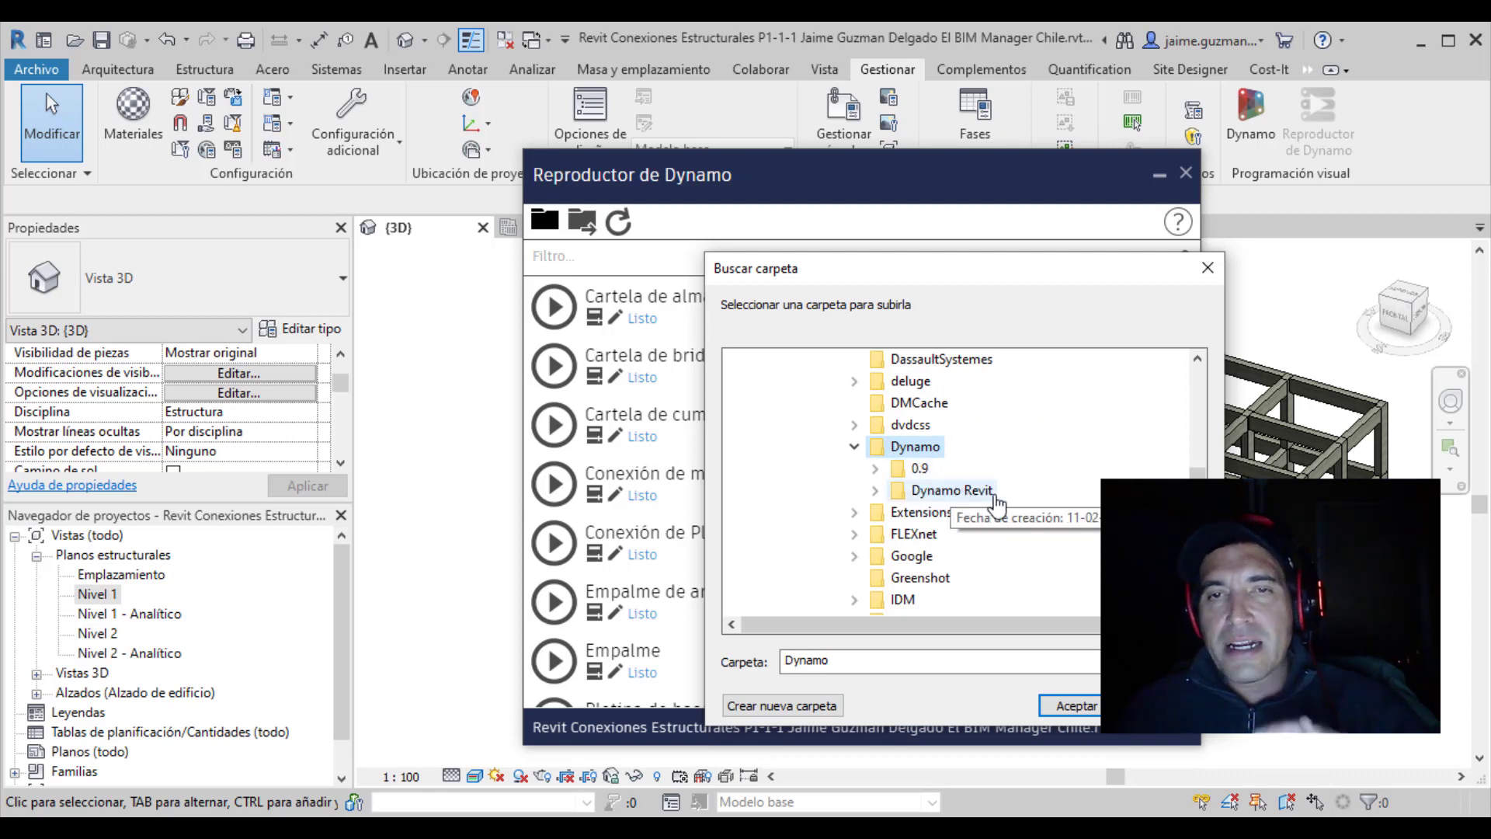
double_click(998, 494)
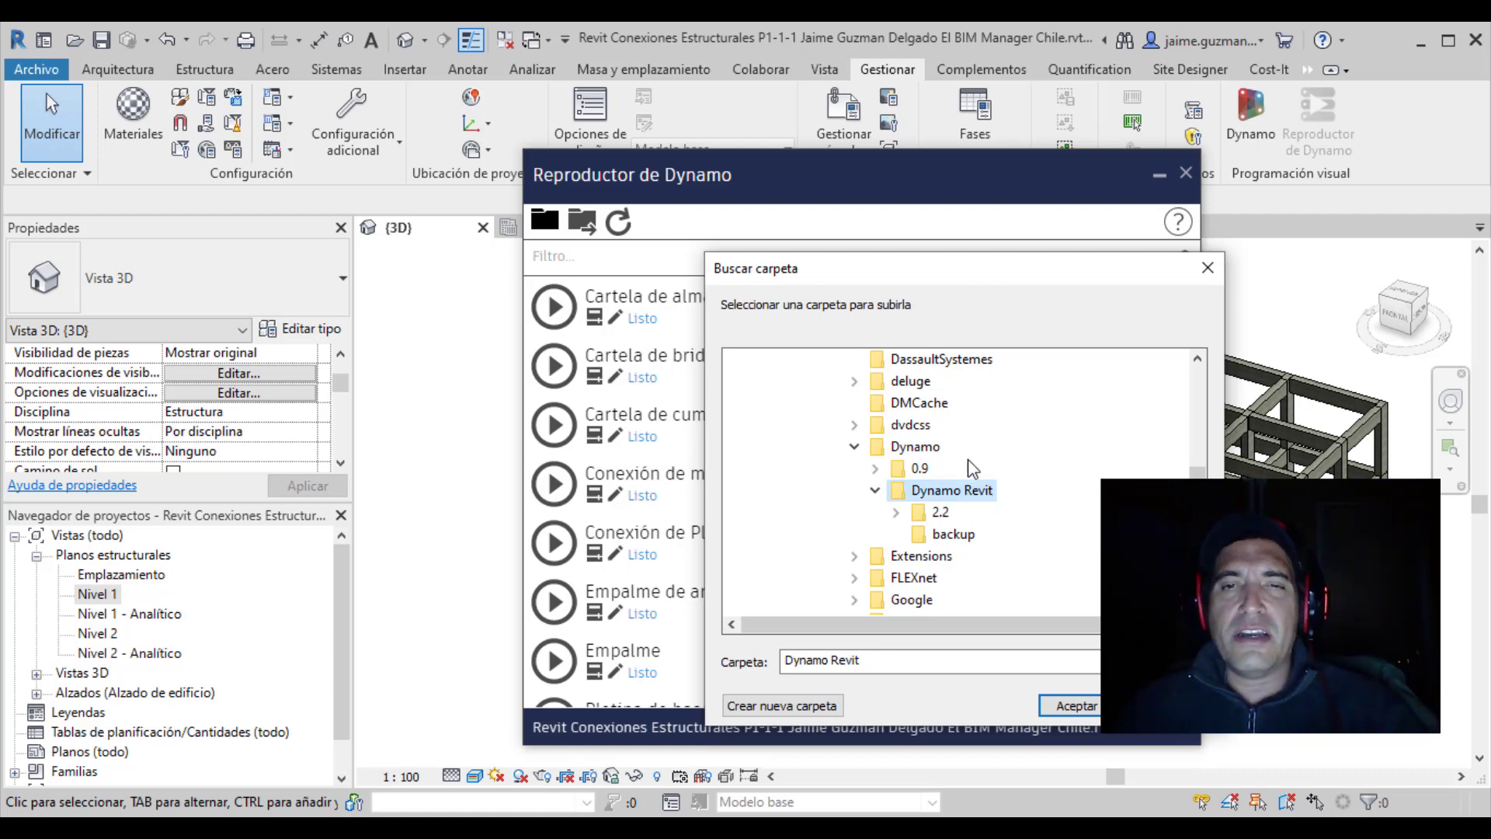
left_click(941, 512)
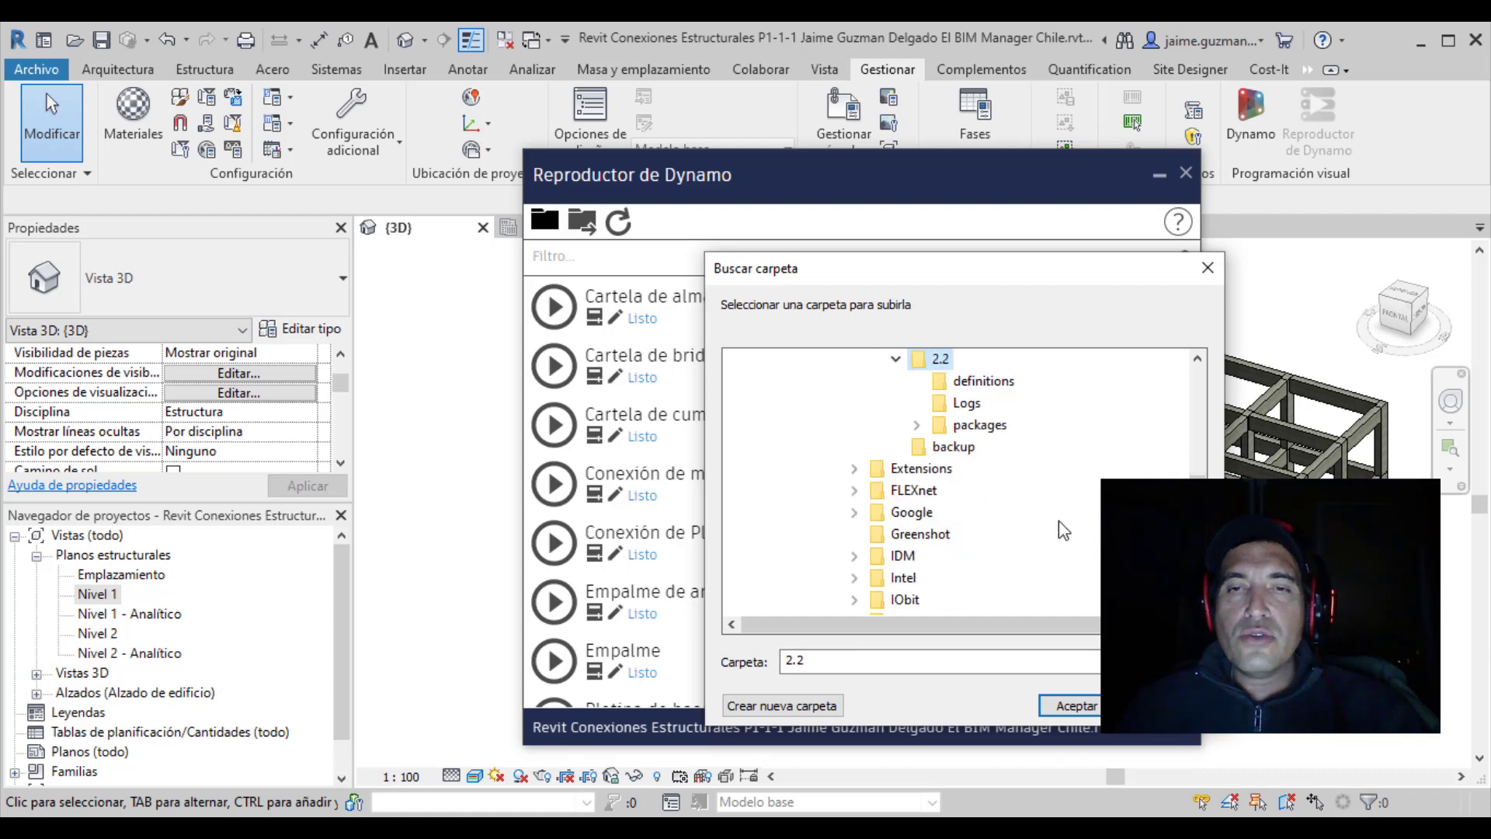
left_click(990, 426)
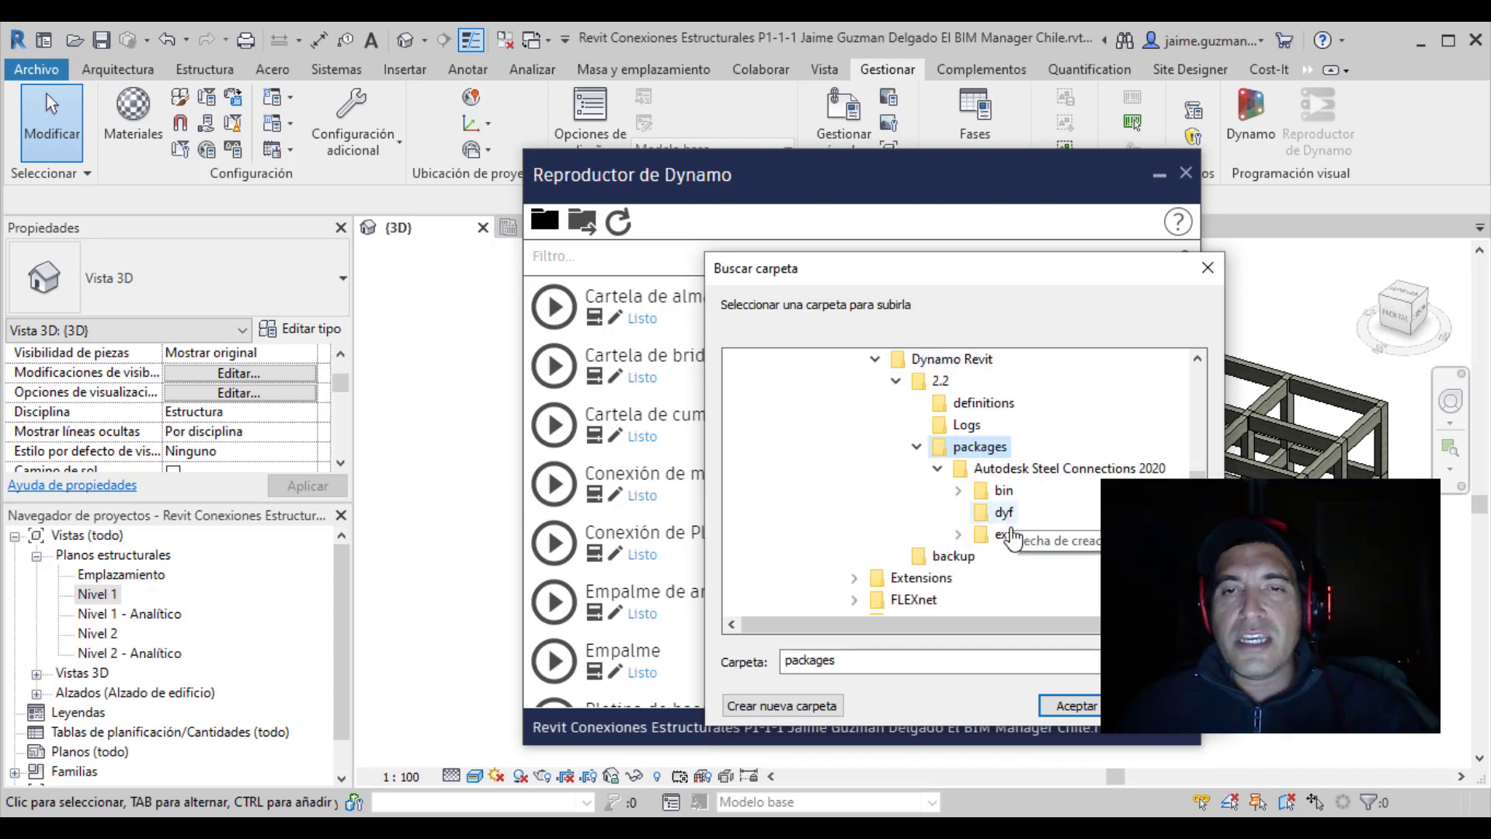
left_click(1008, 535)
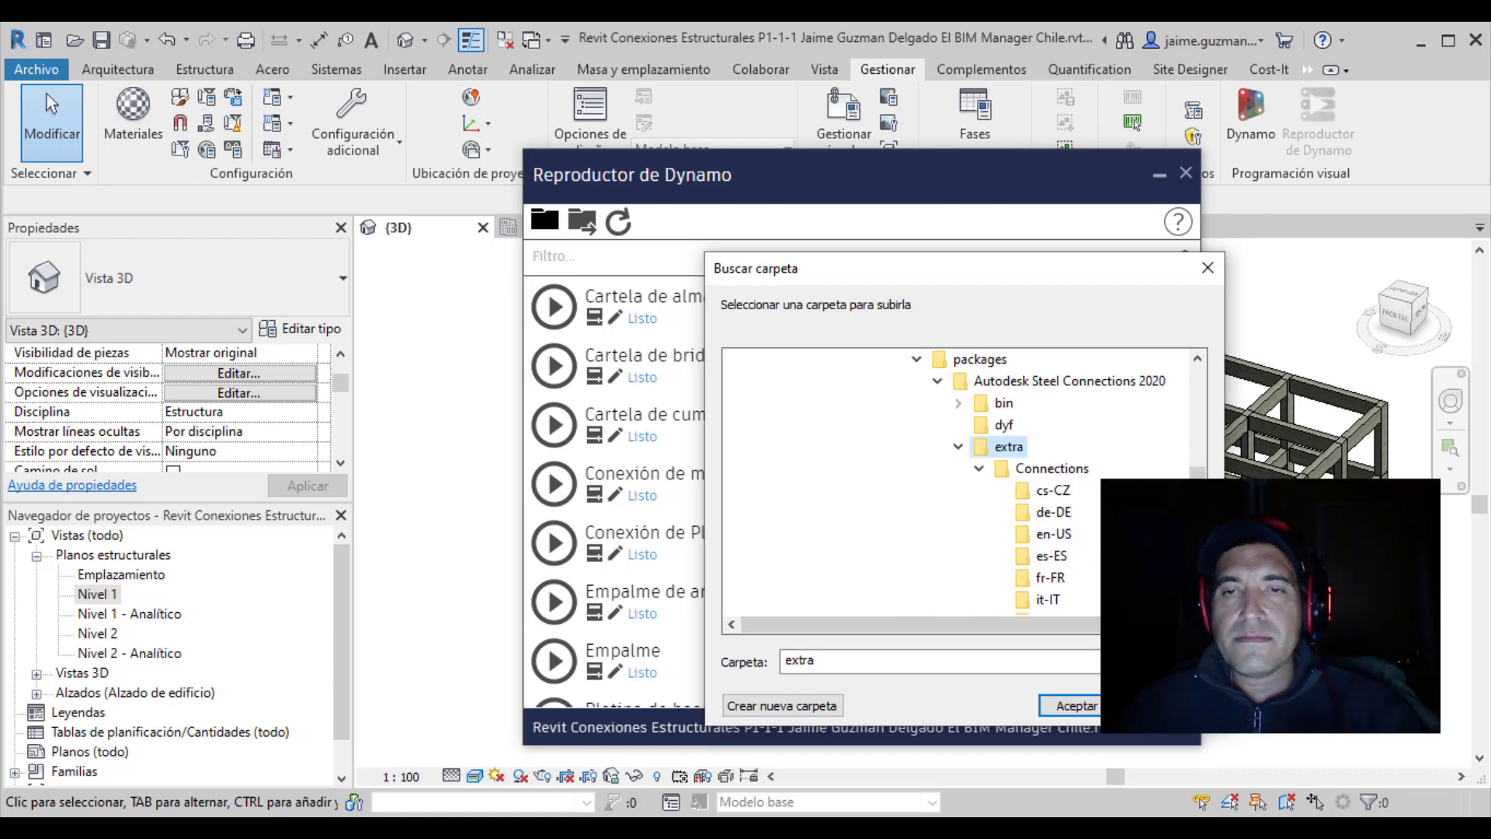
left_click(1083, 469)
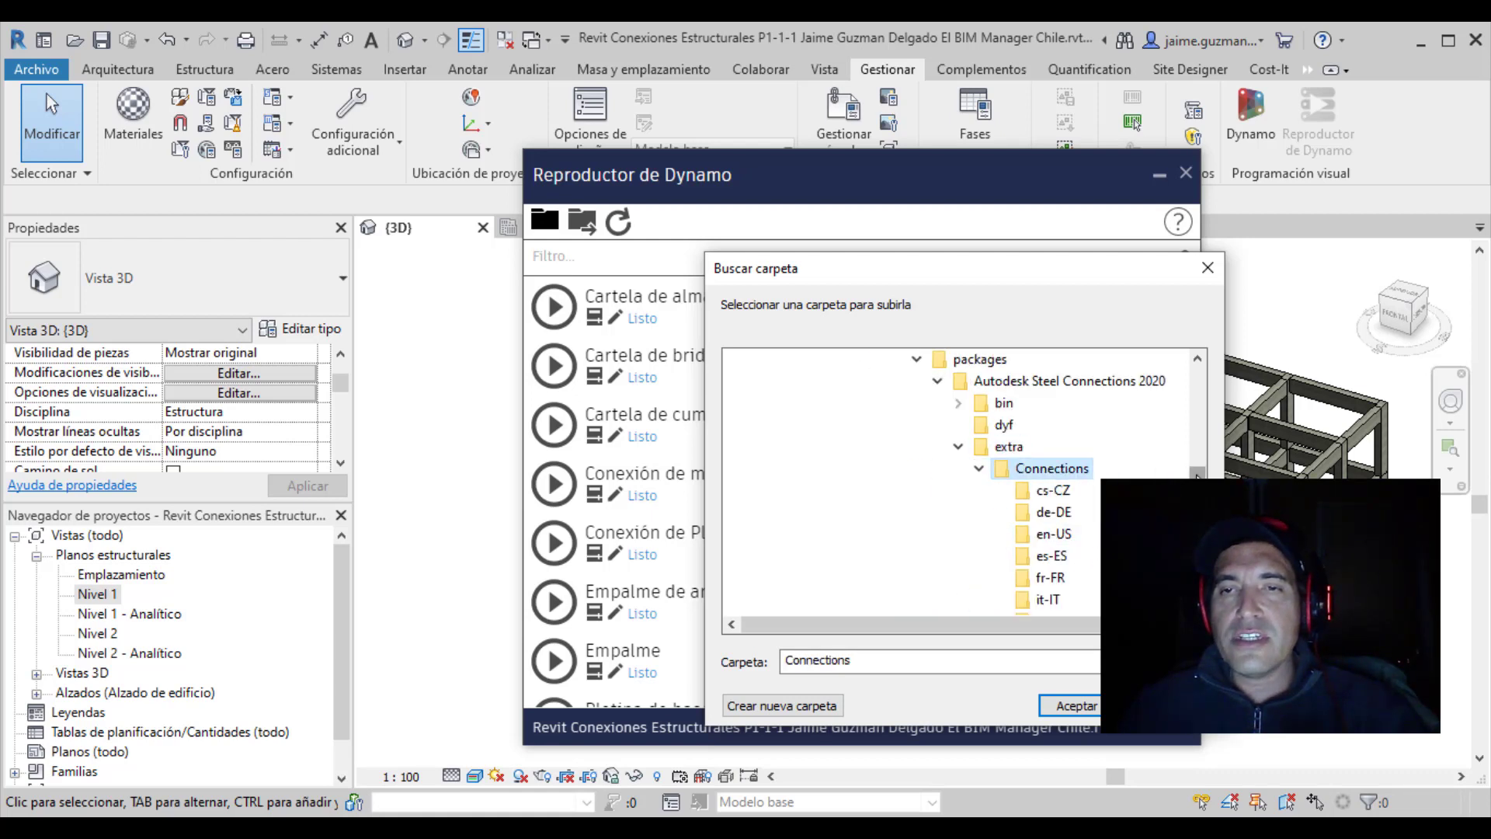
Select the es-ES folder and confirm it with Aceptar.
scroll(1197, 475, "down", 1)
scroll(1196, 475, "down", 2)
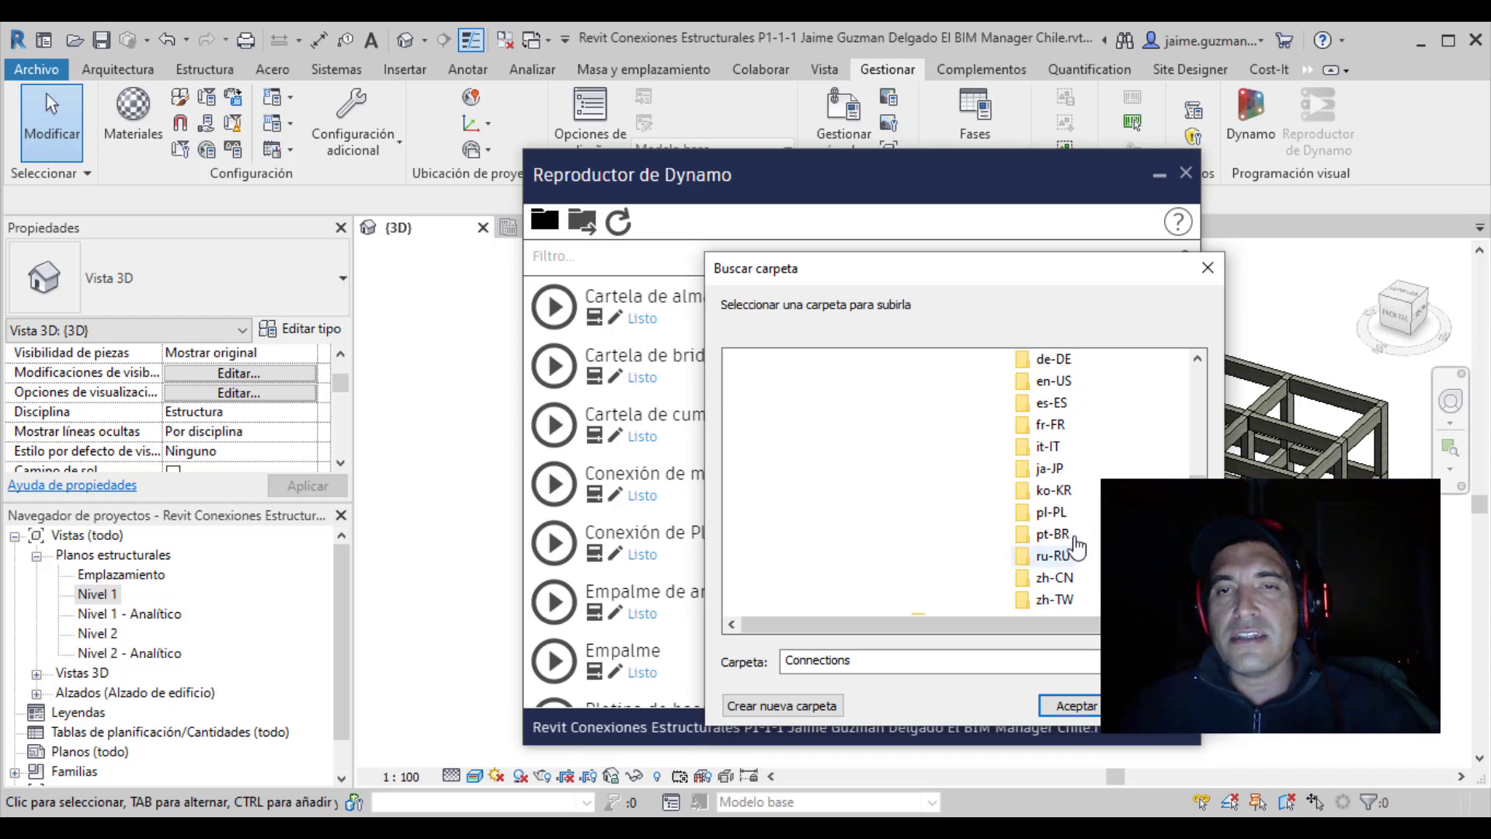
scroll(1074, 443, "up", 3)
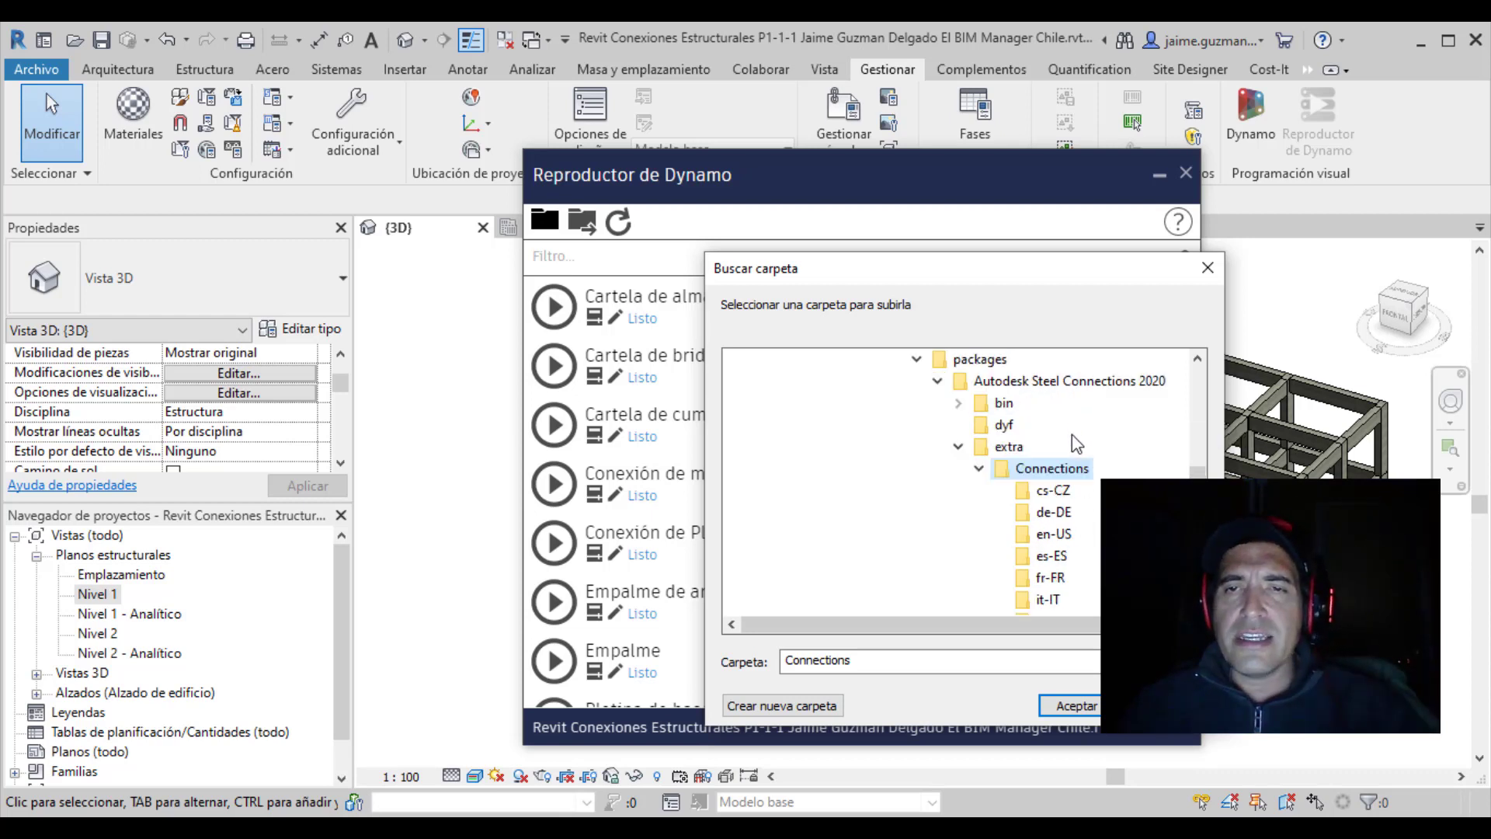
scroll(1095, 556, "down", 3)
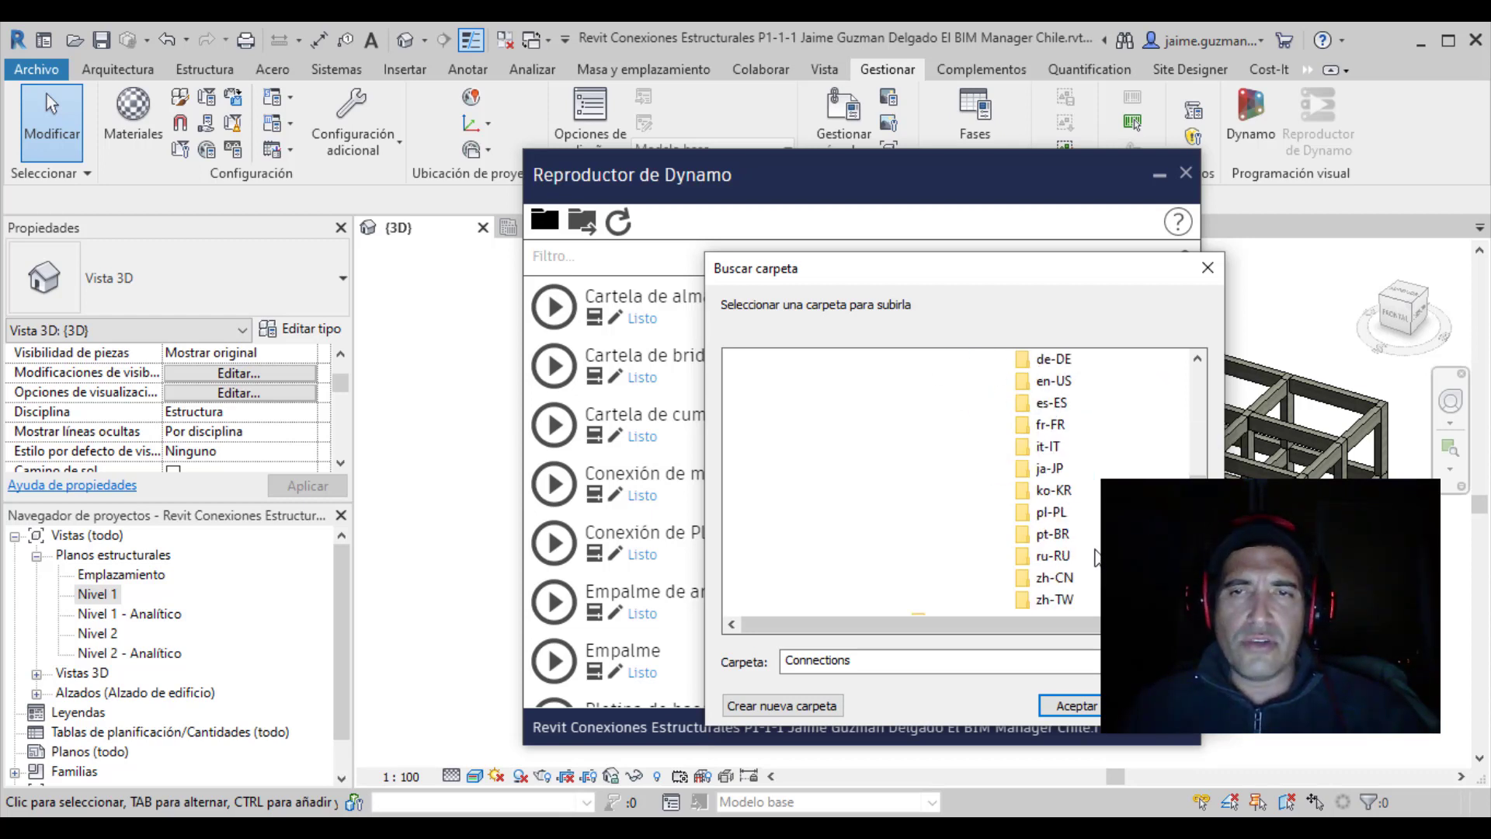
left_click(1058, 406)
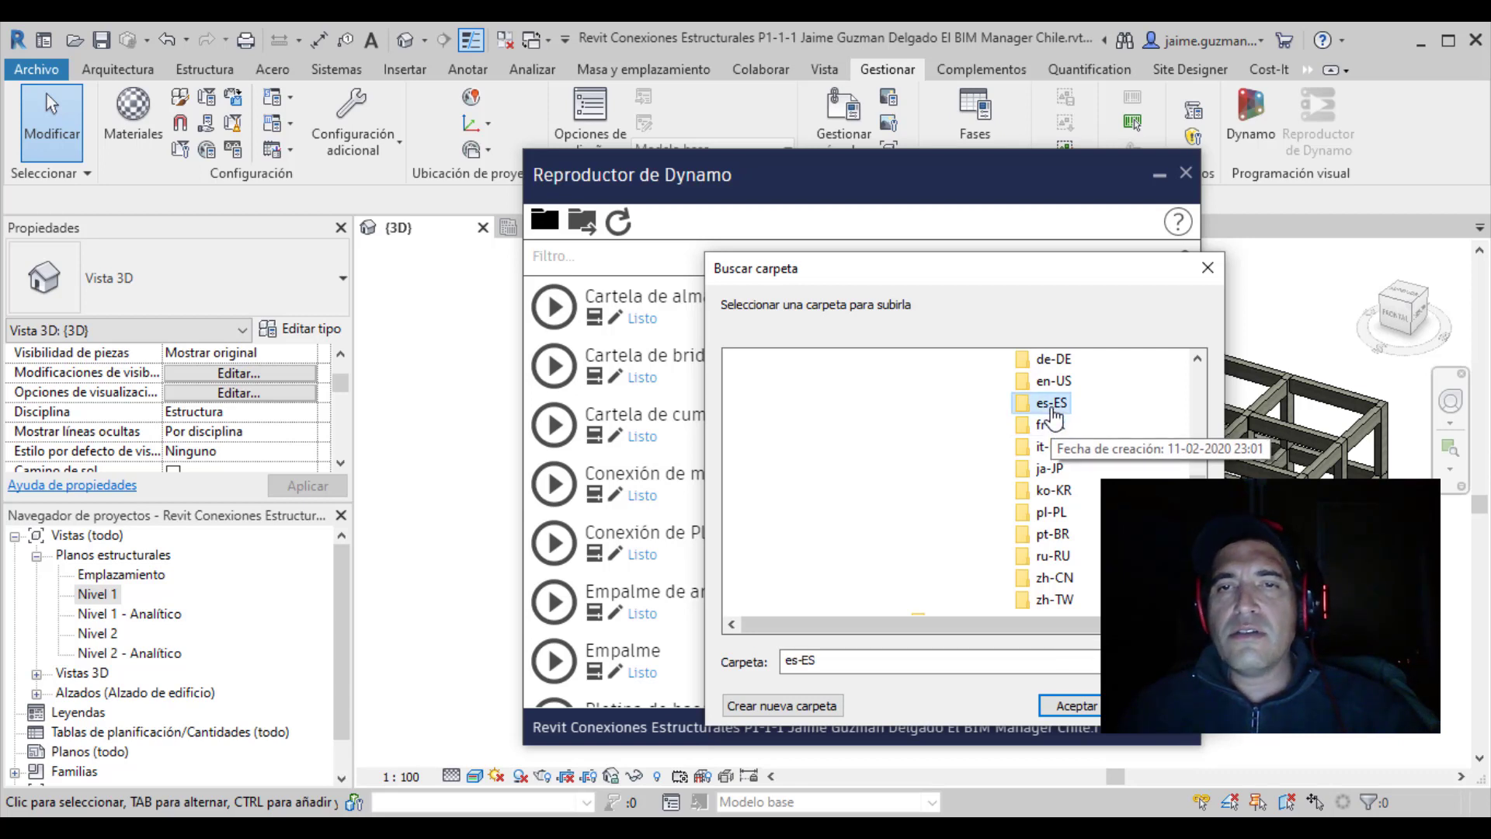
left_click(1083, 705)
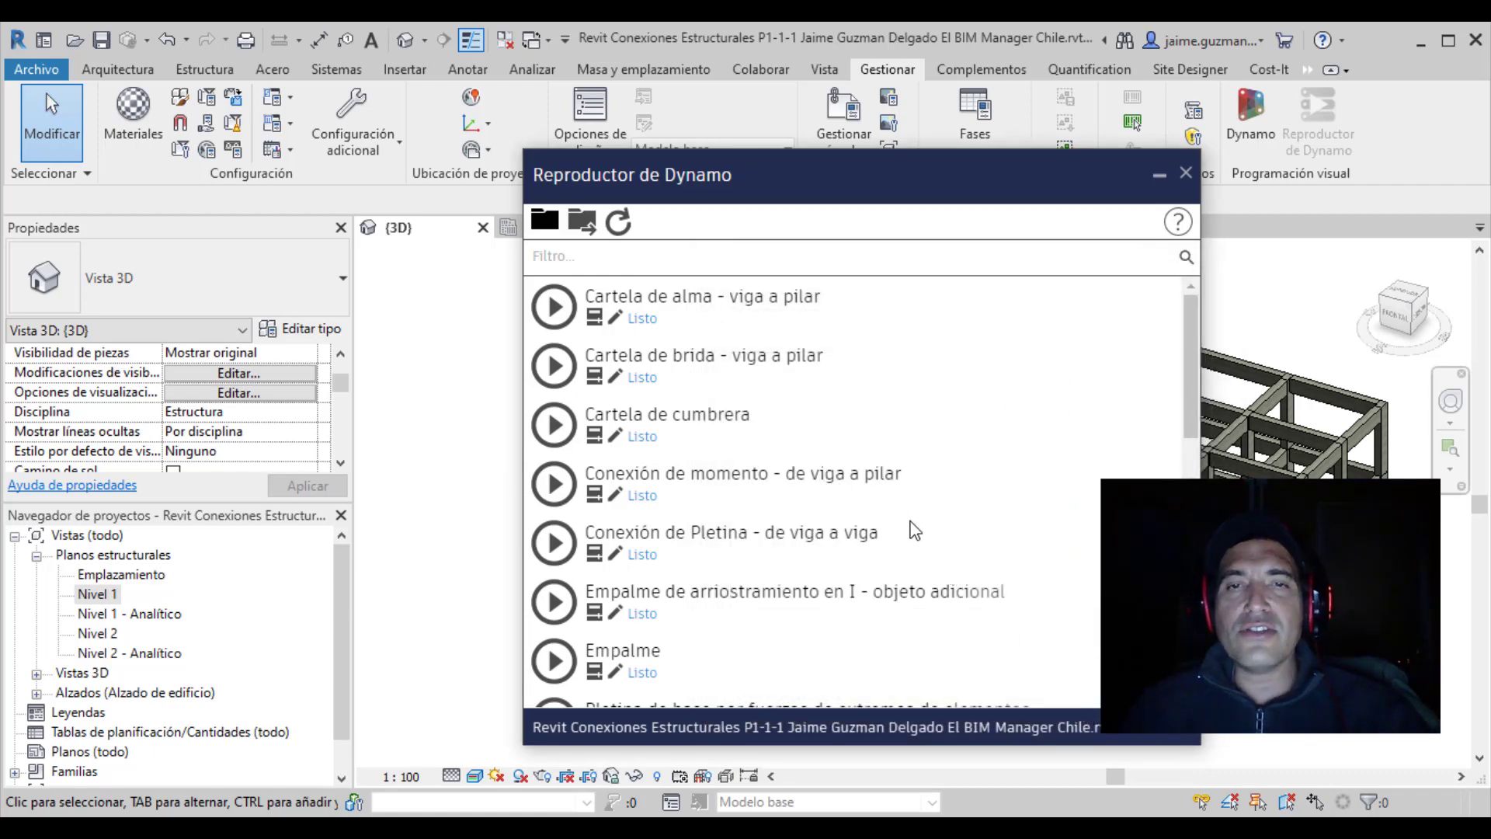
Zoom out the 3D view and move the Dynamo Player window to the right.
scroll(916, 533, "down", 5)
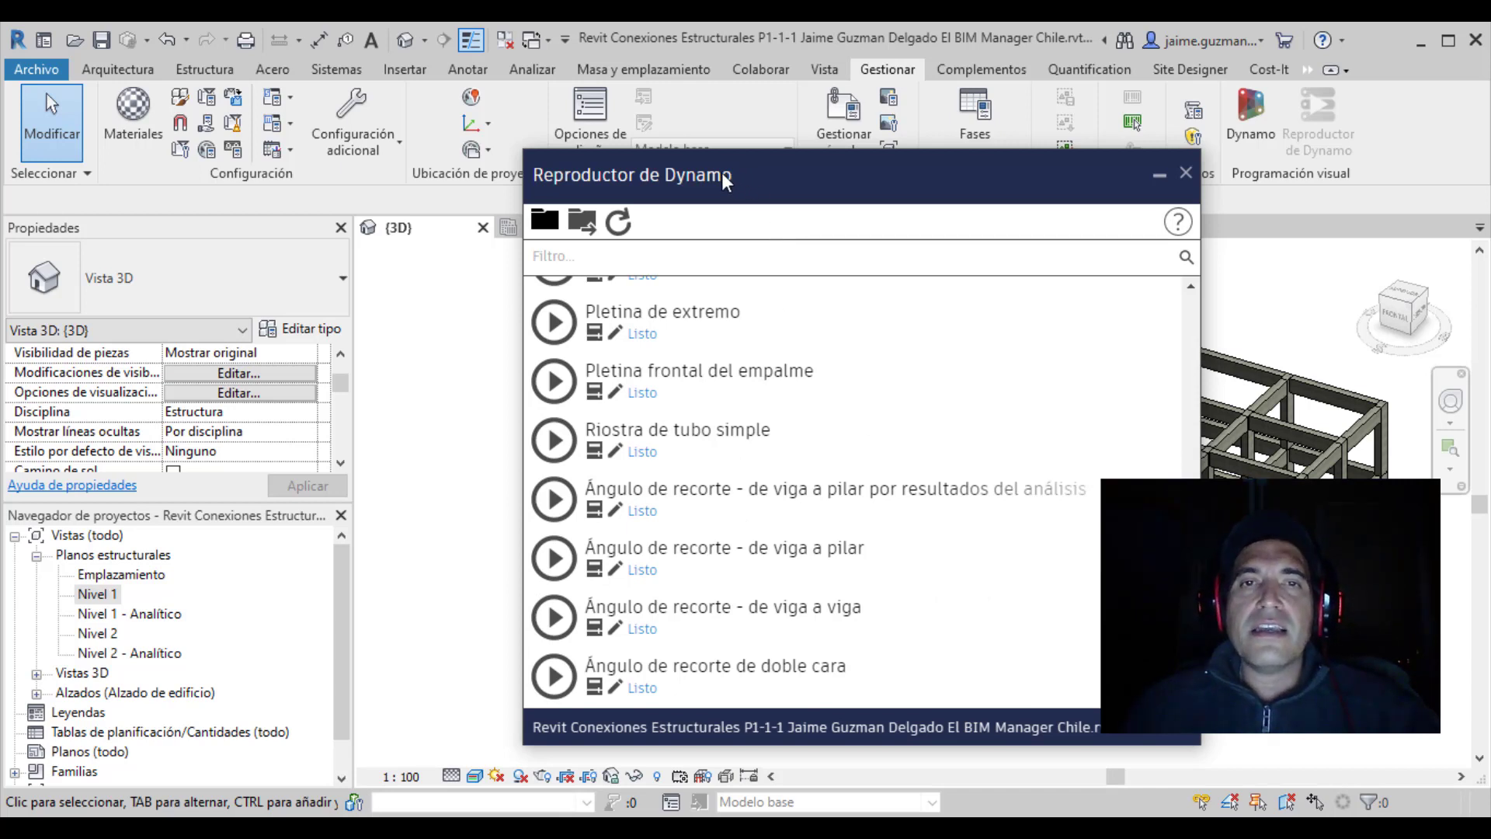
left_click_drag(722, 178, 925, 152)
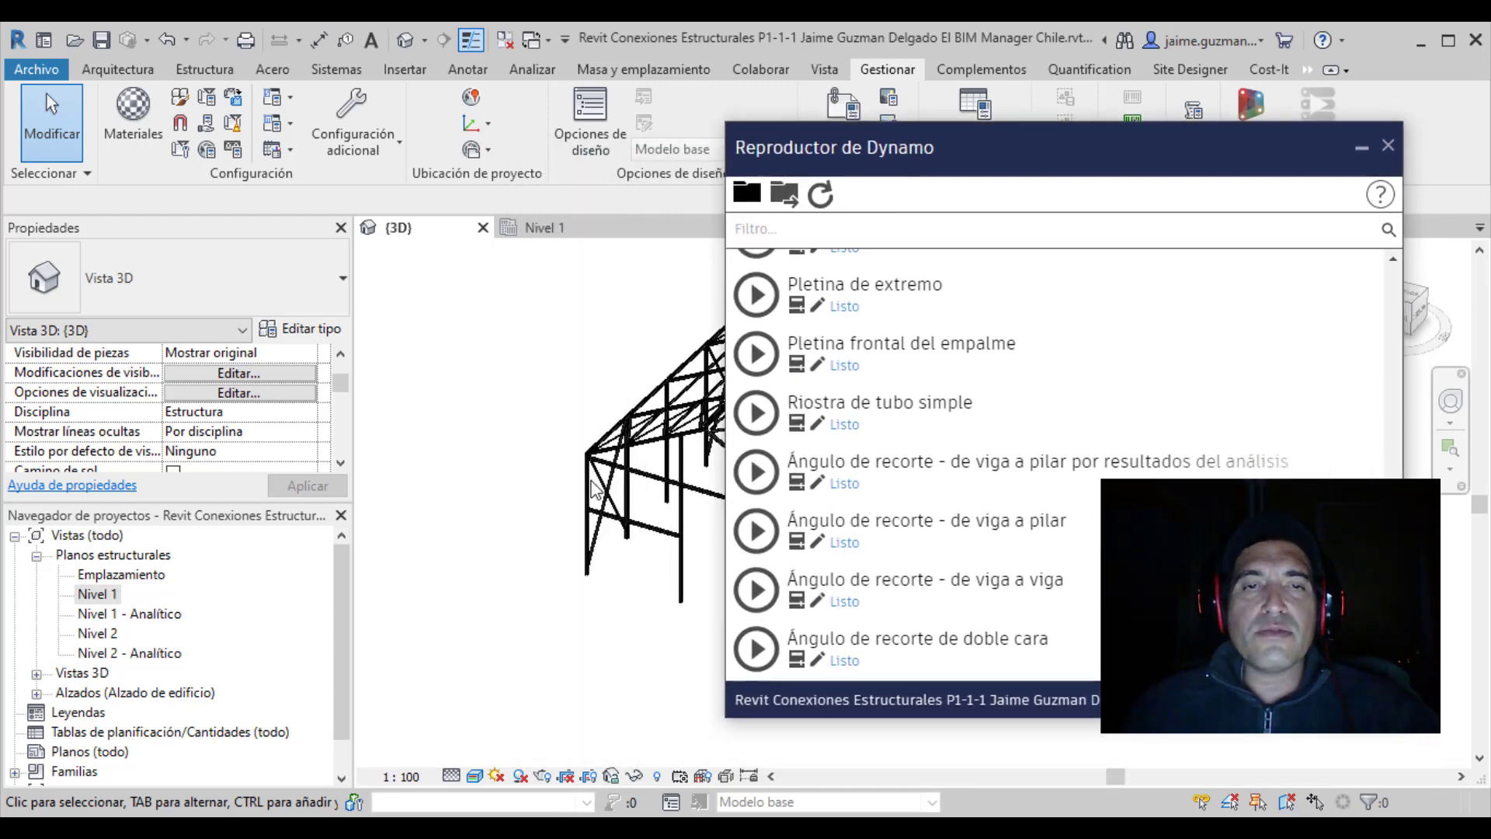
scroll(592, 489, "down", 2)
scroll(533, 522, "down", 2)
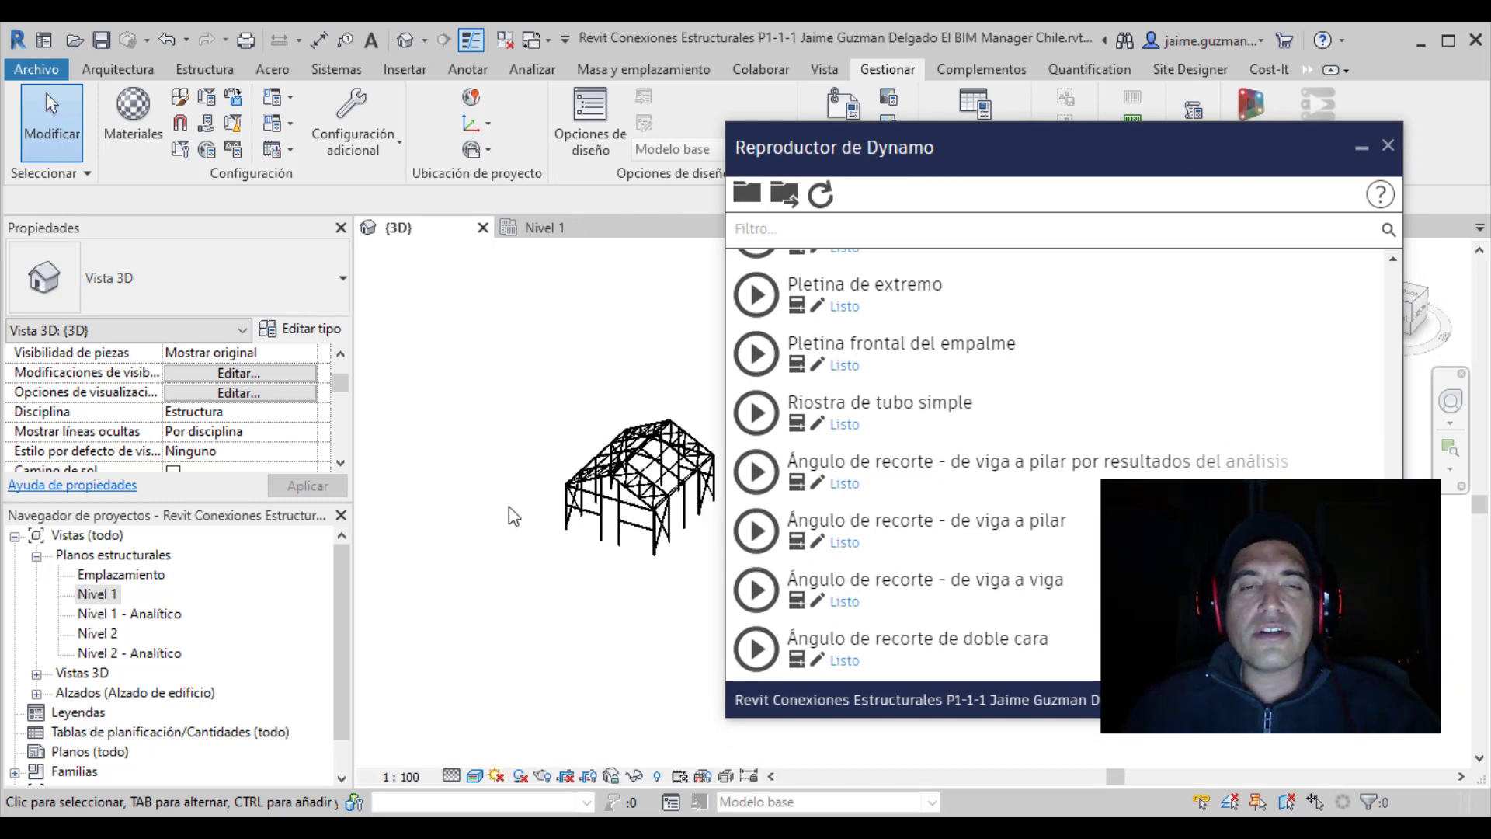
middle_click_drag(587, 586, 551, 584)
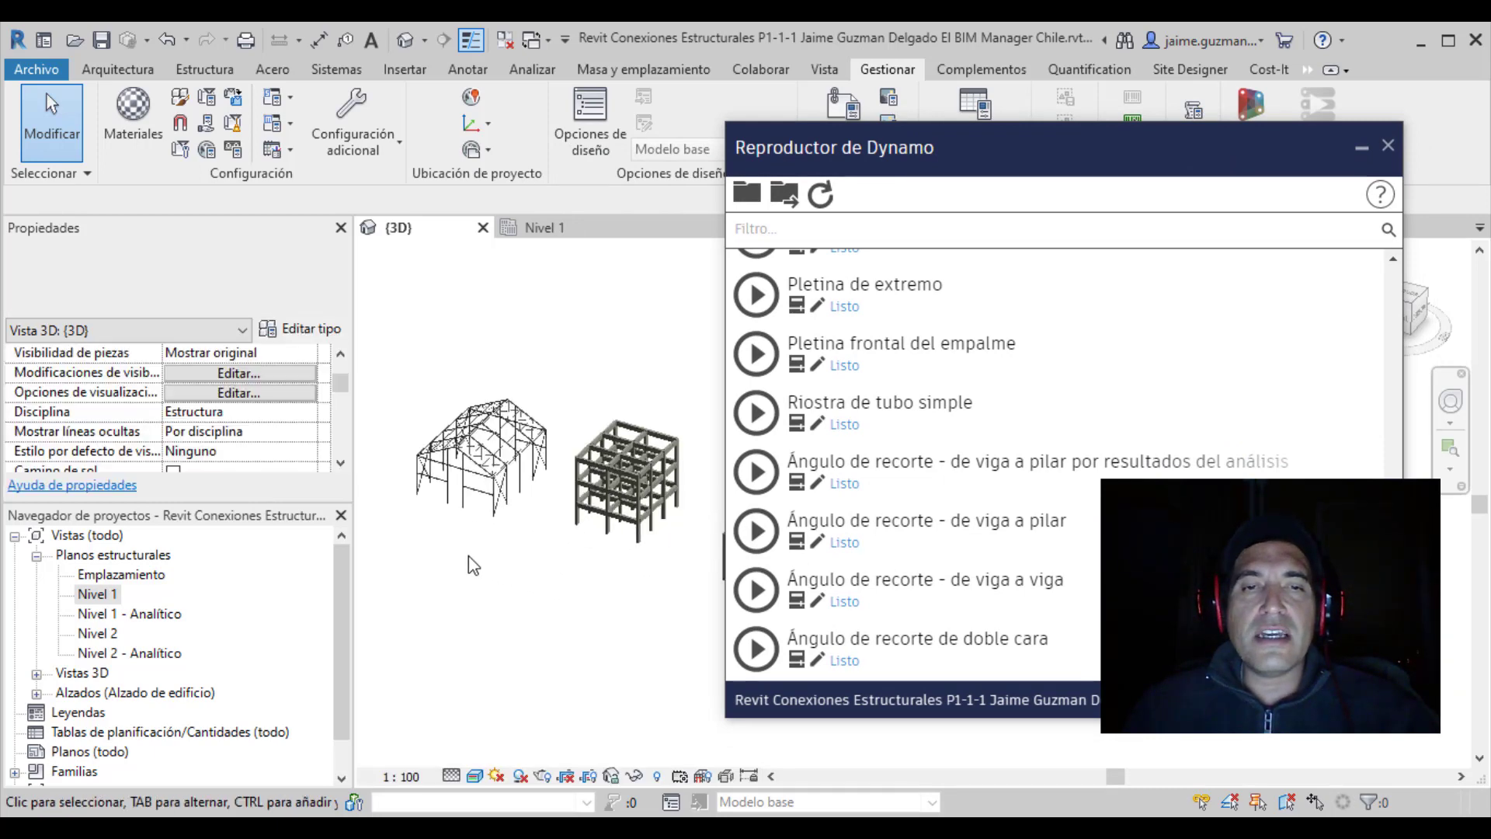
Shift Dynamo Player further aside and zoom in on the steel frame and concrete building.
scroll(466, 548, "down", 2)
middle_click_drag(470, 555, 473, 516)
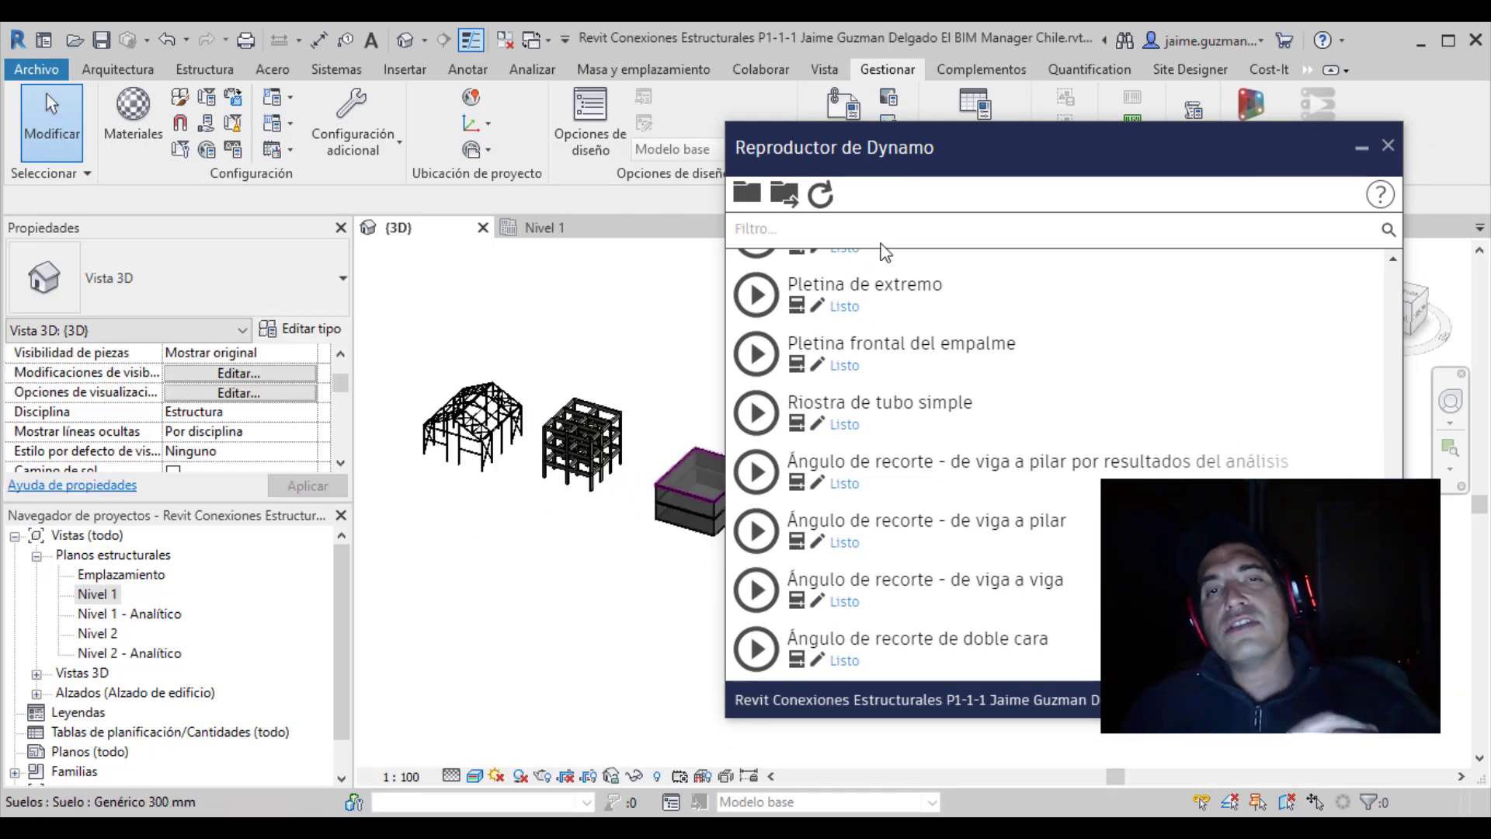
left_click_drag(949, 158, 1027, 155)
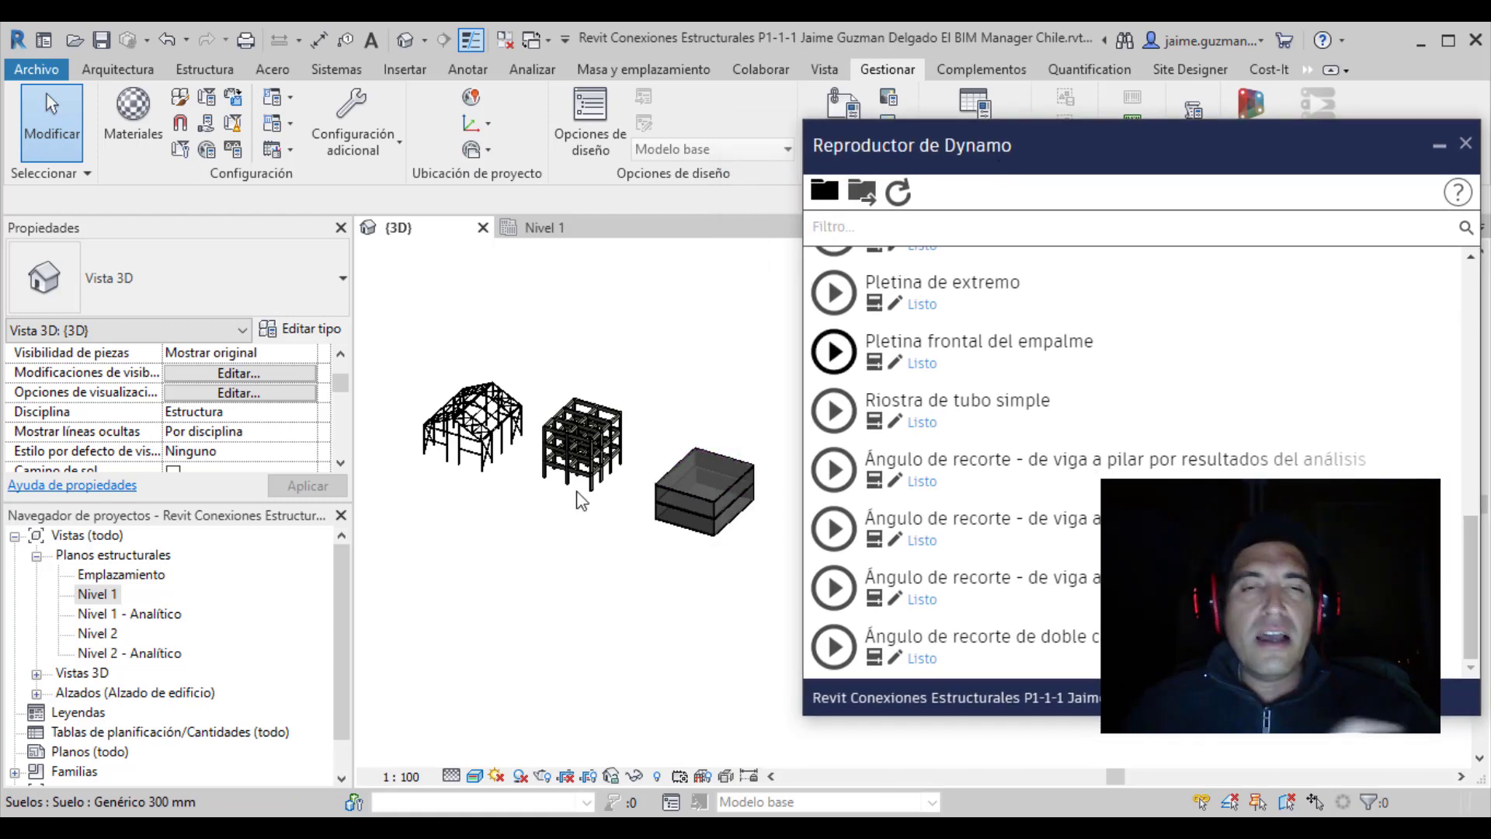
scroll(477, 460, "up", 2)
scroll(478, 460, "up", 1)
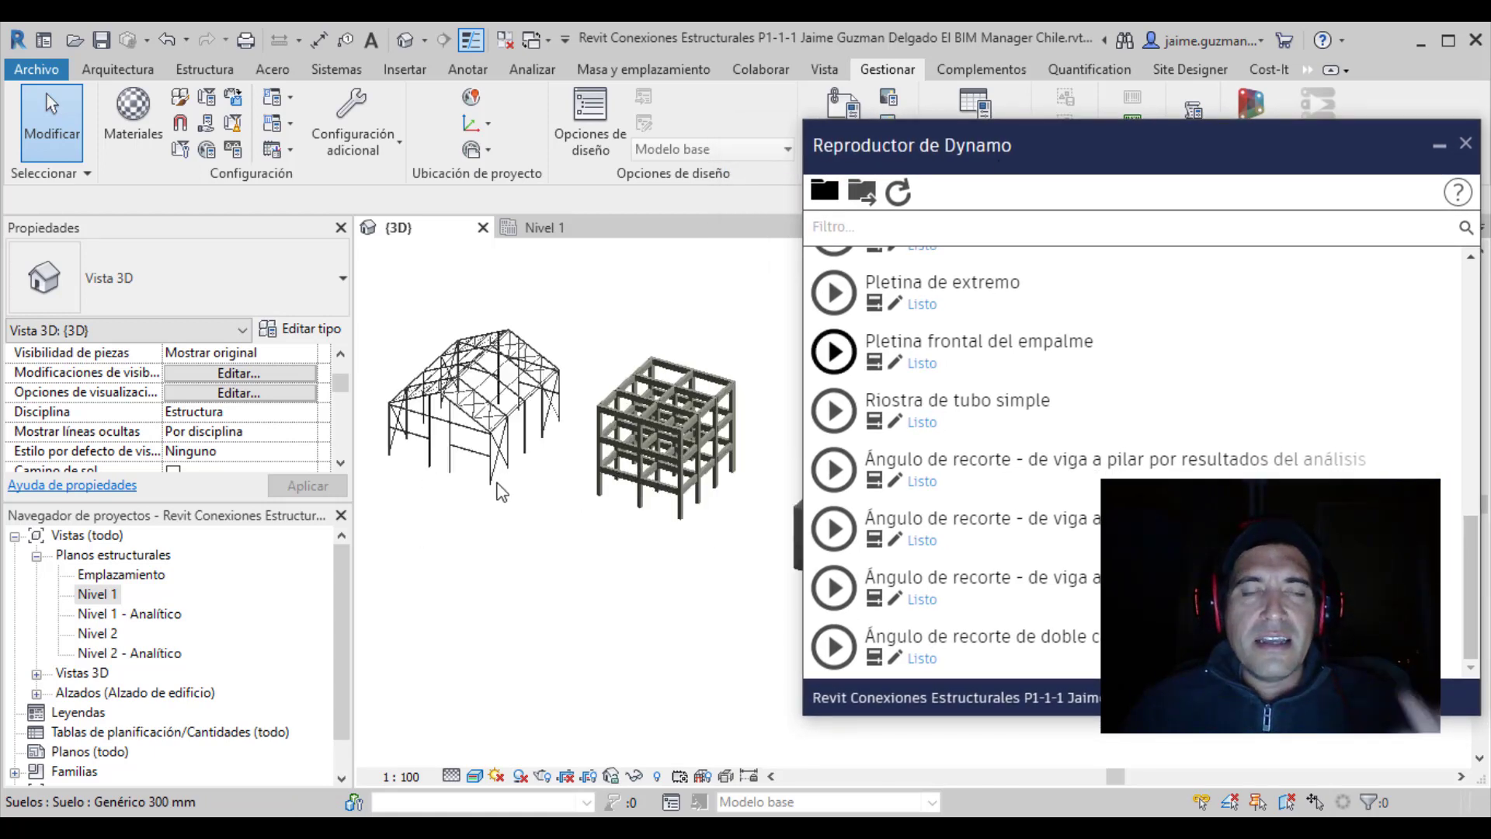
scroll(478, 460, "up", 2)
scroll(478, 459, "up", 1)
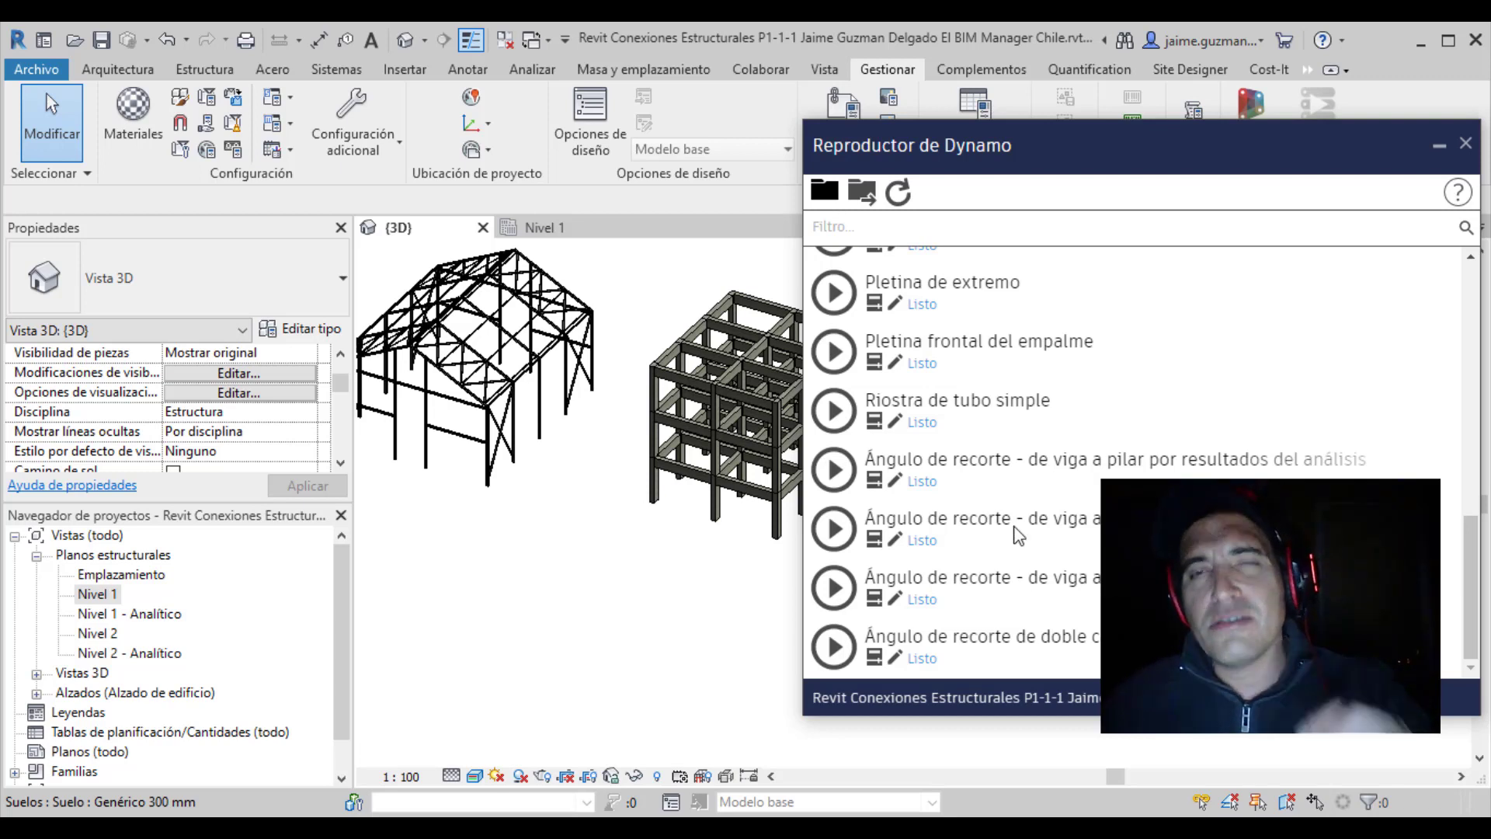
Reposition the Dynamo Player window aside, back into full view, then partly aside again.
left_click_drag(1055, 156, 1084, 159)
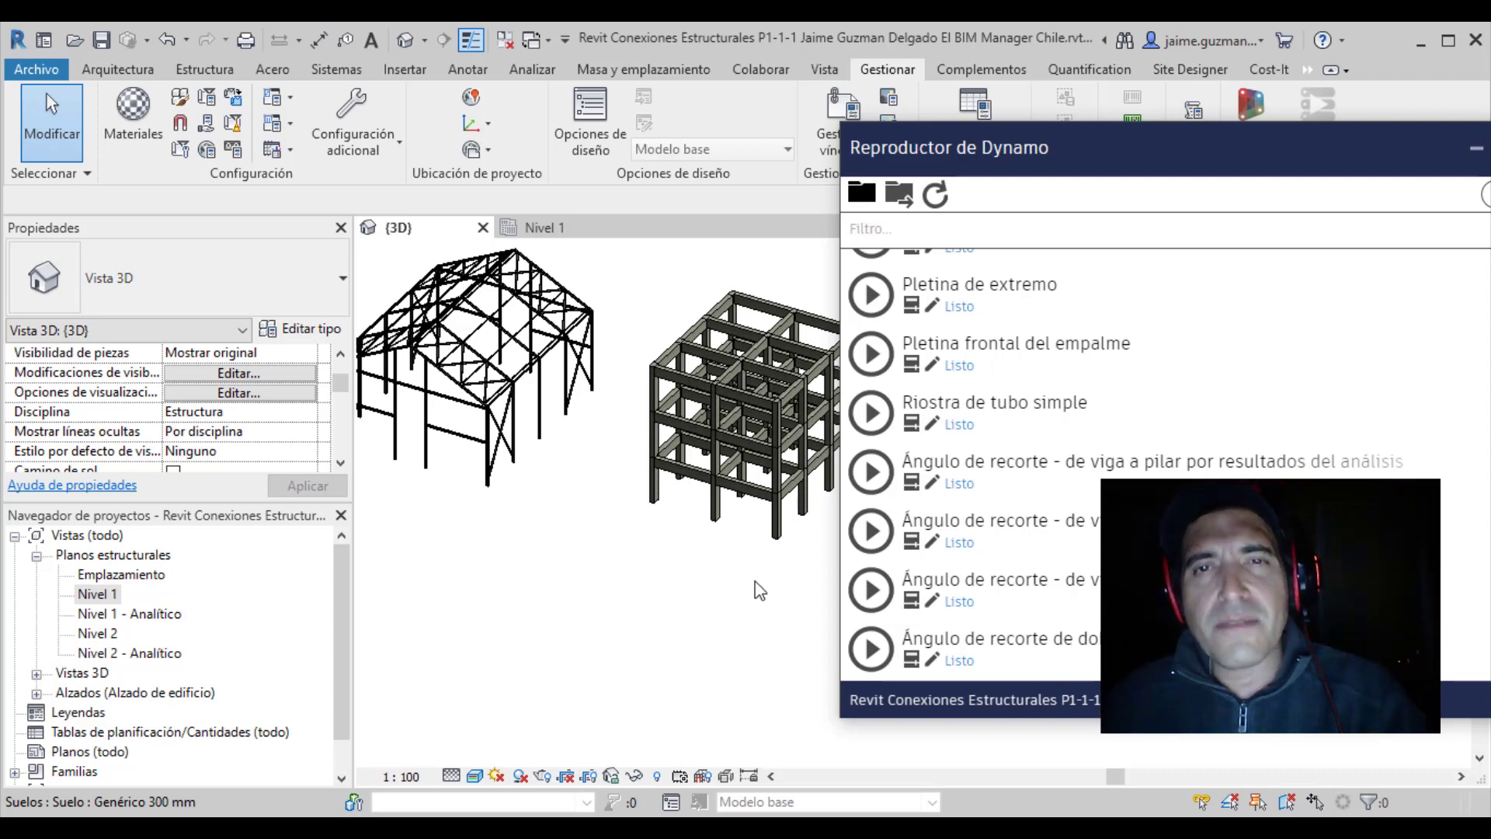
left_click_drag(1130, 167, 1081, 174)
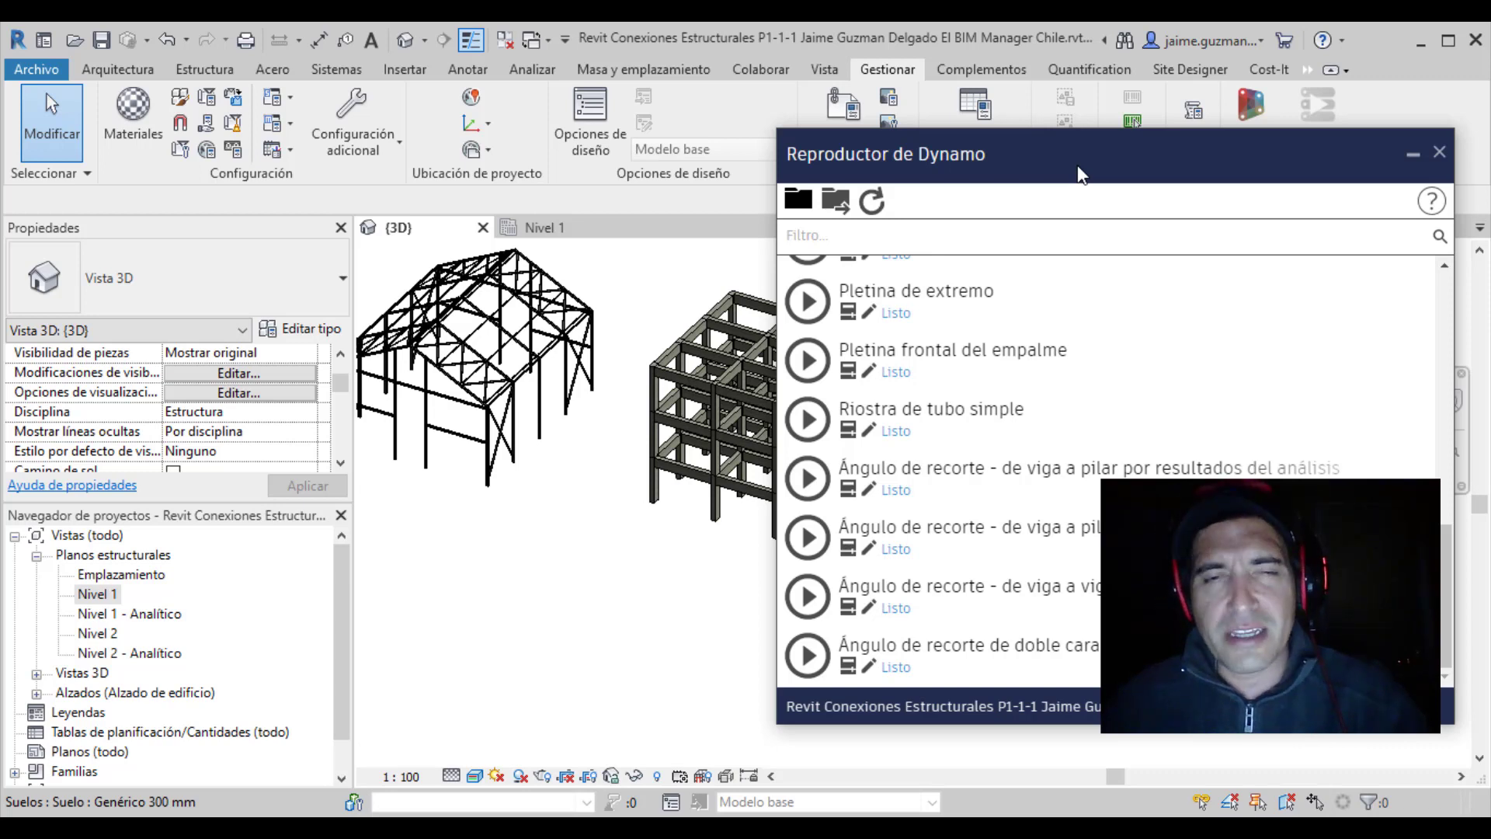
left_click_drag(1045, 166, 1121, 176)
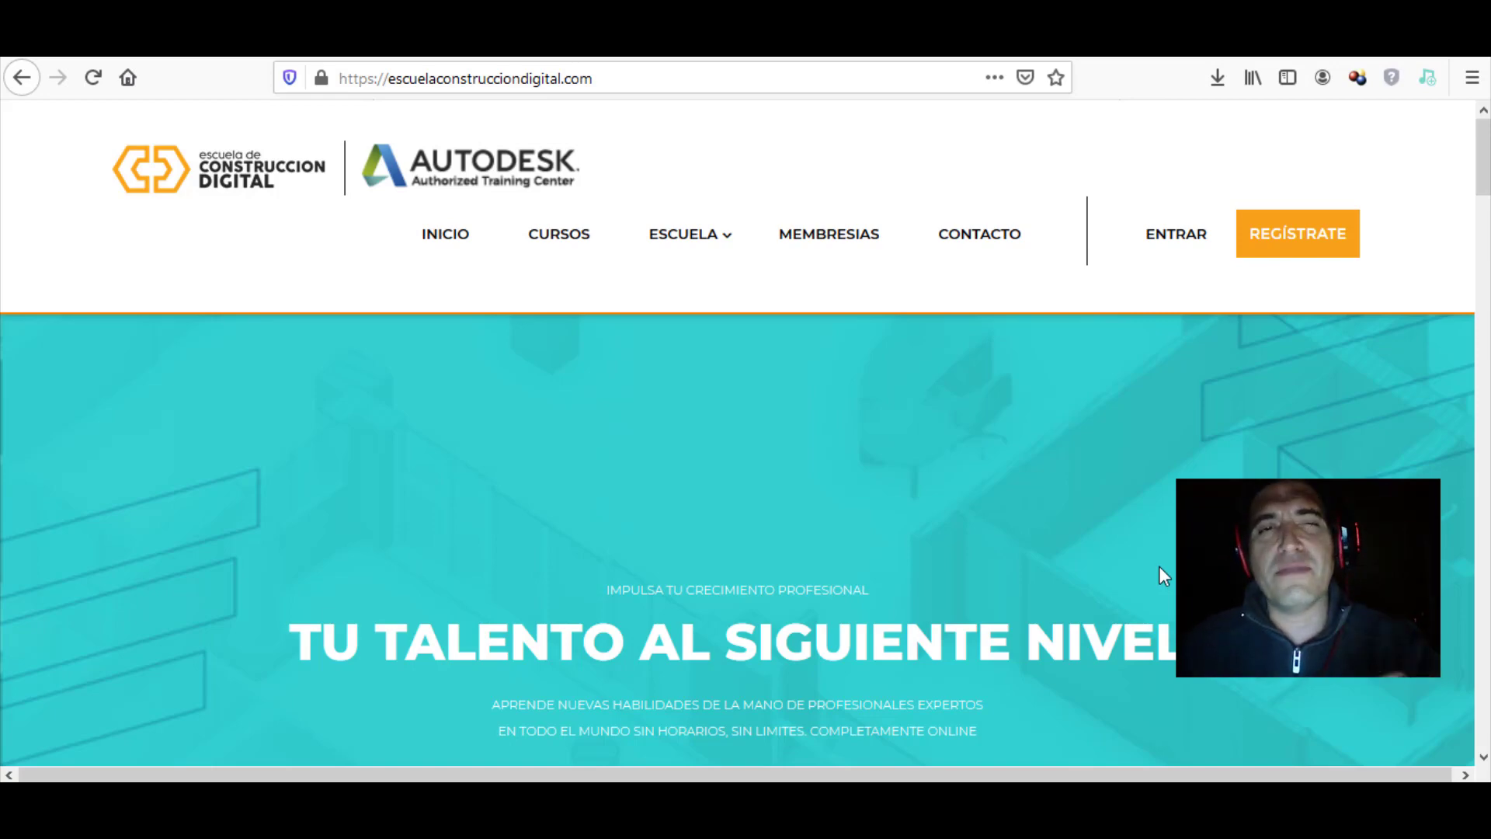
Browse the Escuela Construcción Digital homepage down to the footer and back up.
scroll(1159, 567, "down", 2)
scroll(1160, 570, "down", 3)
scroll(1161, 583, "down", 5)
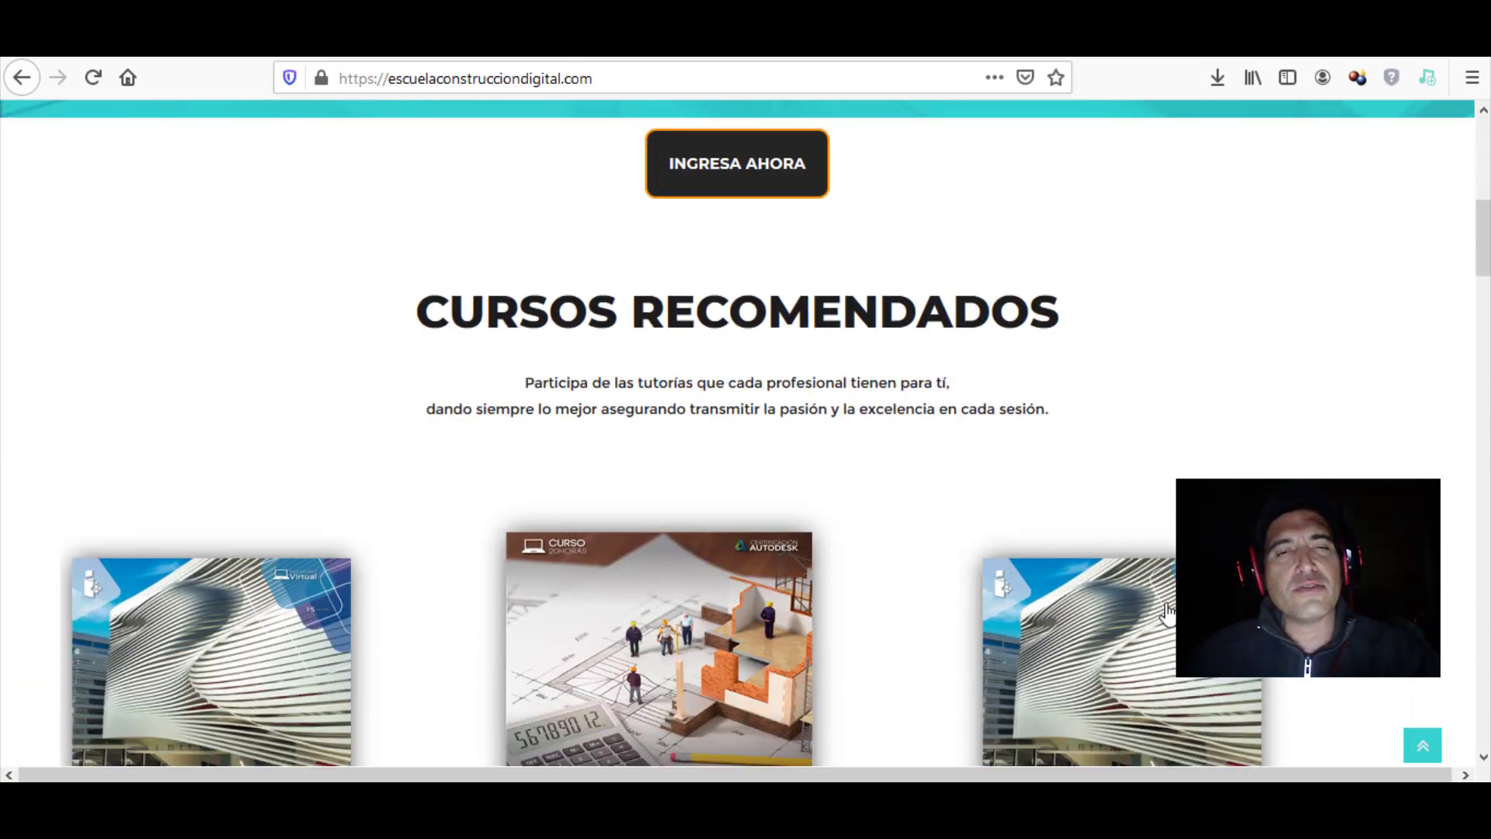
scroll(1165, 598, "down", 5)
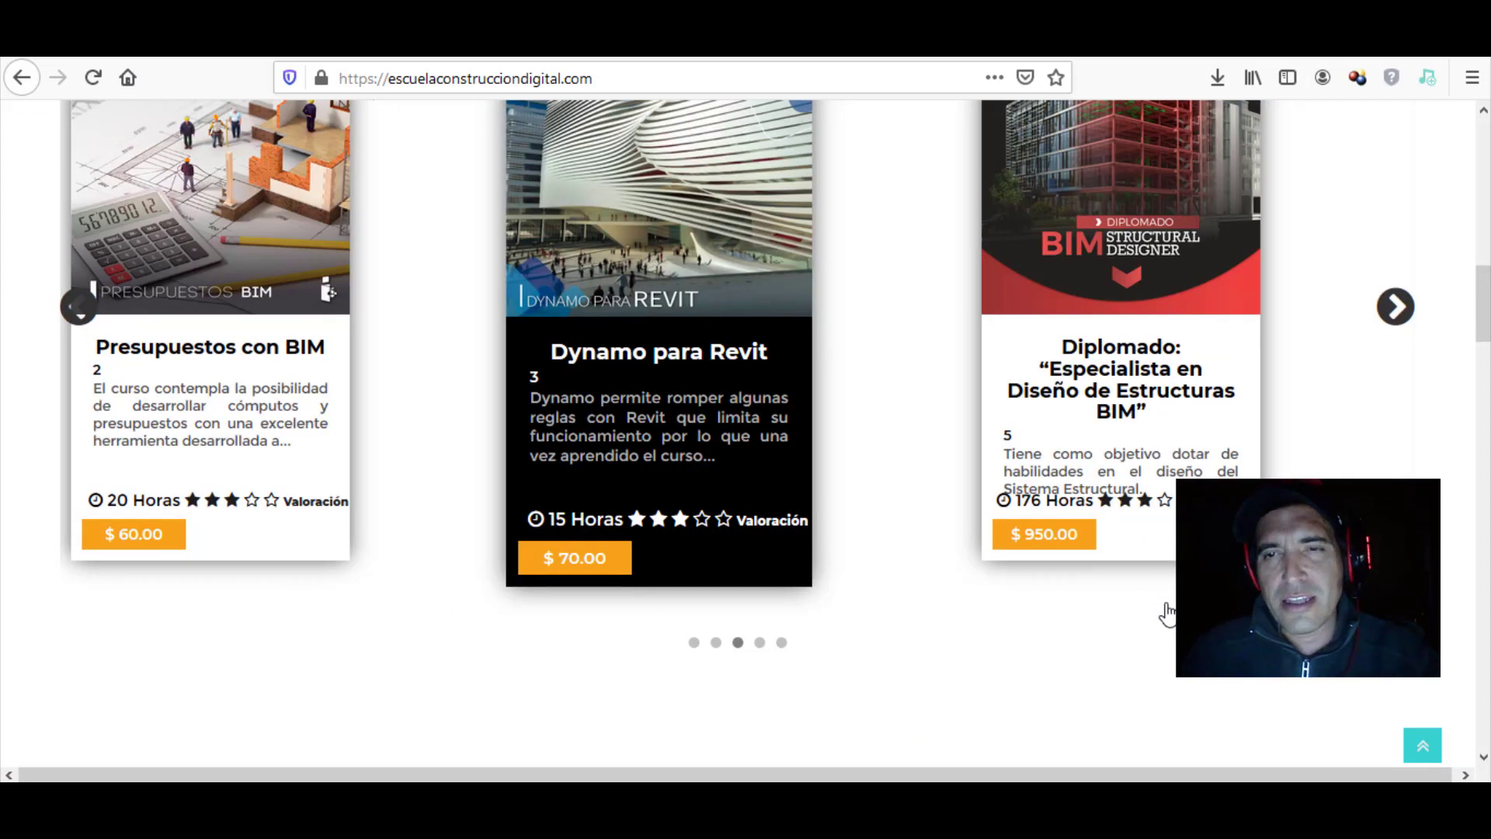
scroll(1167, 614, "down", 2)
scroll(1167, 613, "down", 4)
scroll(1167, 615, "down", 2)
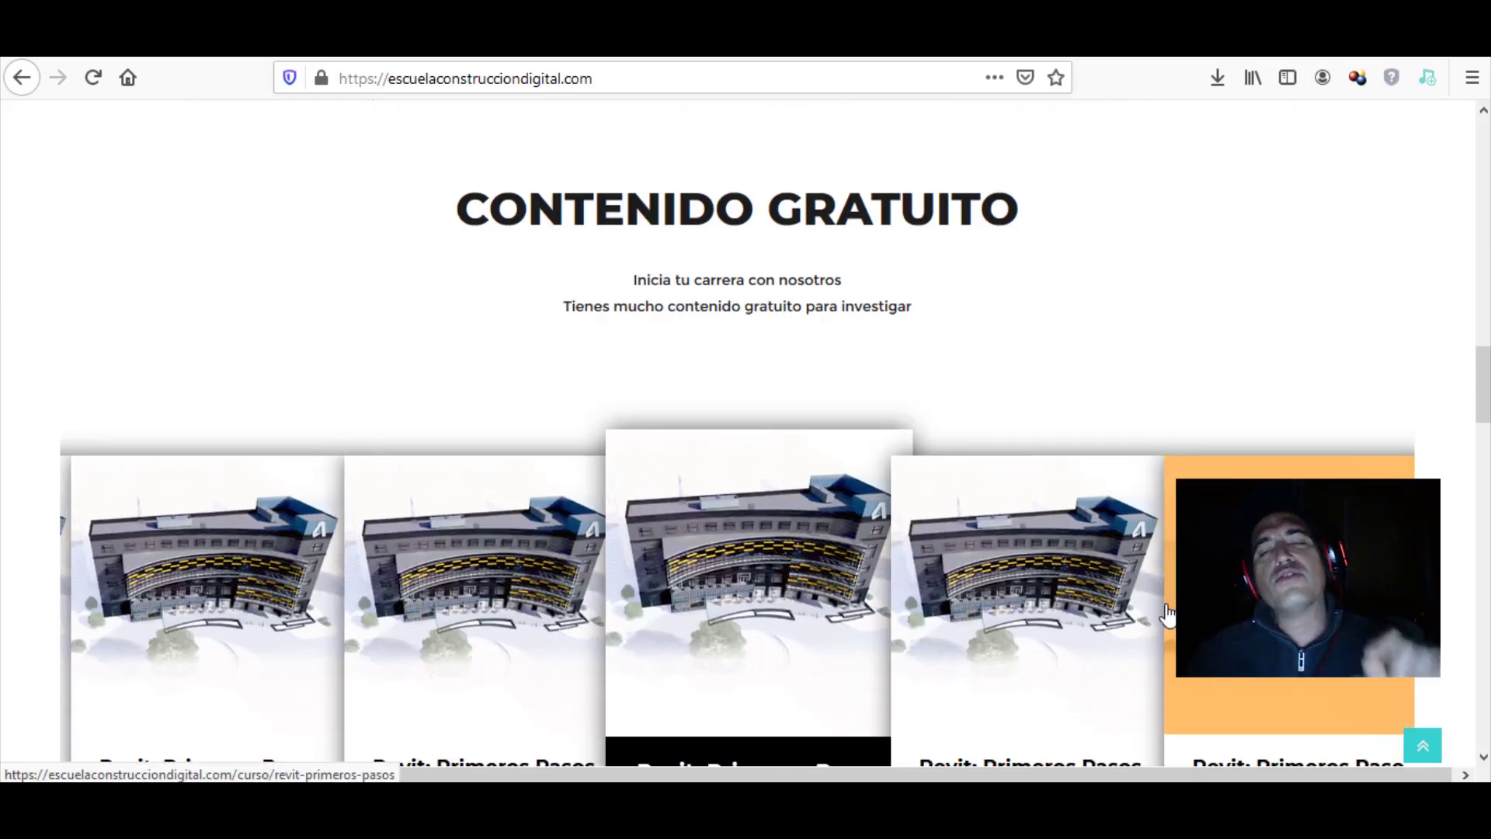
scroll(1168, 613, "down", 2)
scroll(1165, 625, "down", 4)
scroll(1163, 633, "down", 3)
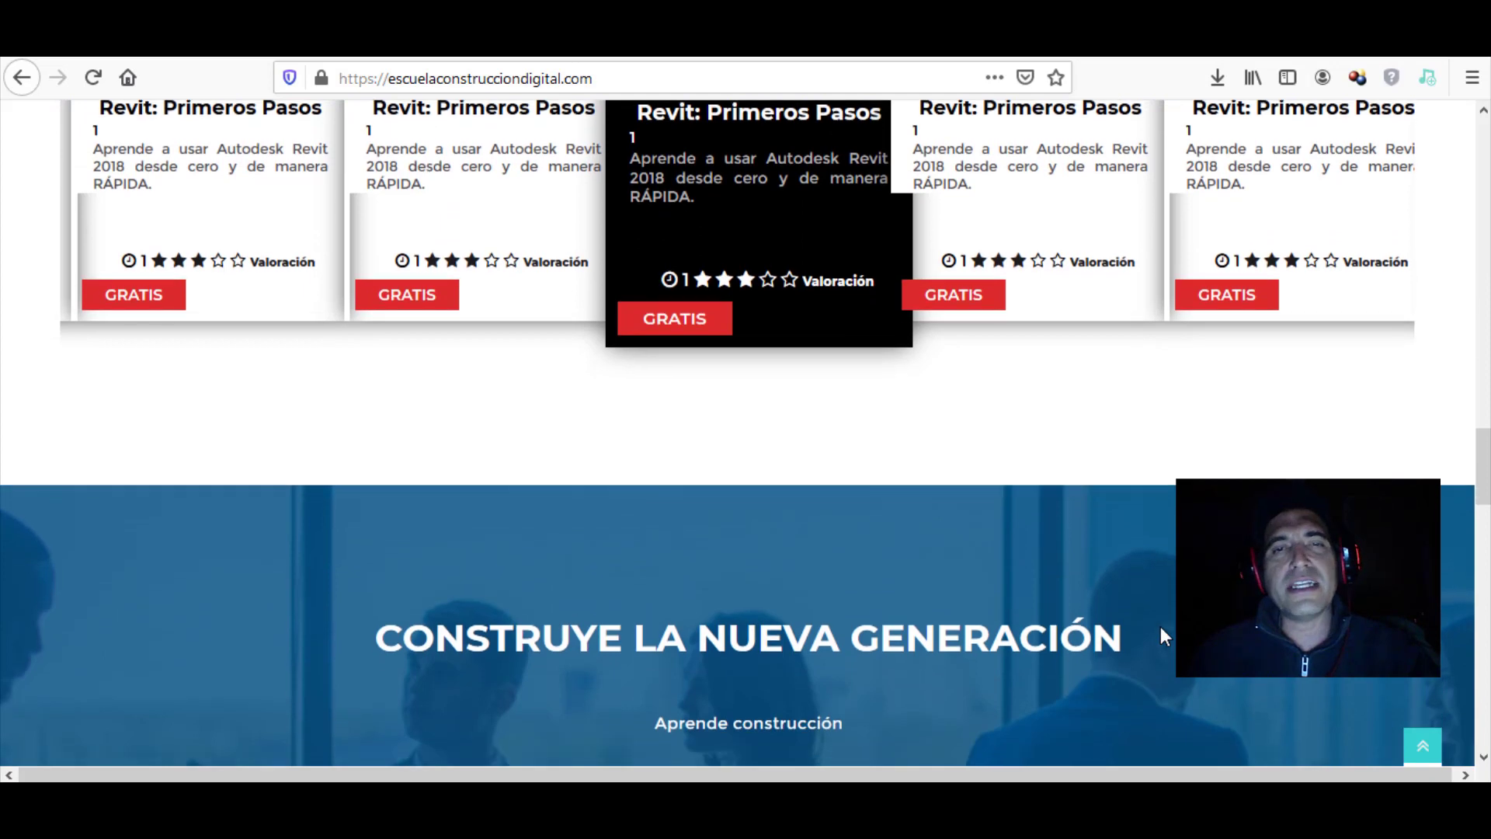
scroll(1161, 628, "down", 5)
scroll(1161, 628, "down", 3)
scroll(1161, 629, "down", 3)
scroll(1162, 629, "down", 3)
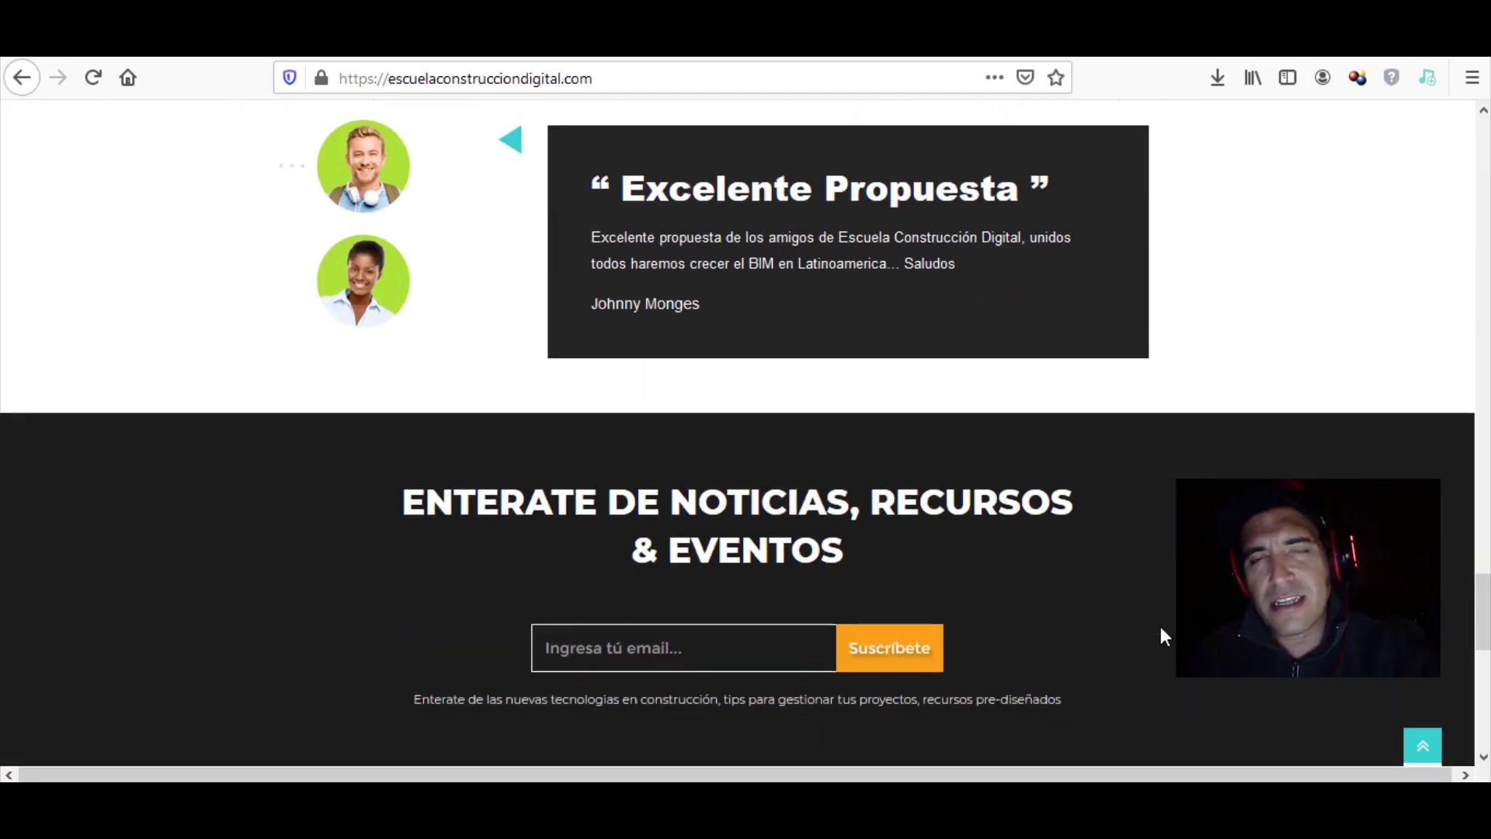
scroll(1161, 627, "down", 5)
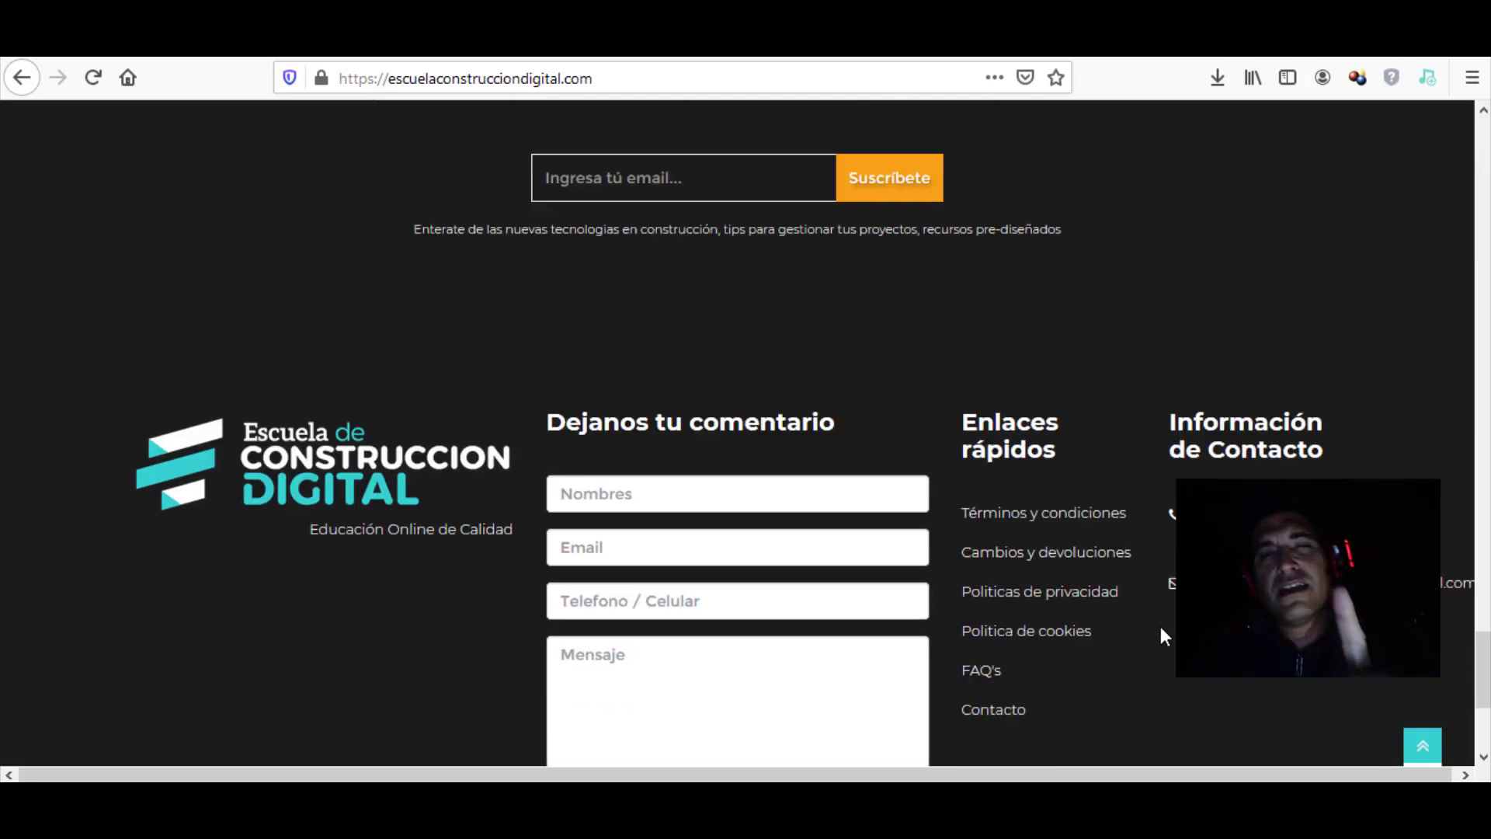
scroll(1161, 628, "up", 5)
scroll(1161, 628, "up", 2)
scroll(1162, 628, "up", 7)
scroll(1161, 627, "up", 3)
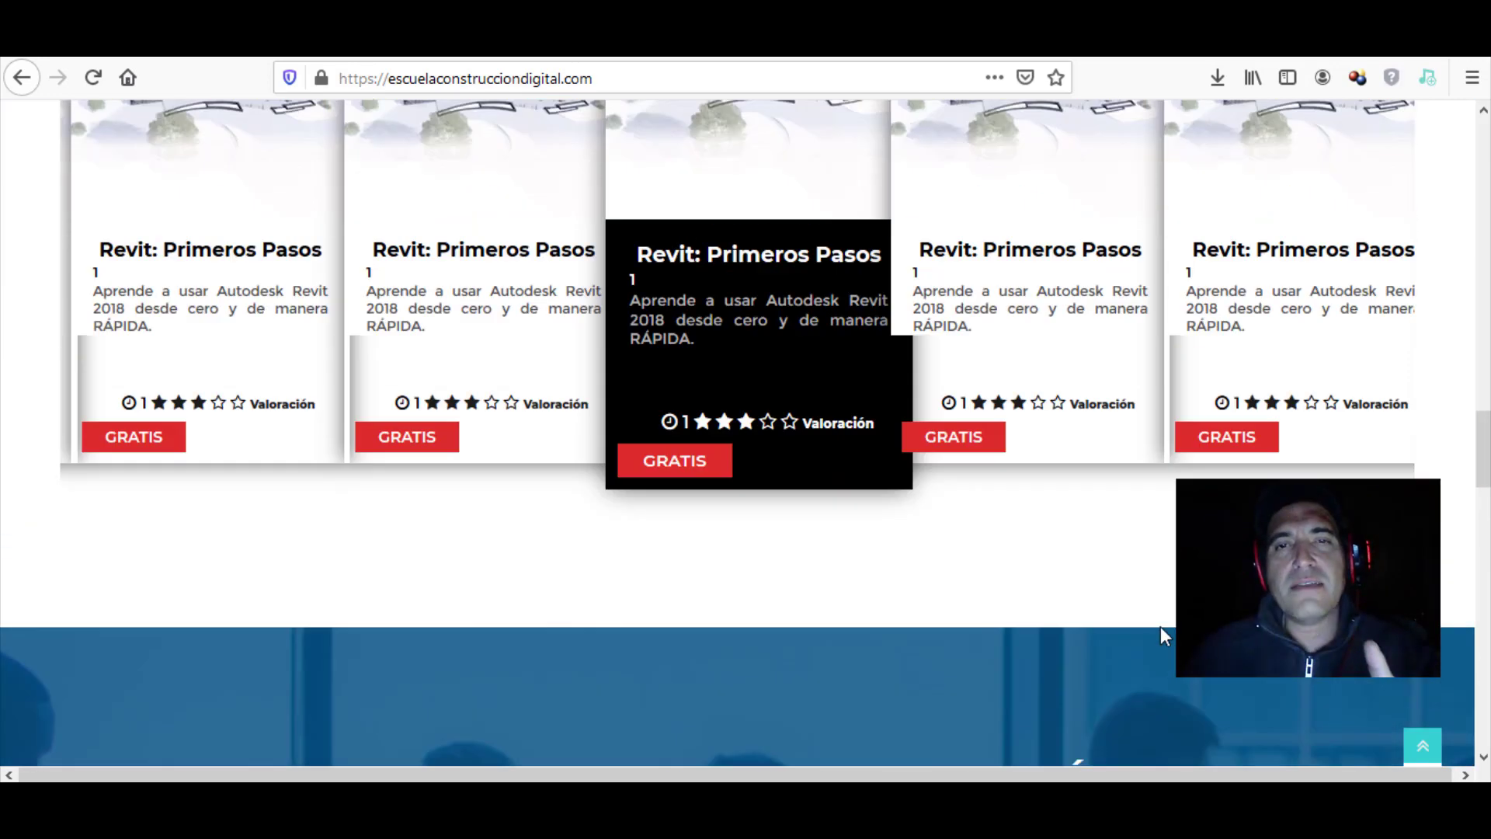
scroll(1160, 626, "up", 7)
scroll(1160, 627, "up", 2)
scroll(1160, 627, "up", 8)
scroll(1160, 627, "up", 1)
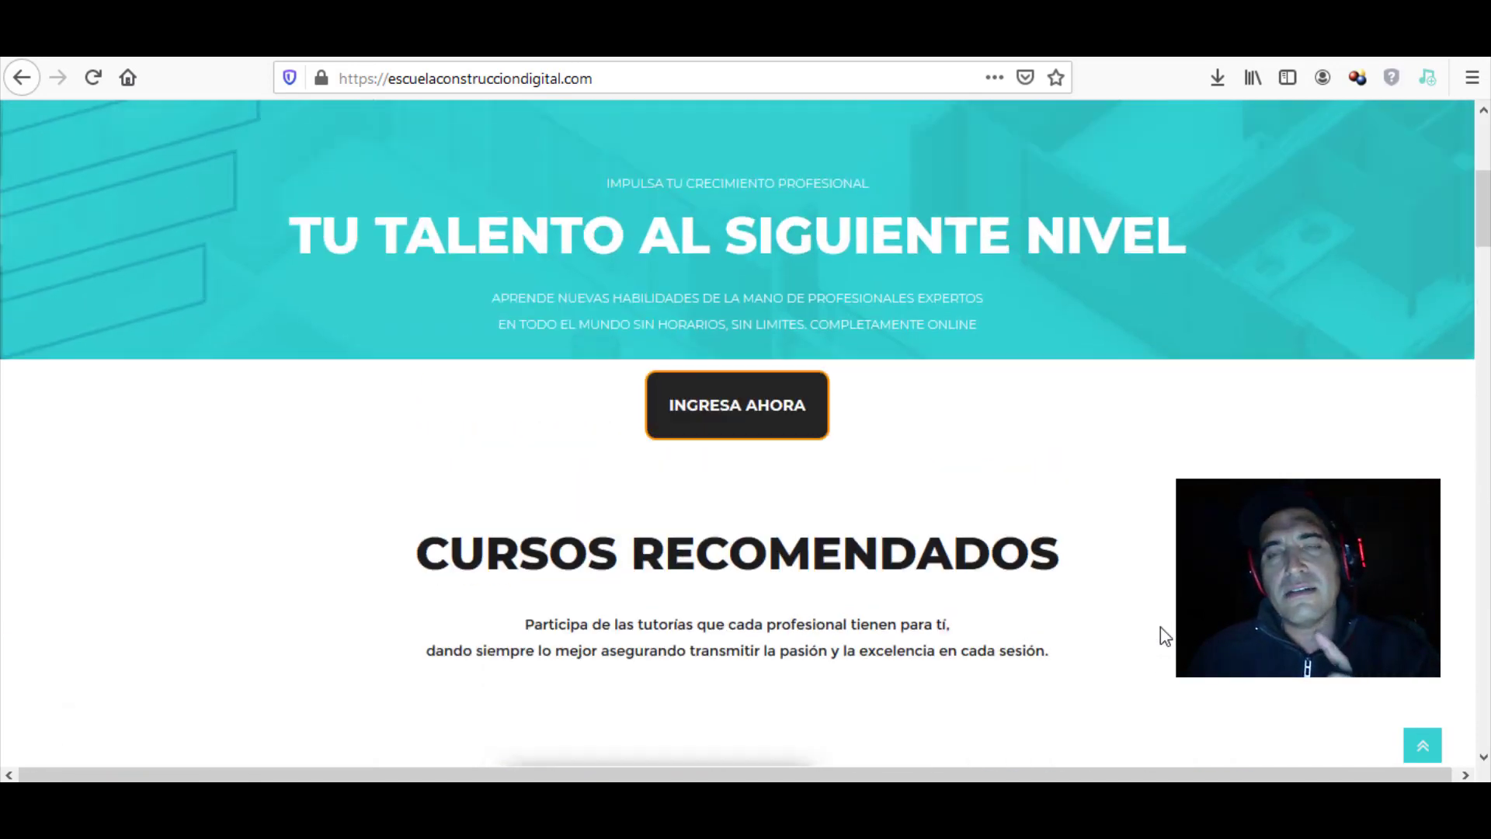
scroll(1160, 627, "up", 3)
scroll(1163, 636, "up", 2)
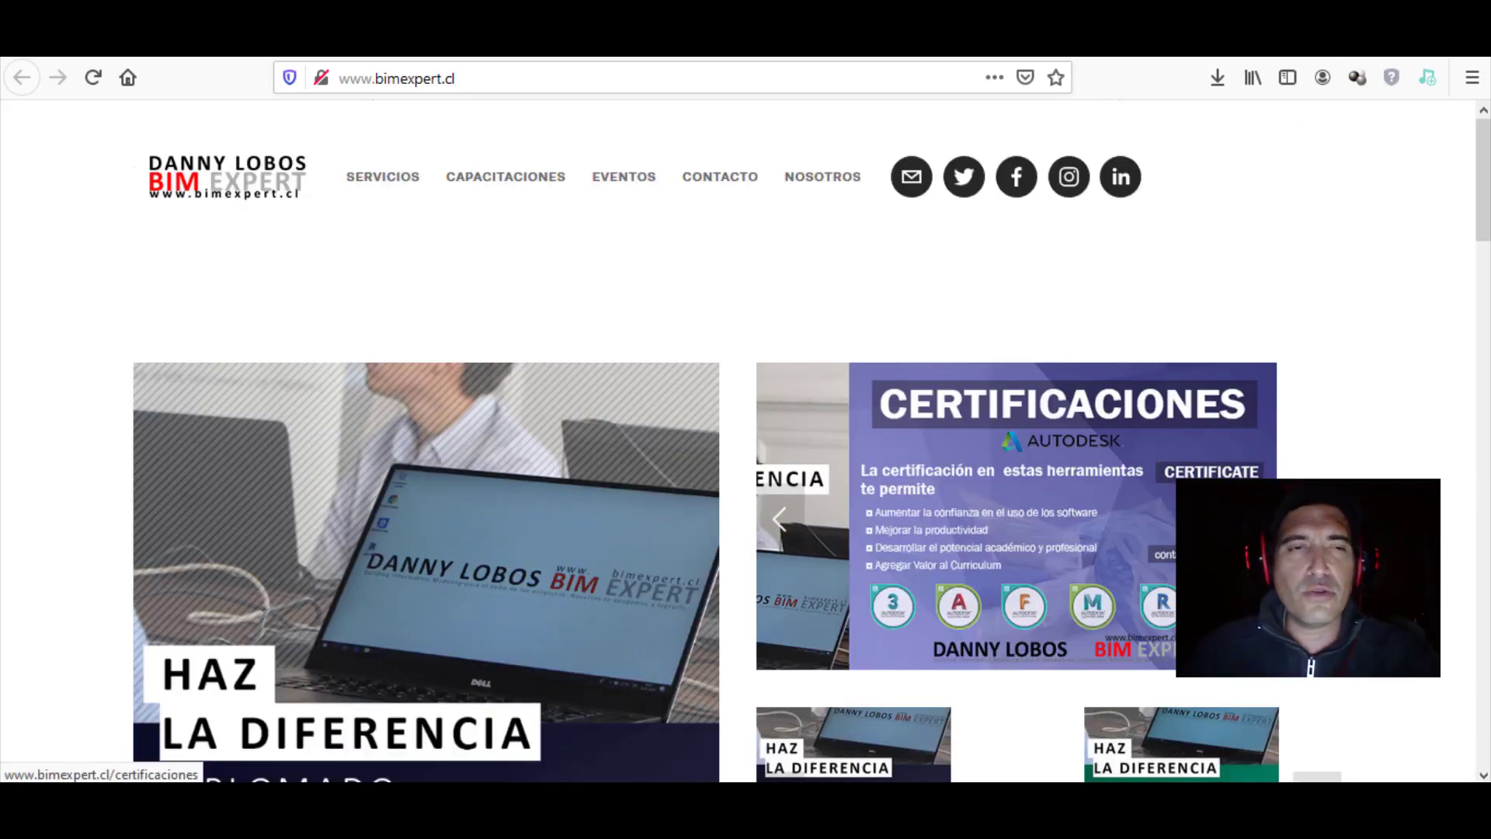
scroll(777, 466, "down", 3)
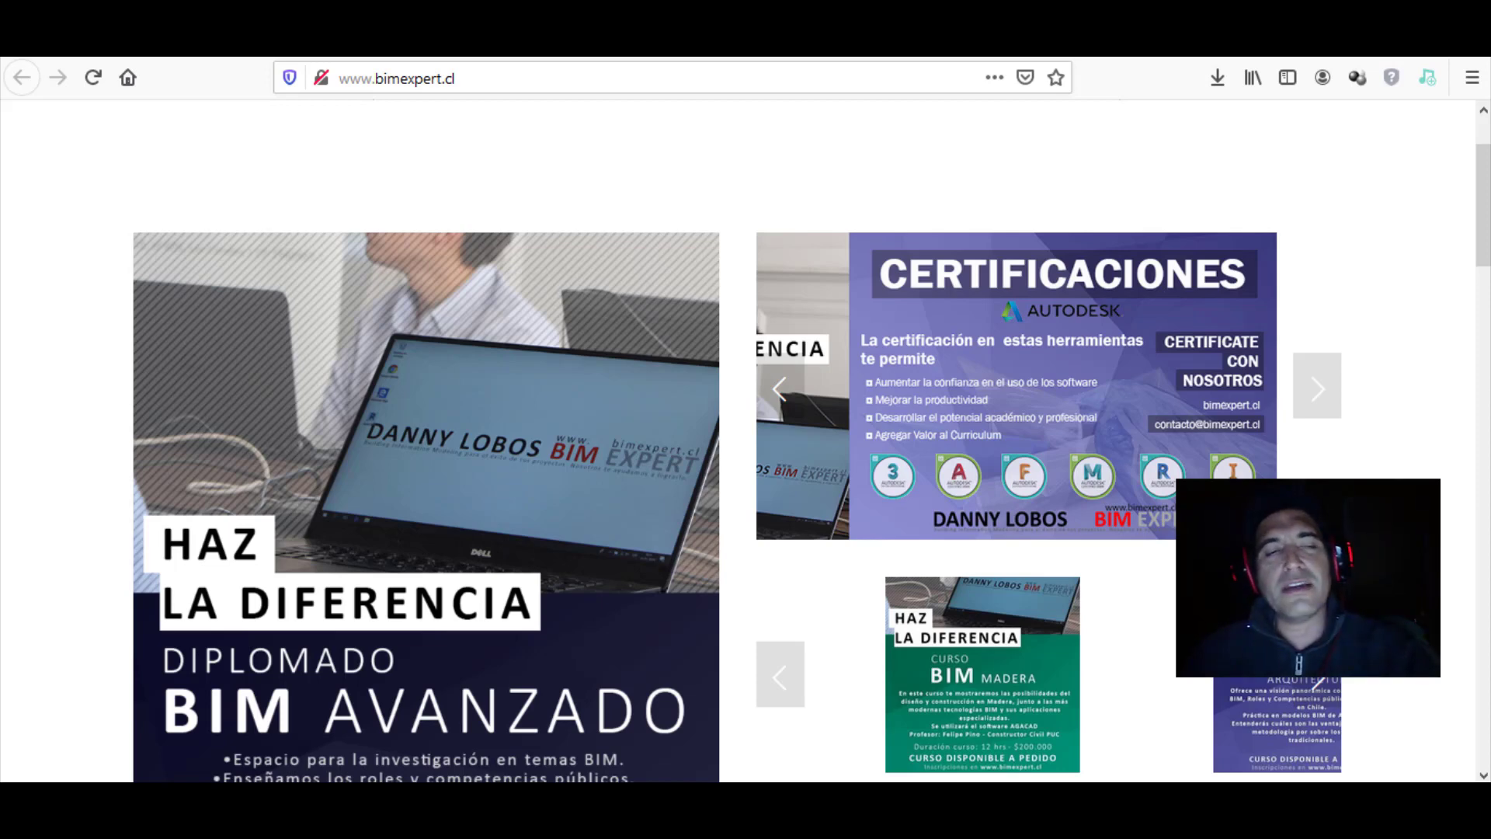
scroll(777, 466, "down", 5)
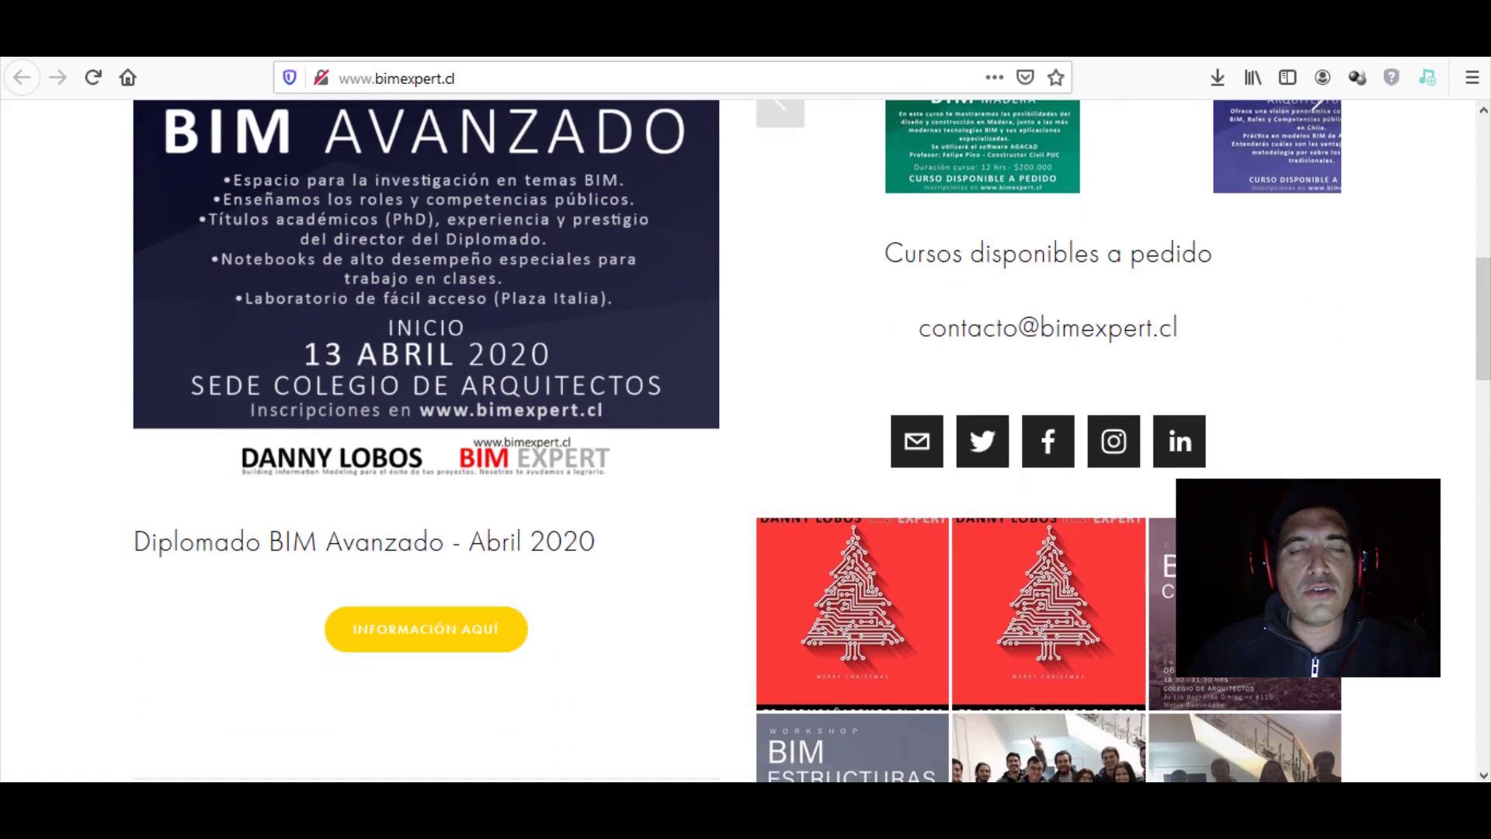
scroll(777, 466, "down", 2)
scroll(777, 466, "down", 1)
scroll(777, 466, "down", 1)
scroll(777, 466, "down", 1)
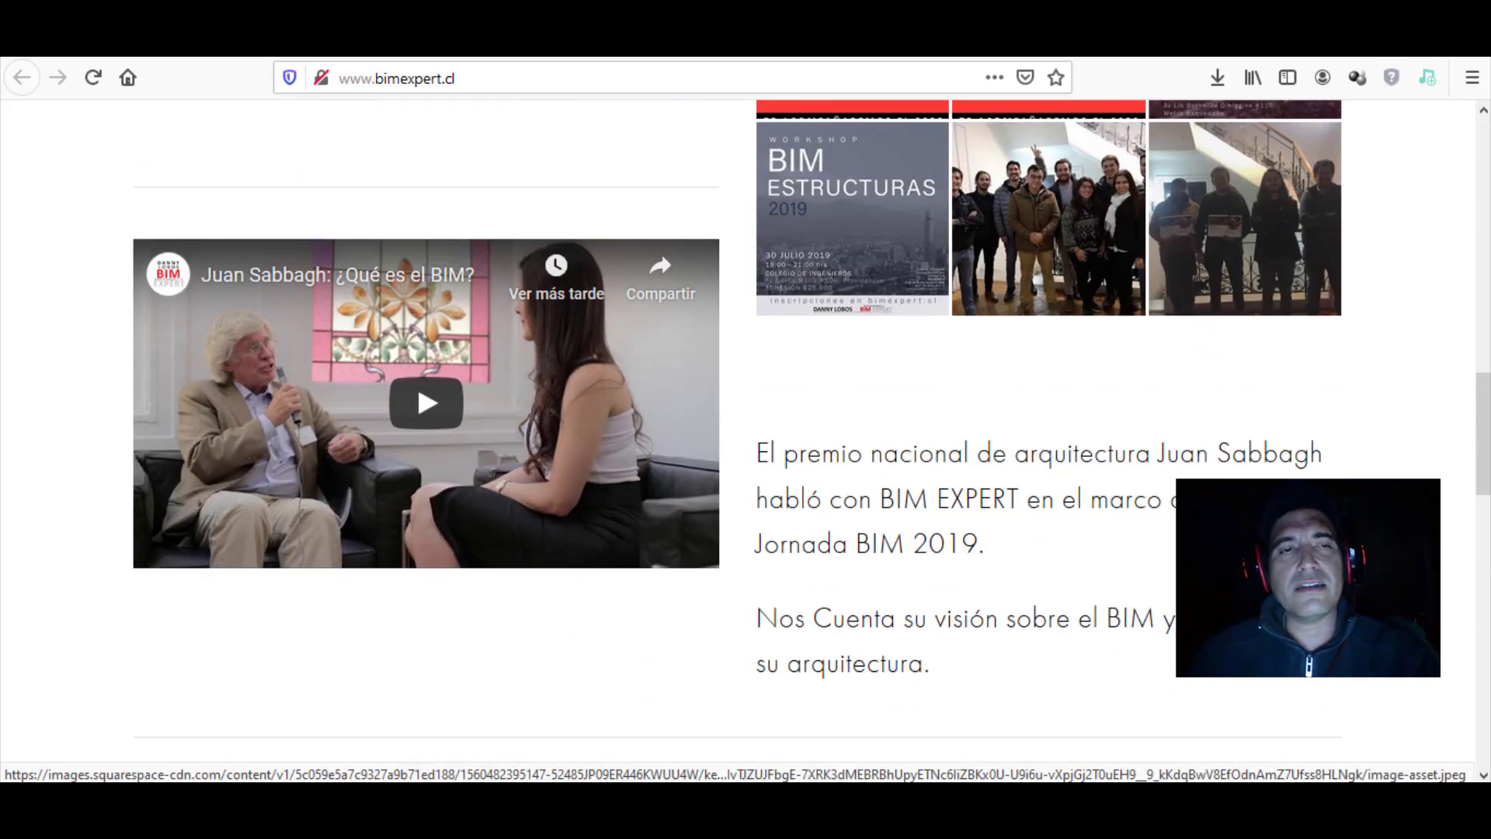
scroll(738, 435, "down", 5)
scroll(738, 435, "down", 4)
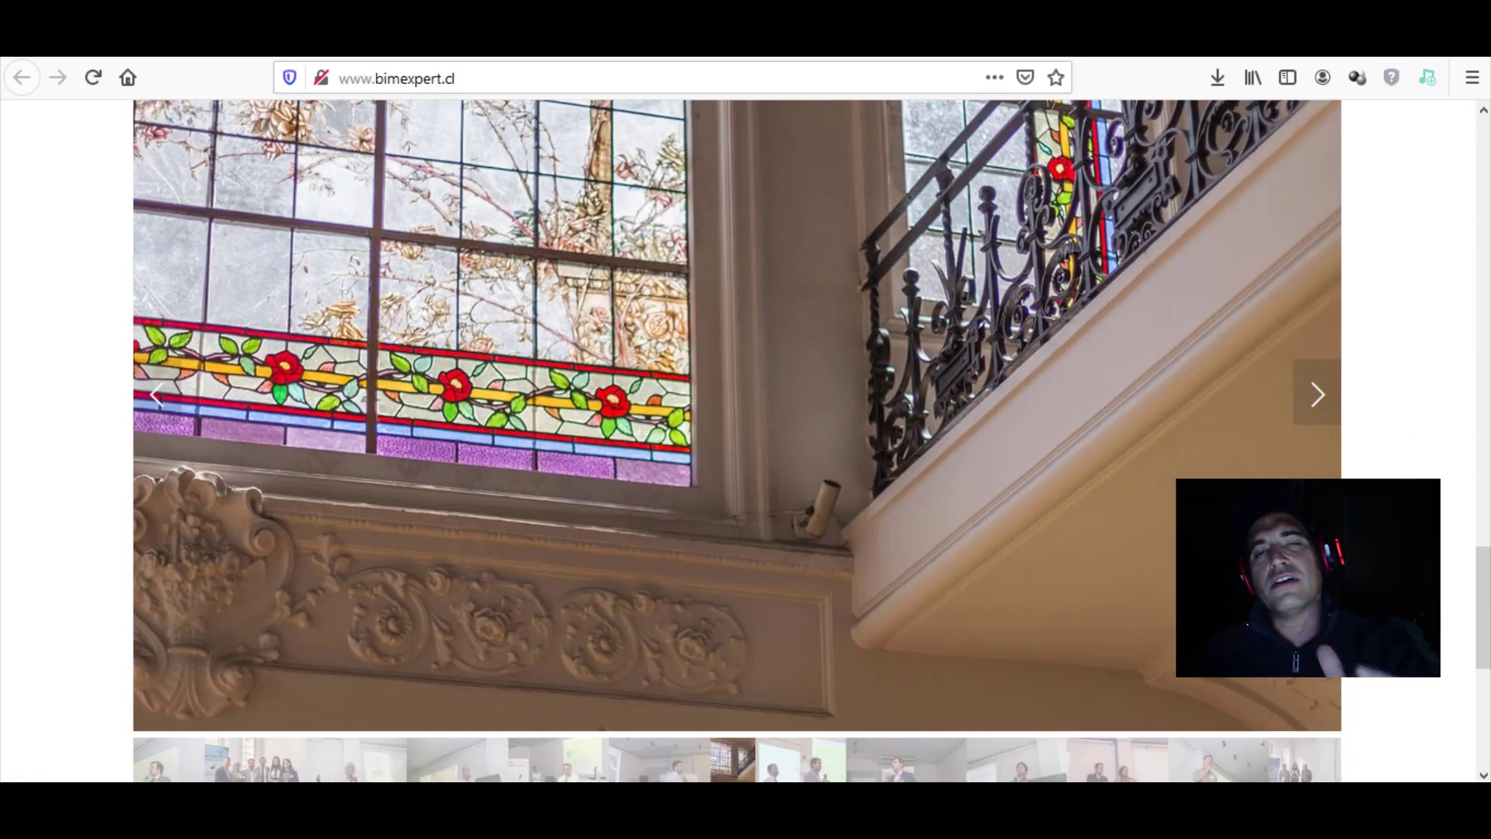
scroll(738, 435, "down", 1)
scroll(738, 435, "down", 4)
scroll(738, 435, "down", 2)
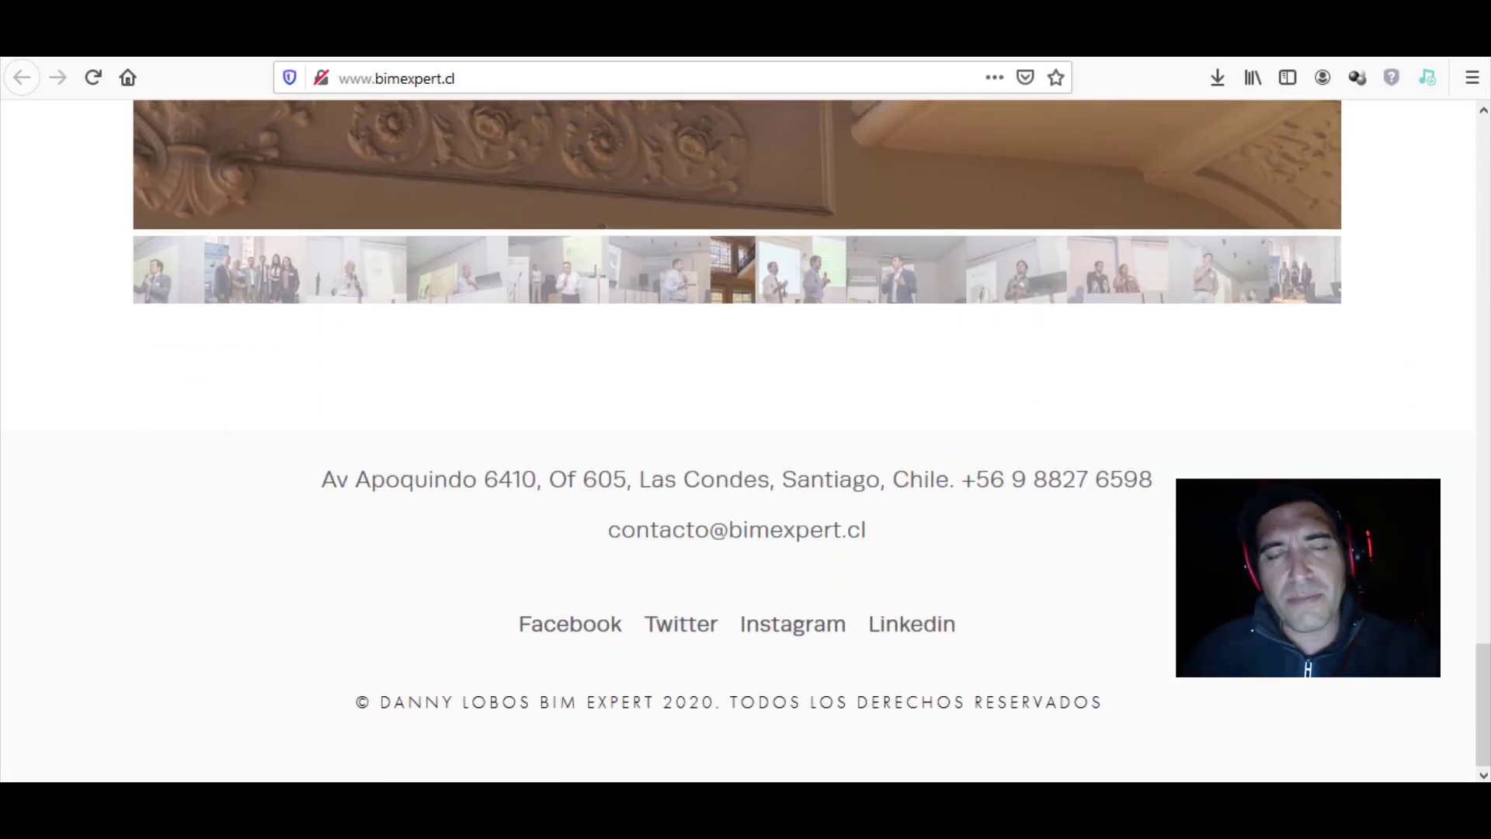
scroll(738, 435, "up", 10)
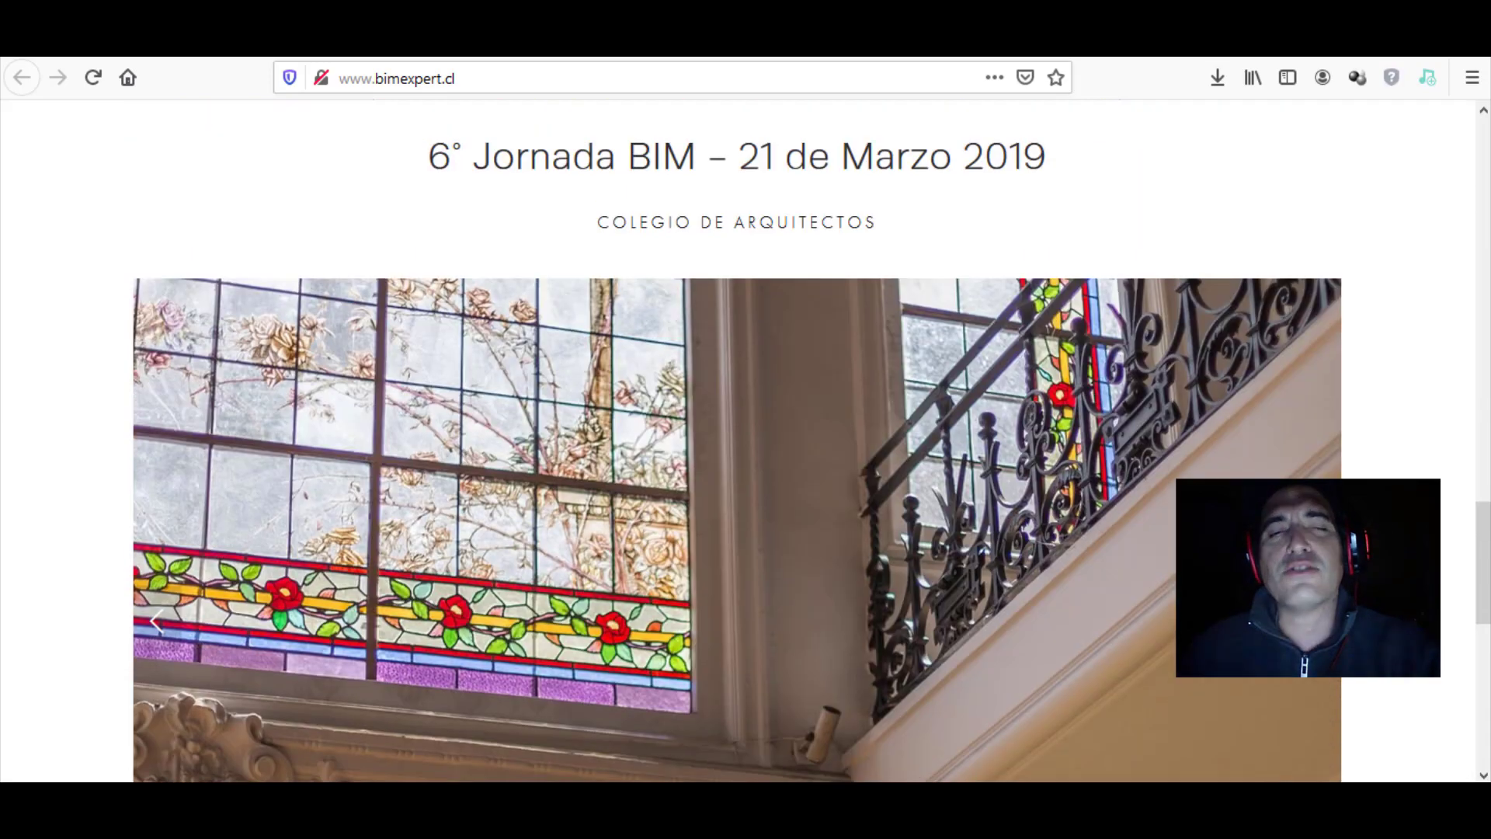
scroll(738, 435, "up", 10)
scroll(738, 435, "up", 5)
scroll(776, 466, "up", 10)
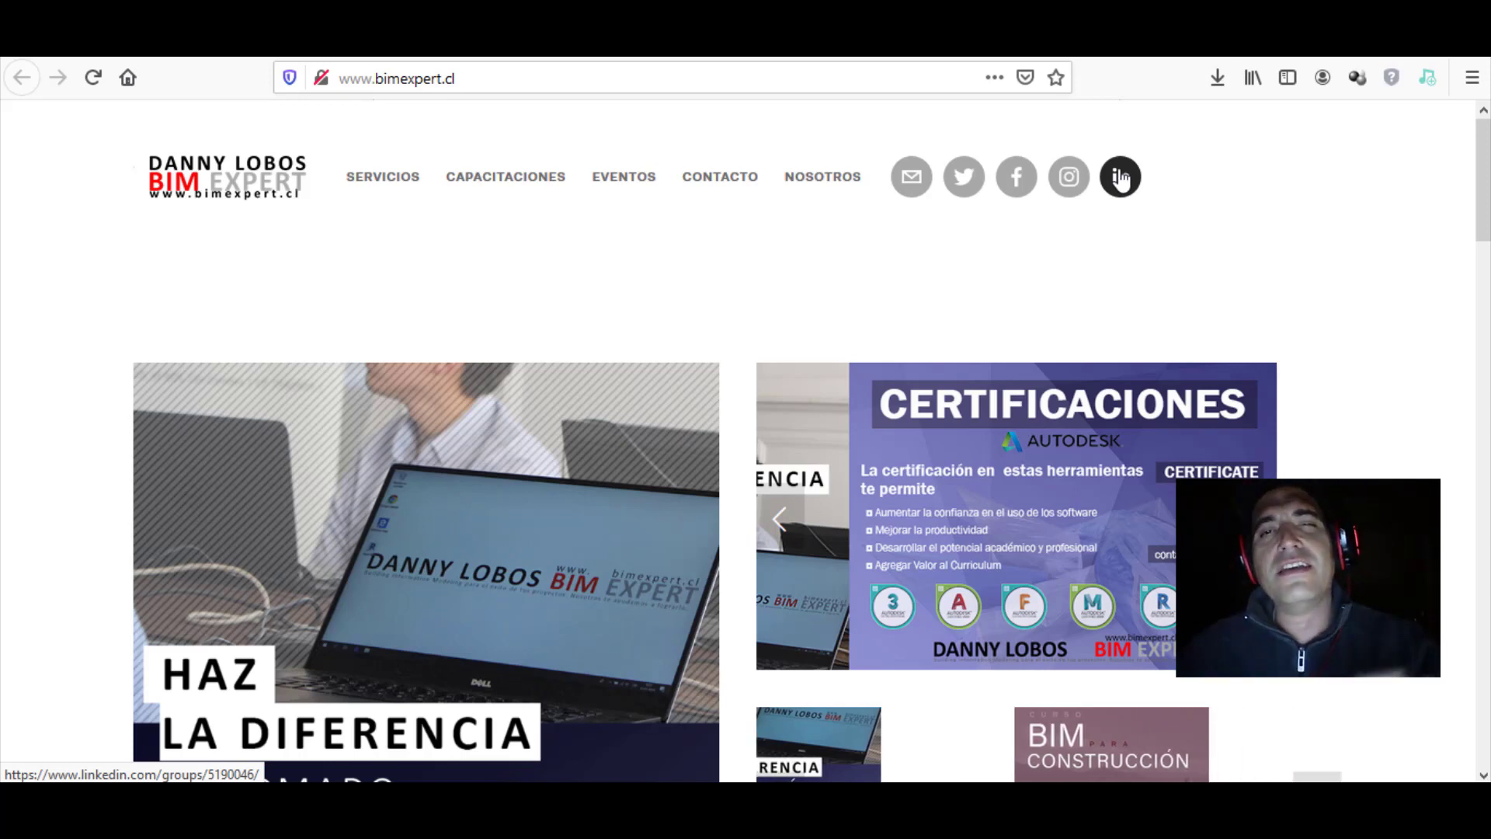
scroll(1126, 191, "down", 3)
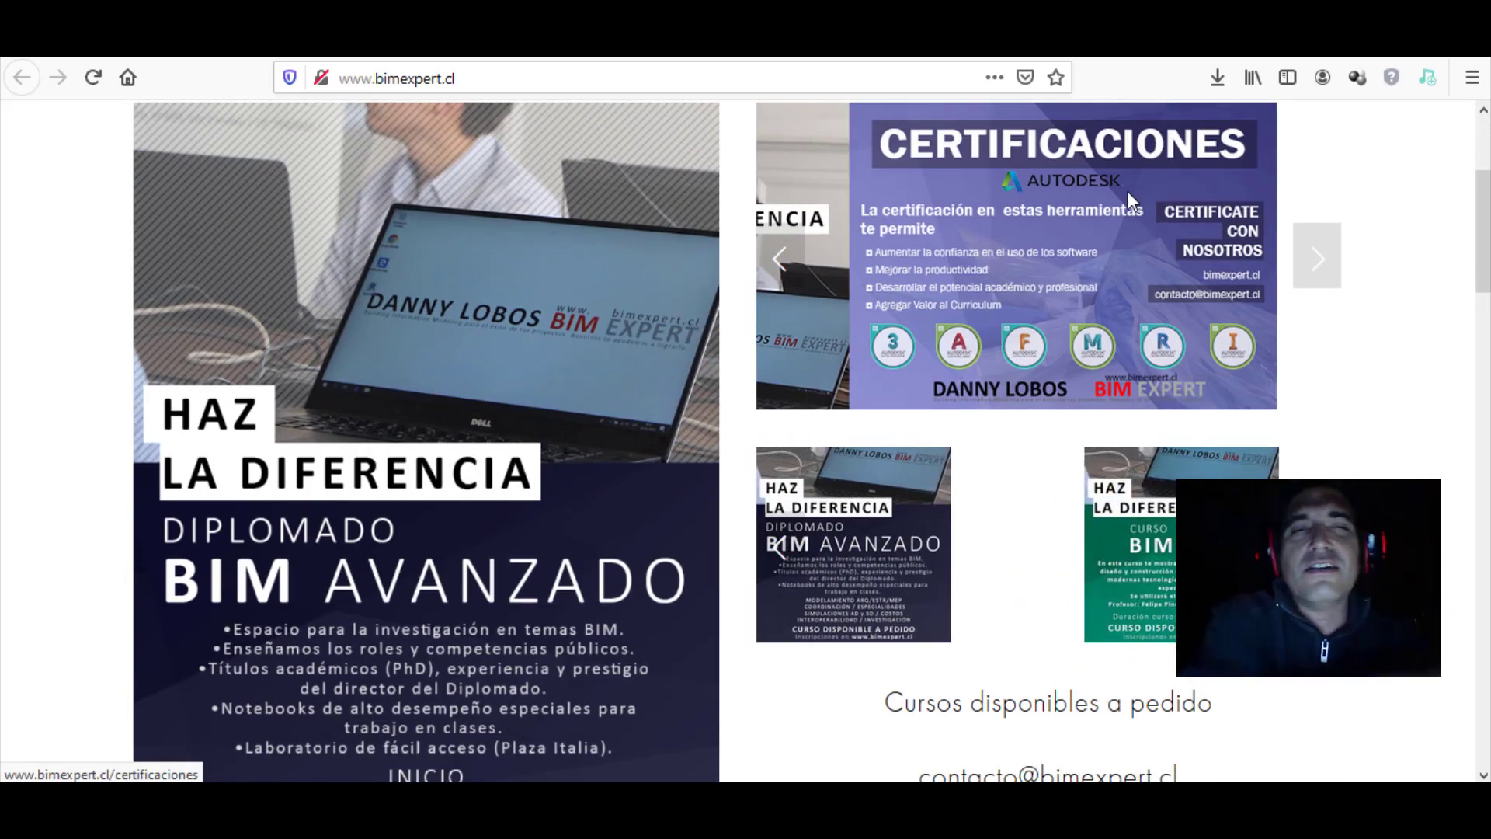
scroll(1204, 178, "up", 3)
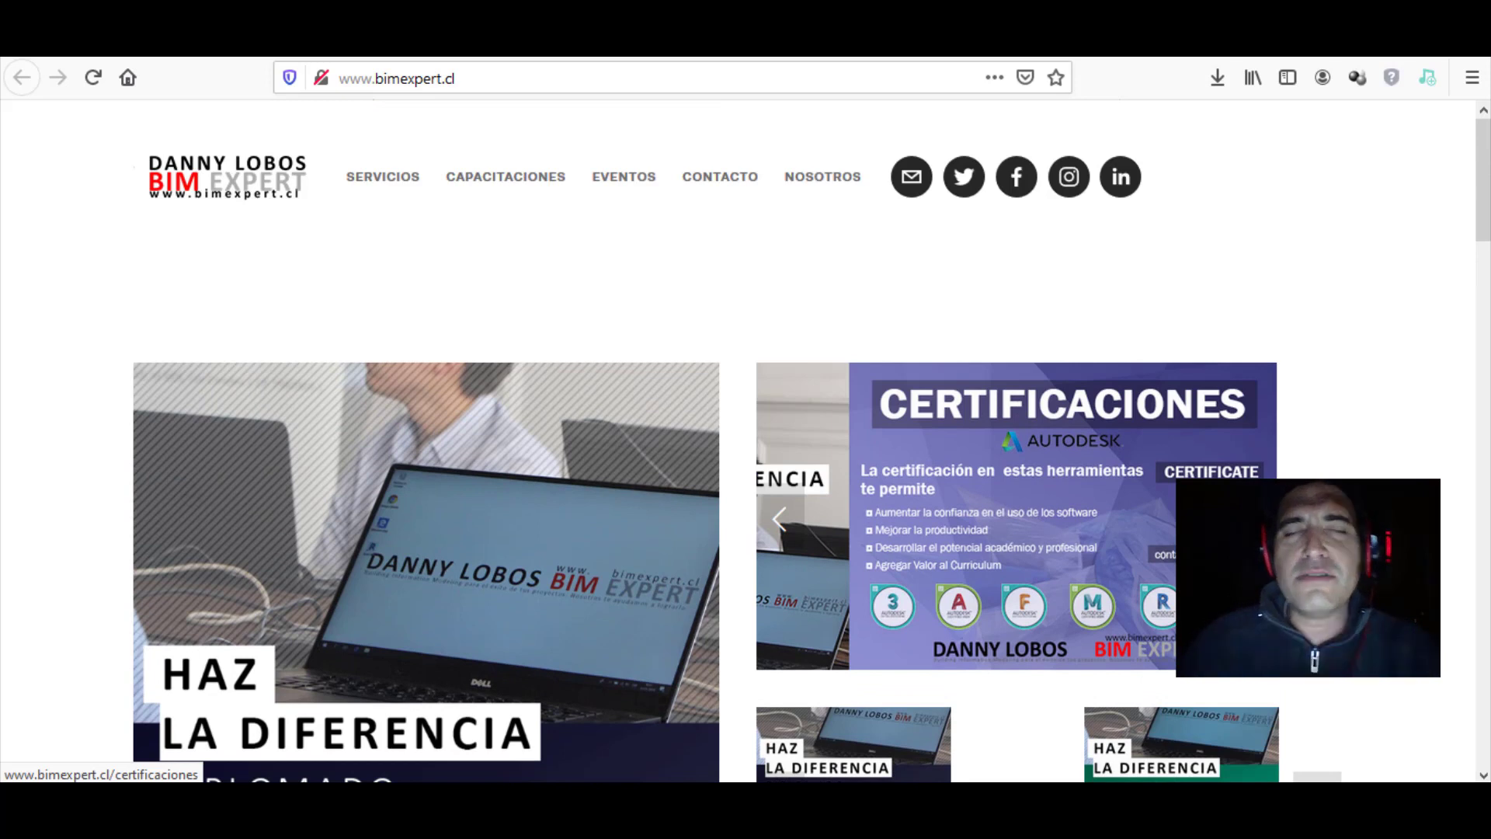